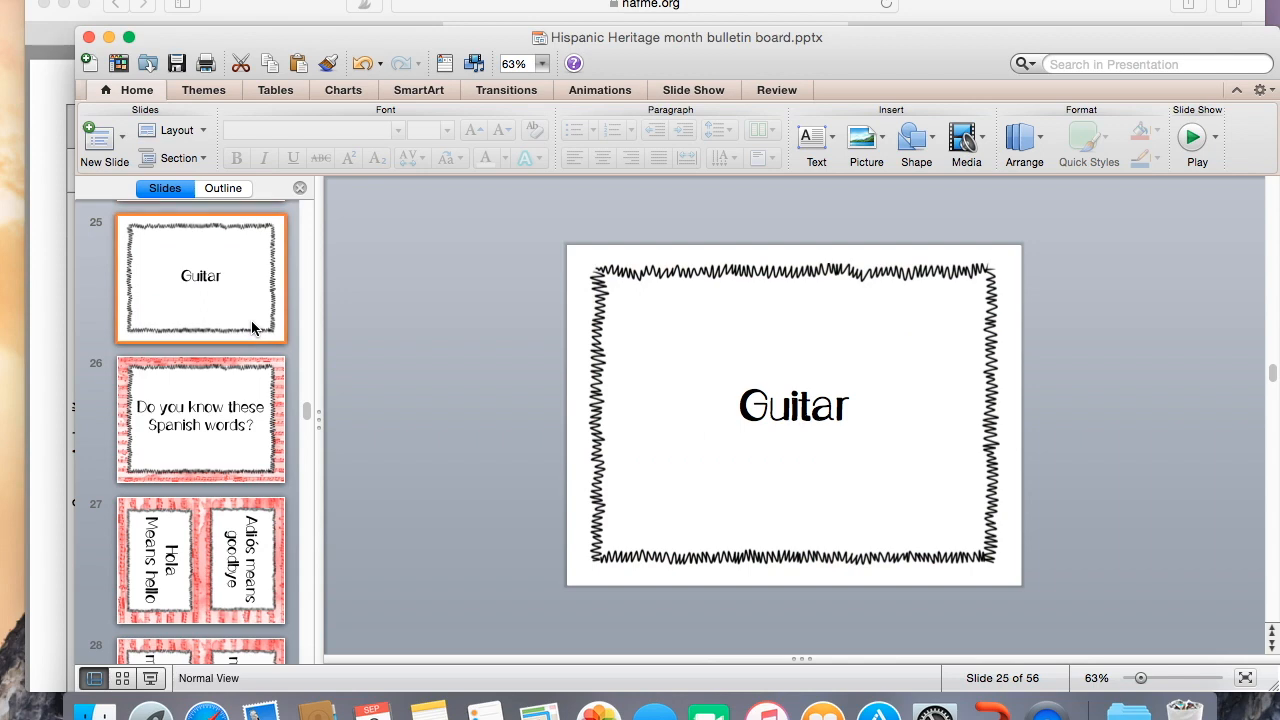
# Look through the rest of the presentation from the Guitar slide to the last black-and-white slide.
pyautogui.press('Down')
pyautogui.press('Down')
pyautogui.press('Down')
pyautogui.press('Down')
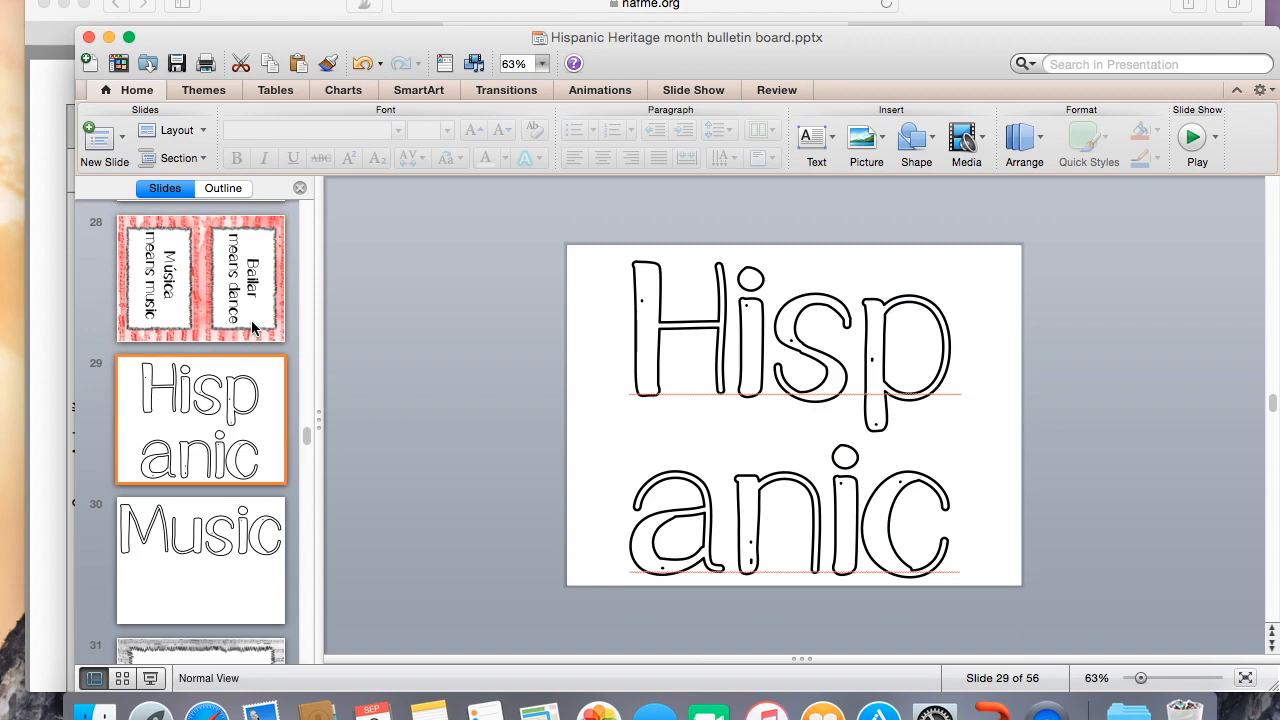
pyautogui.scroll(-15, 251, 325)
pyautogui.scroll(-15, 251, 325)
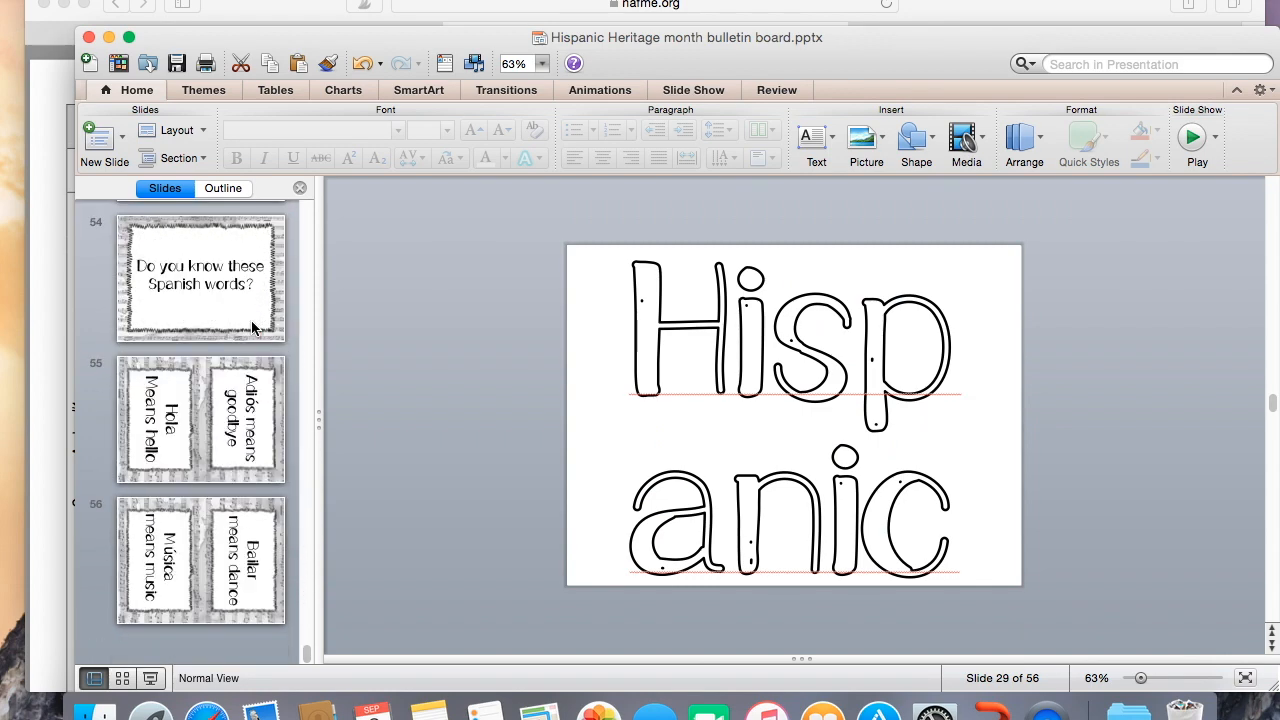
# Save a copy of the full presentation as a PDF named "Hispanic Heritage month bulletin board" in the products folder.
pyautogui.click(163, 1)
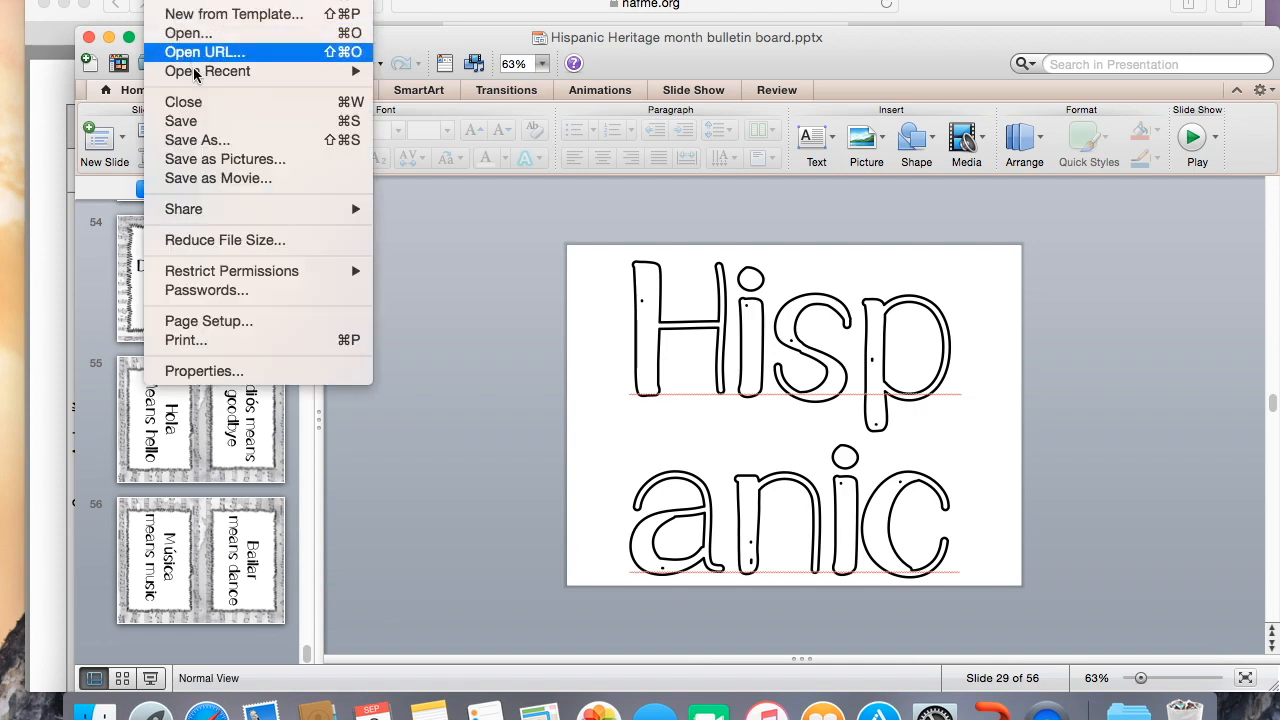
pyautogui.click(203, 140)
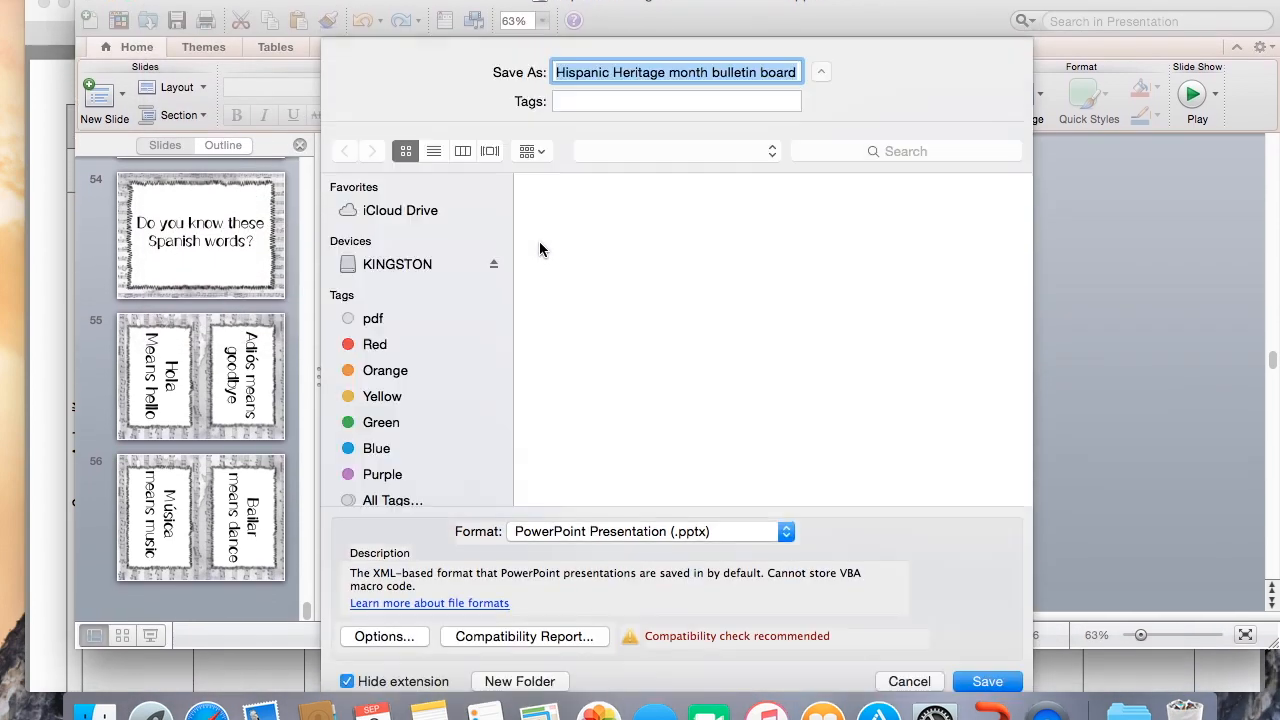
pyautogui.click(688, 531)
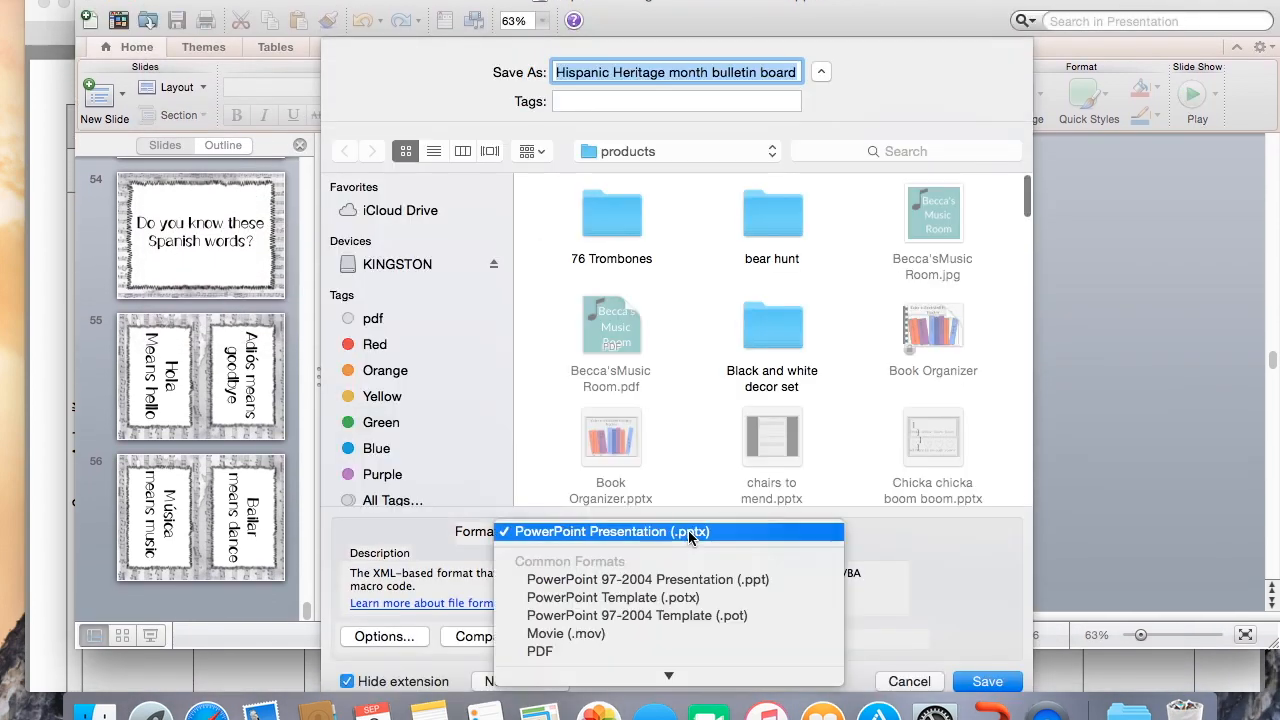
pyautogui.click(572, 652)
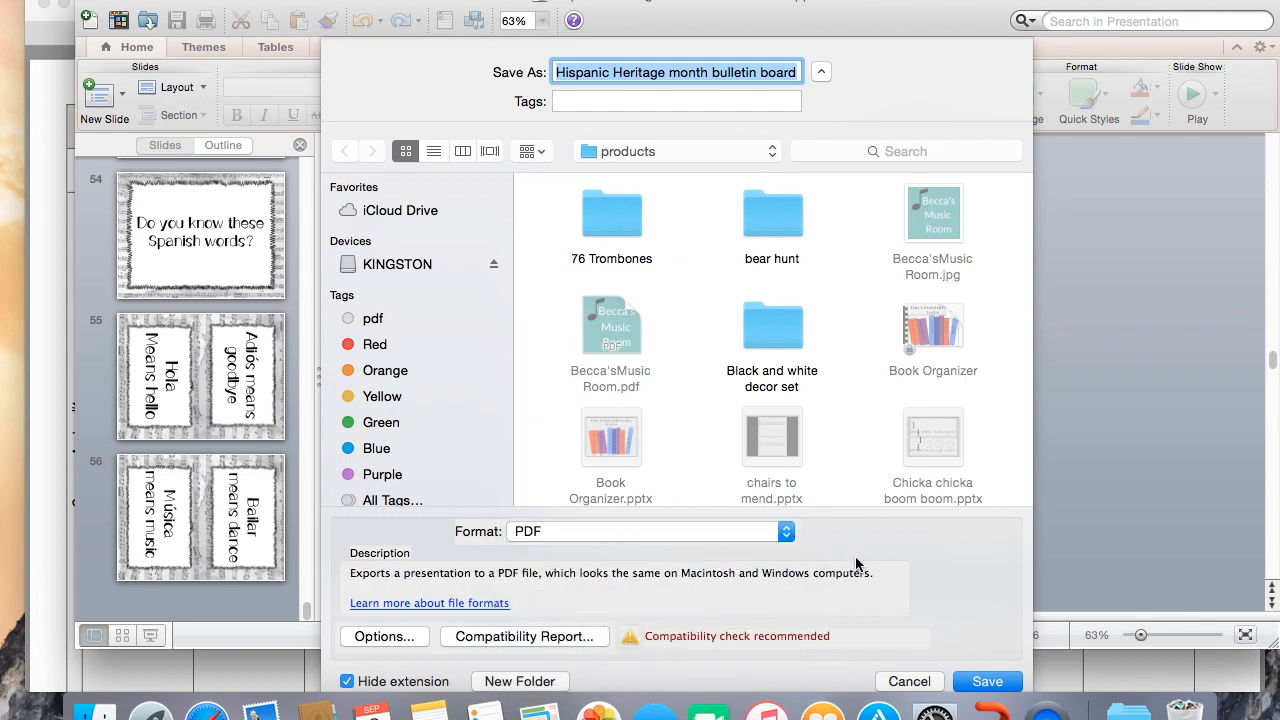
pyautogui.click(985, 681)
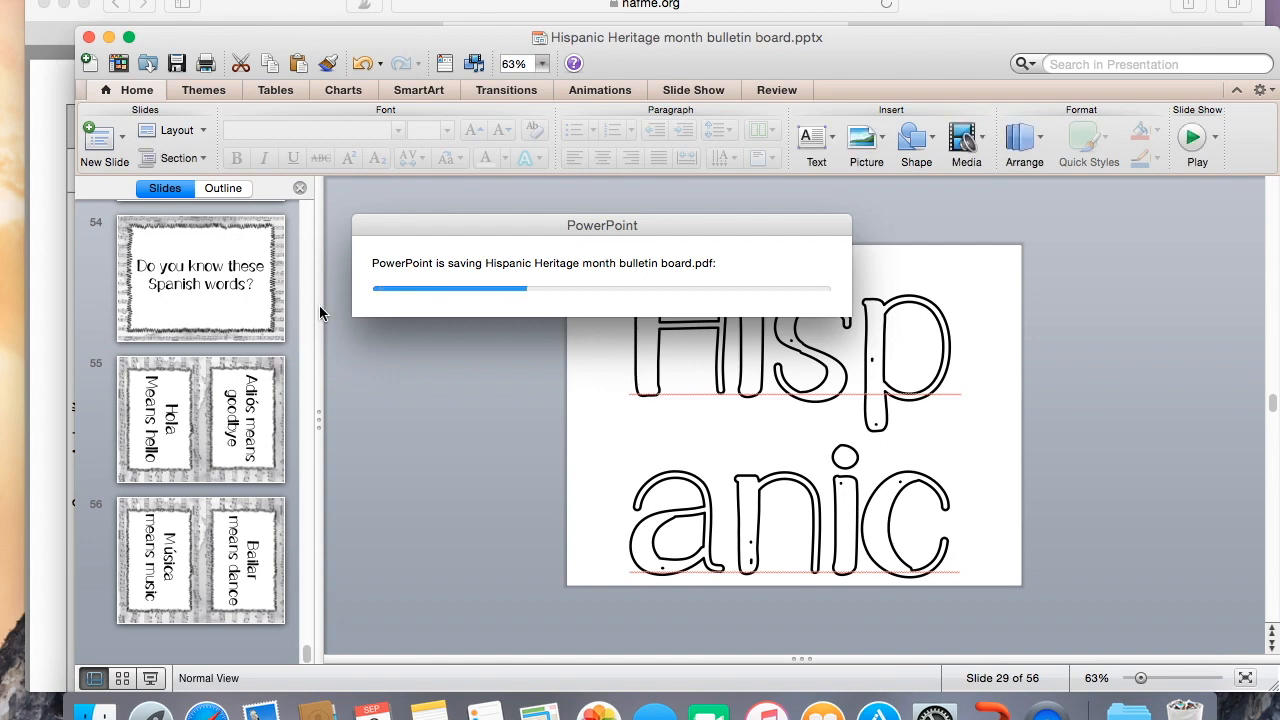
# Delete the first four slides so the deck starts with "There are different types of Hispanic Music.".
pyautogui.scroll(20, 228, 289)
pyautogui.click(228, 289)
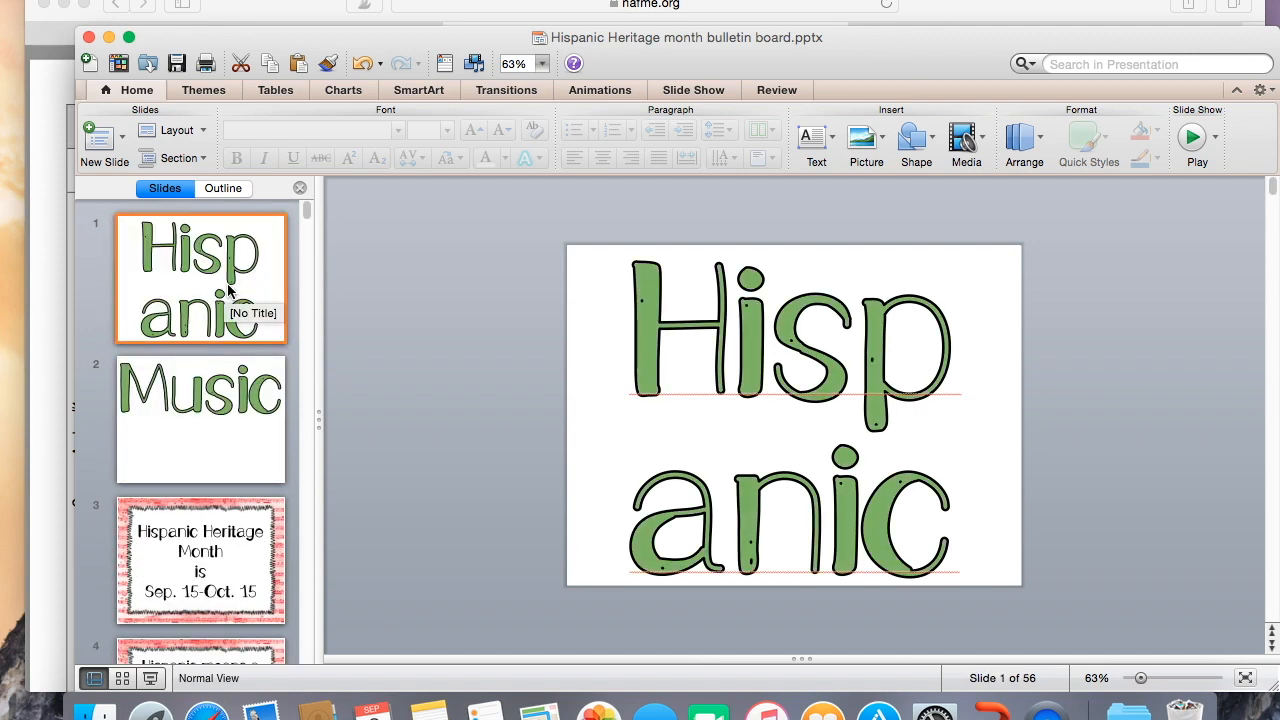
pyautogui.press('BackSpace')
pyautogui.press('BackSpace')
pyautogui.press('BackSpace')
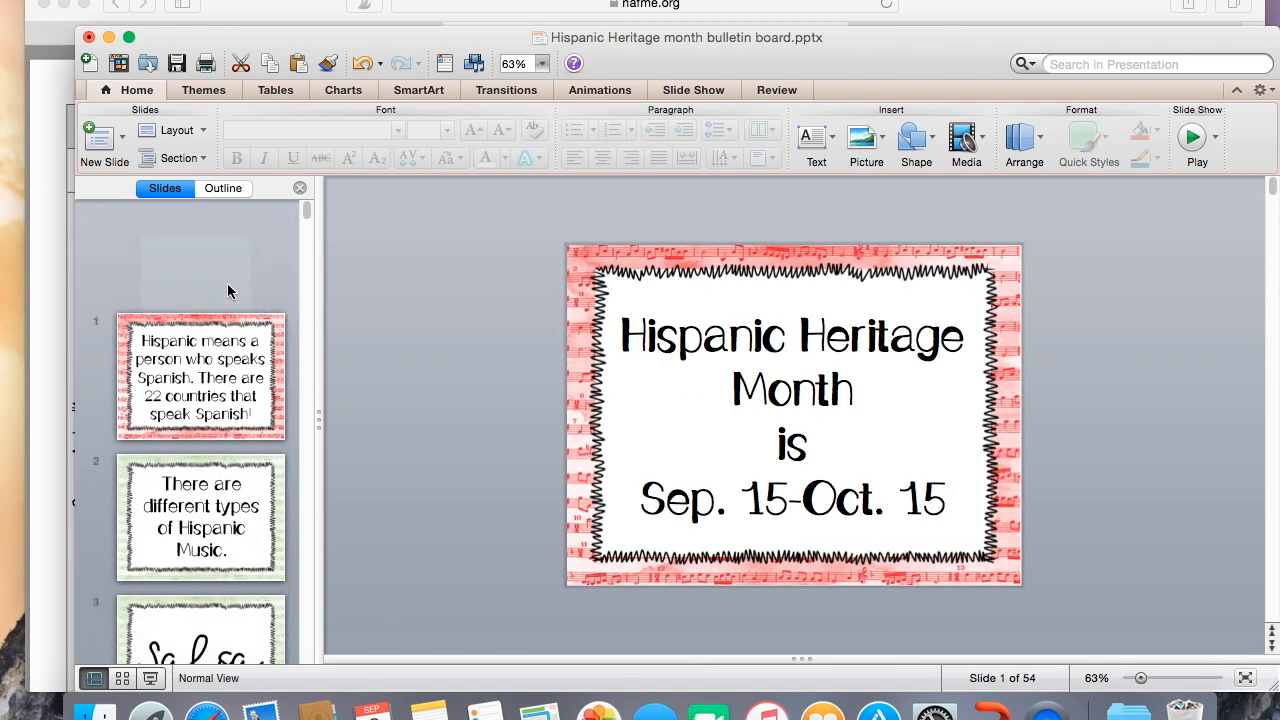
pyautogui.press('BackSpace')
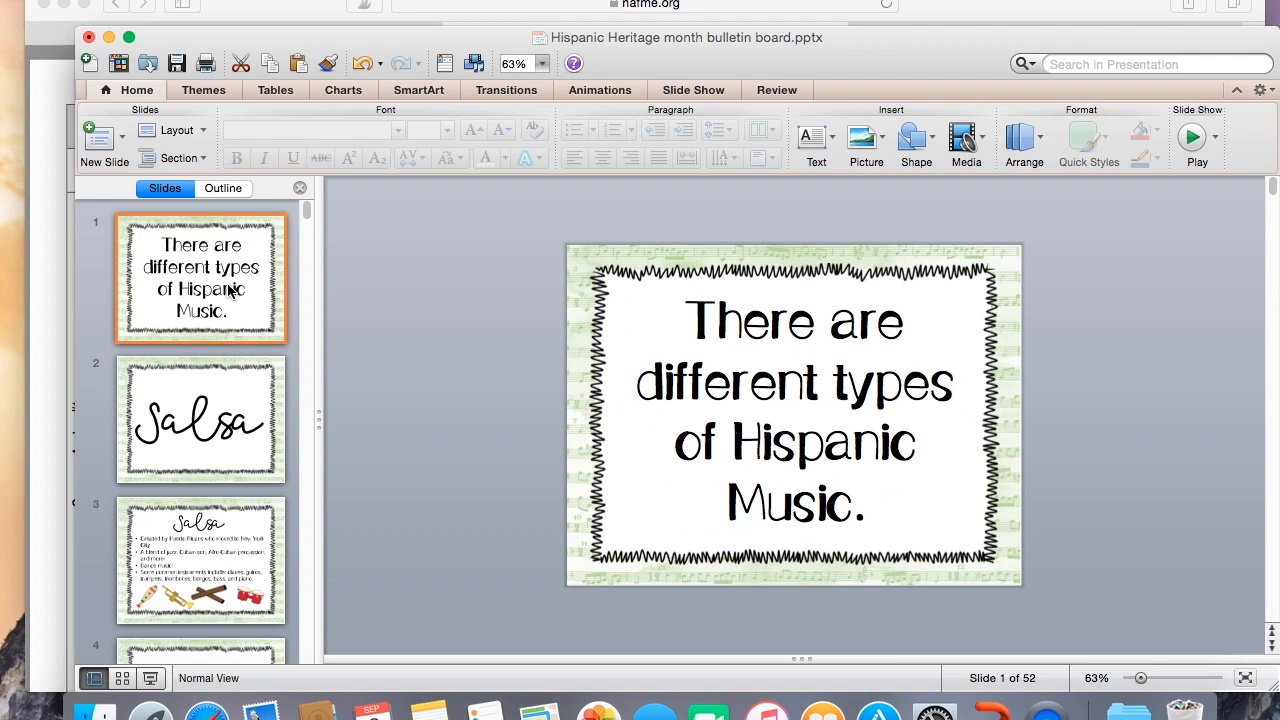
# Delete the Salsa title, Mariachi and Tango title slides and most others, leaving four slides that end with the black-and-white Salsa facts.
pyautogui.press('Down')
pyautogui.press('BackSpace')
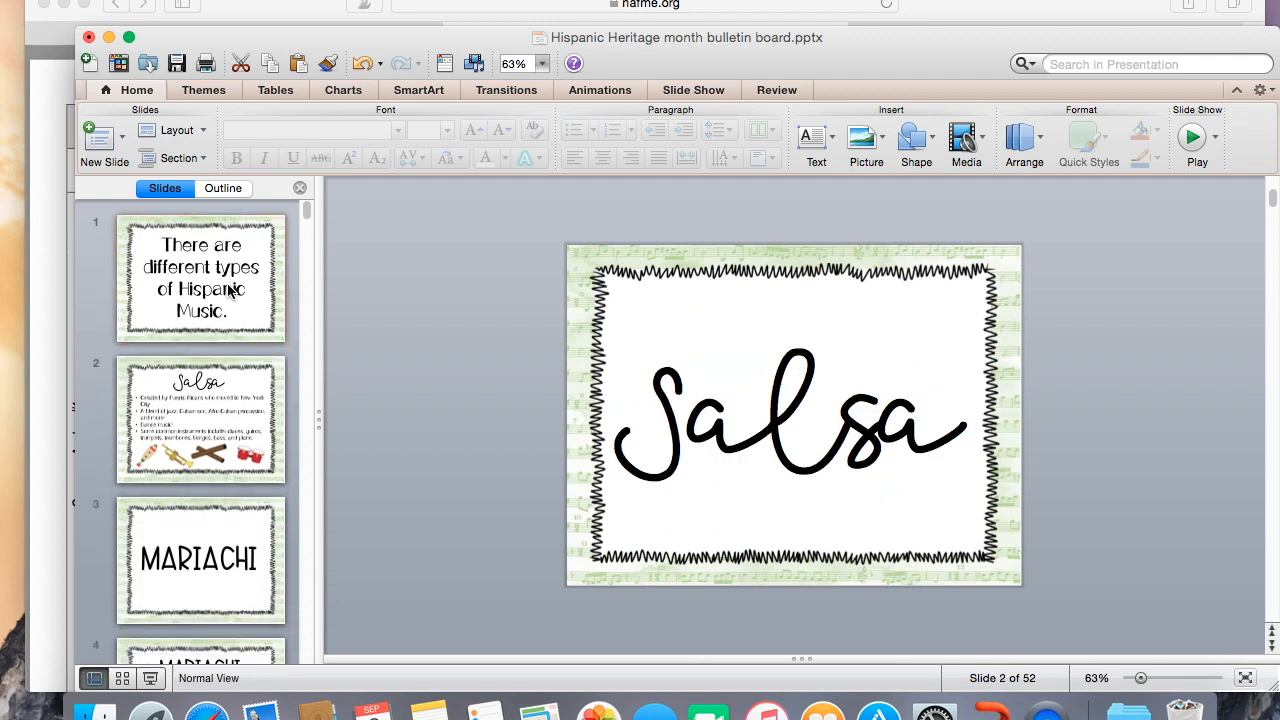
pyautogui.press('Down')
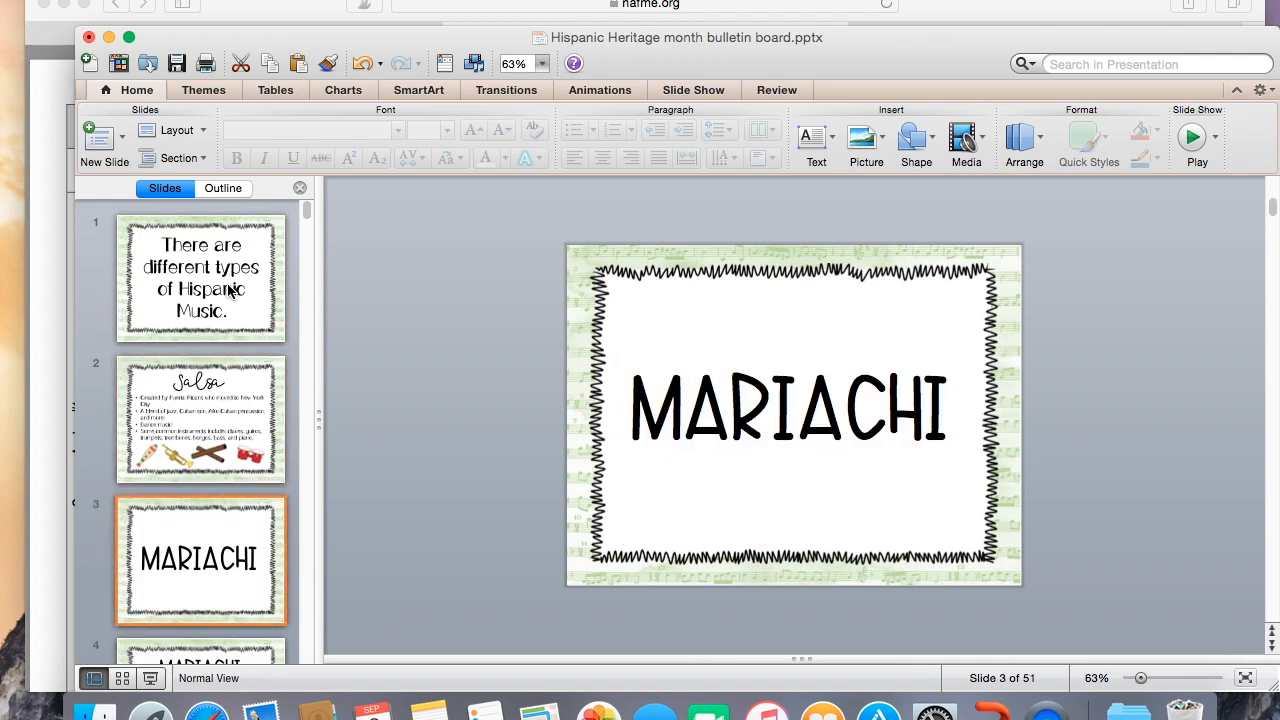
pyautogui.press('BackSpace')
pyautogui.press('BackSpace')
pyautogui.press('BackSpace')
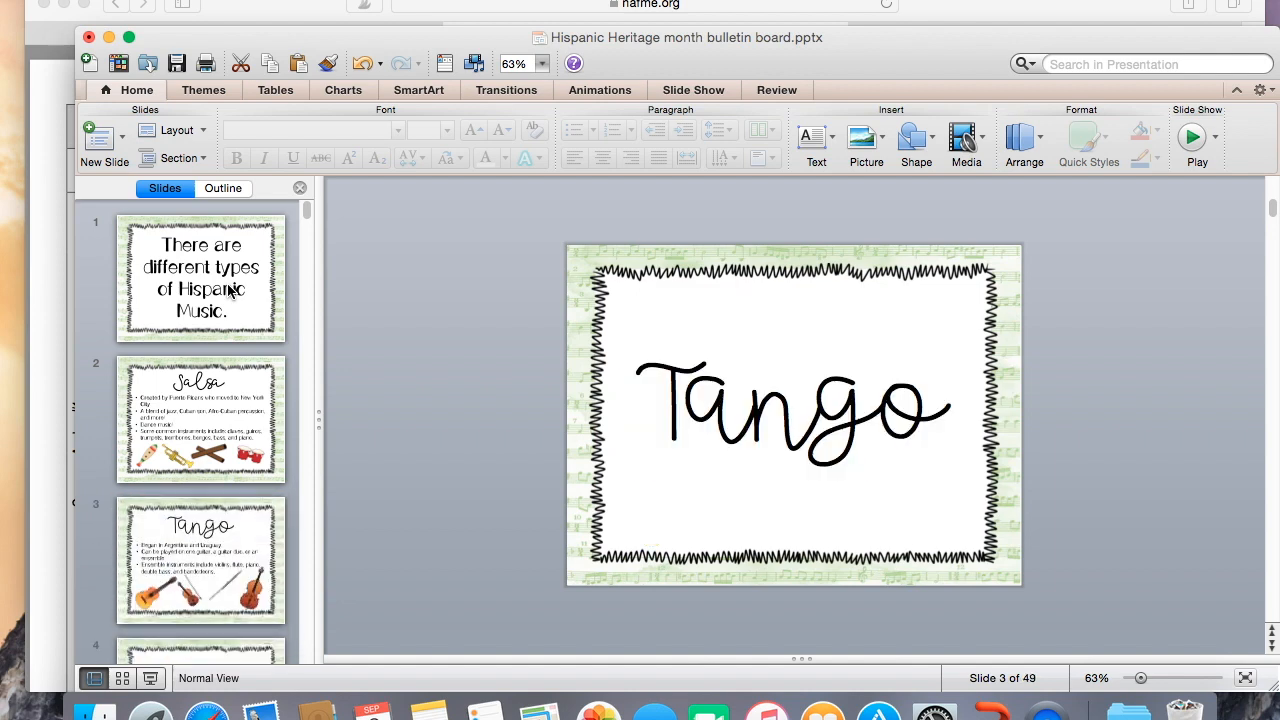
pyautogui.press('BackSpace')
pyautogui.press('BackSpace')
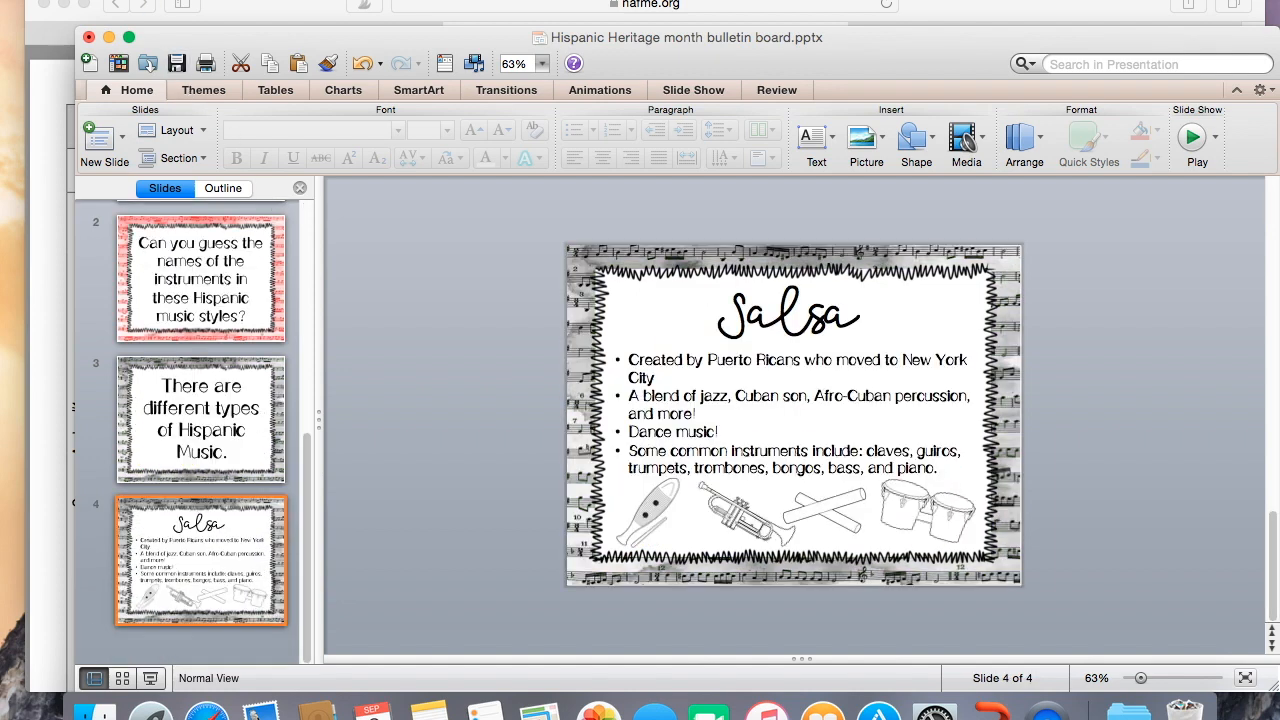
# Export the four remaining slides as JPEG pictures in the products folder and close the presentation without saving the changes.
pyautogui.click(163, 1)
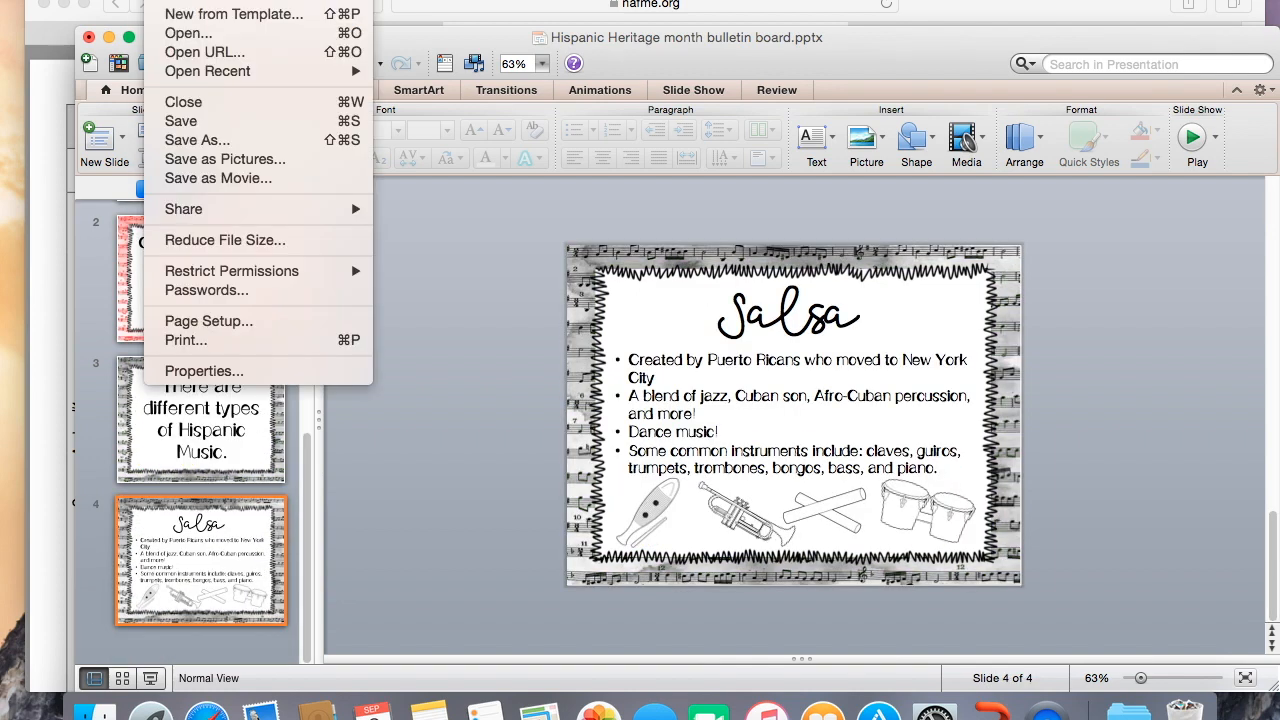
pyautogui.click(200, 160)
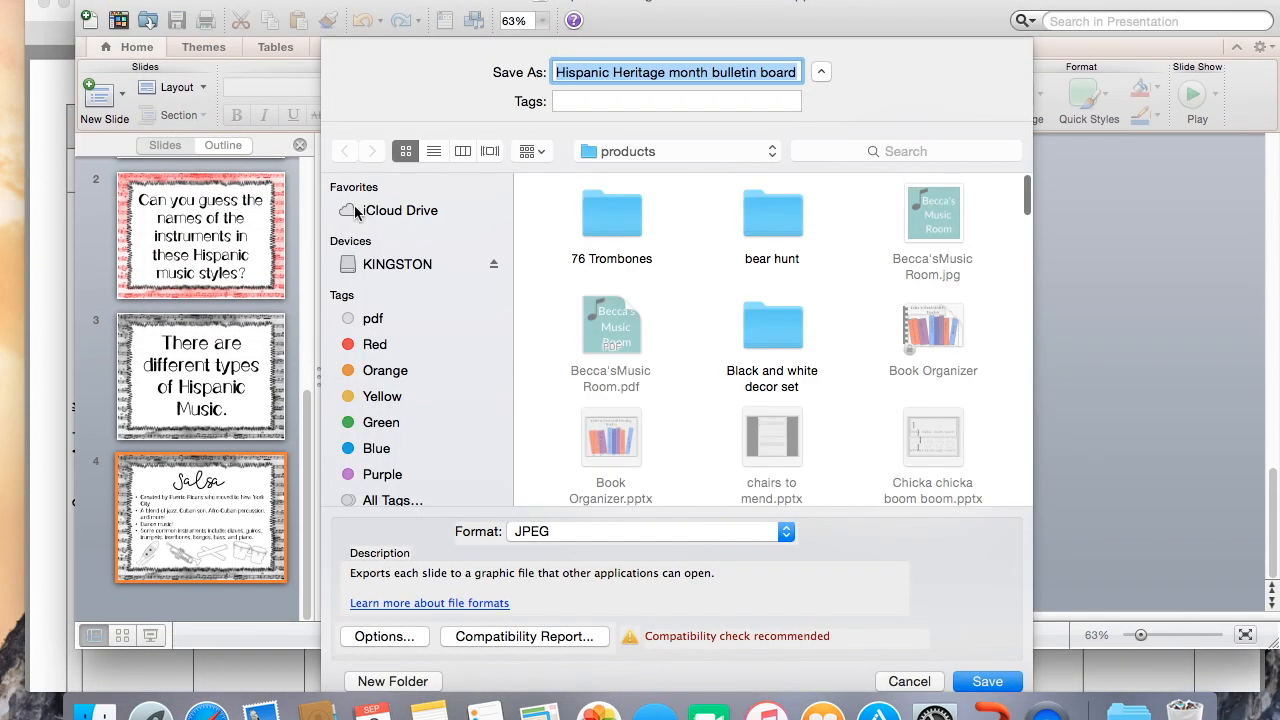
pyautogui.click(975, 684)
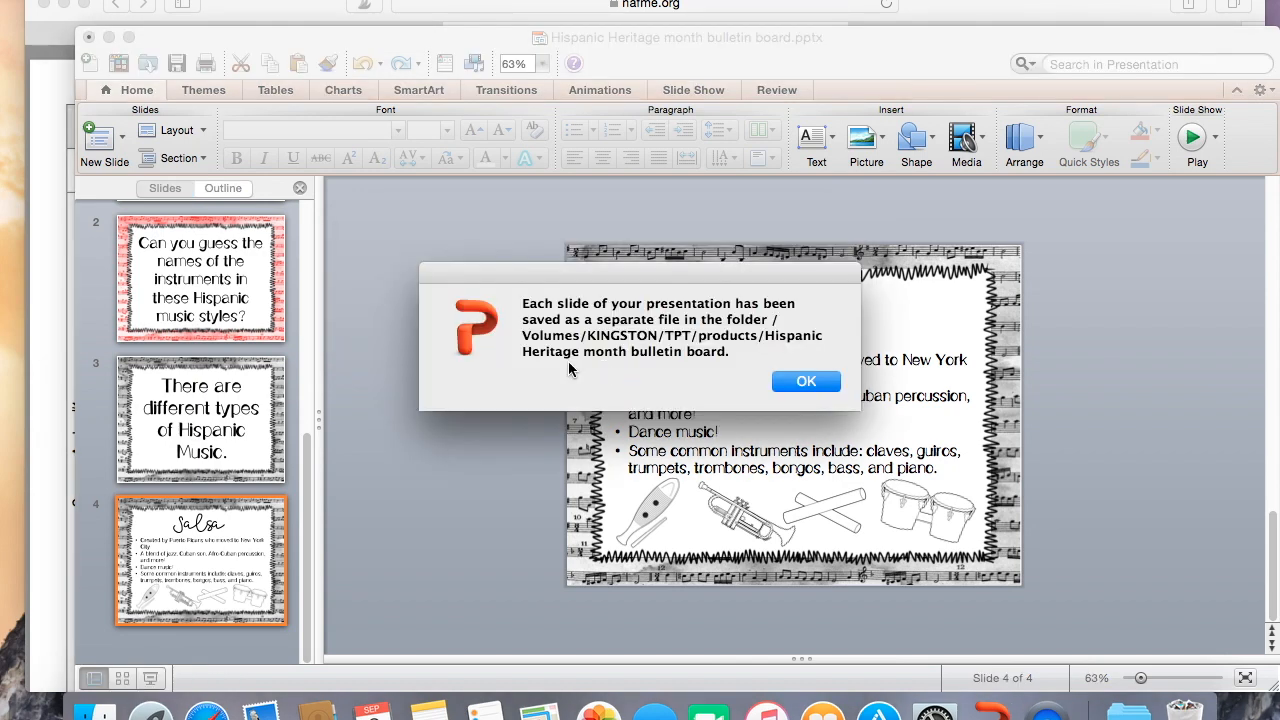
pyautogui.click(805, 382)
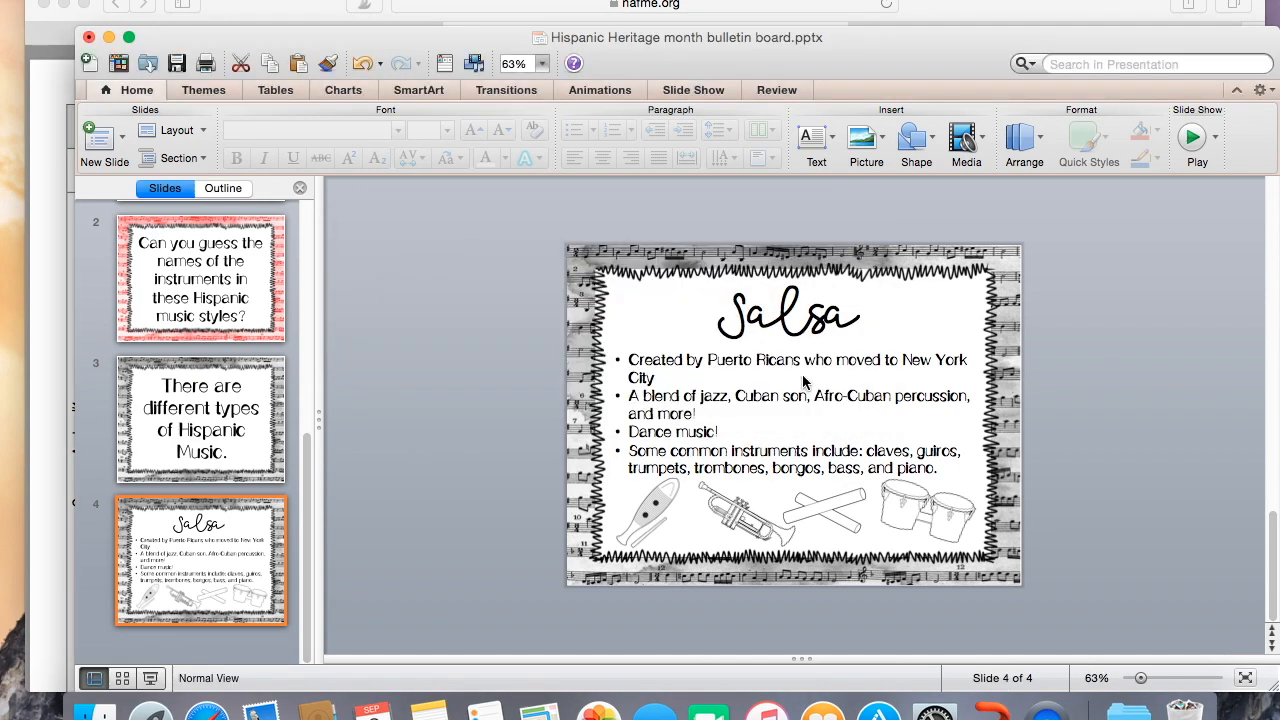
pyautogui.click(88, 37)
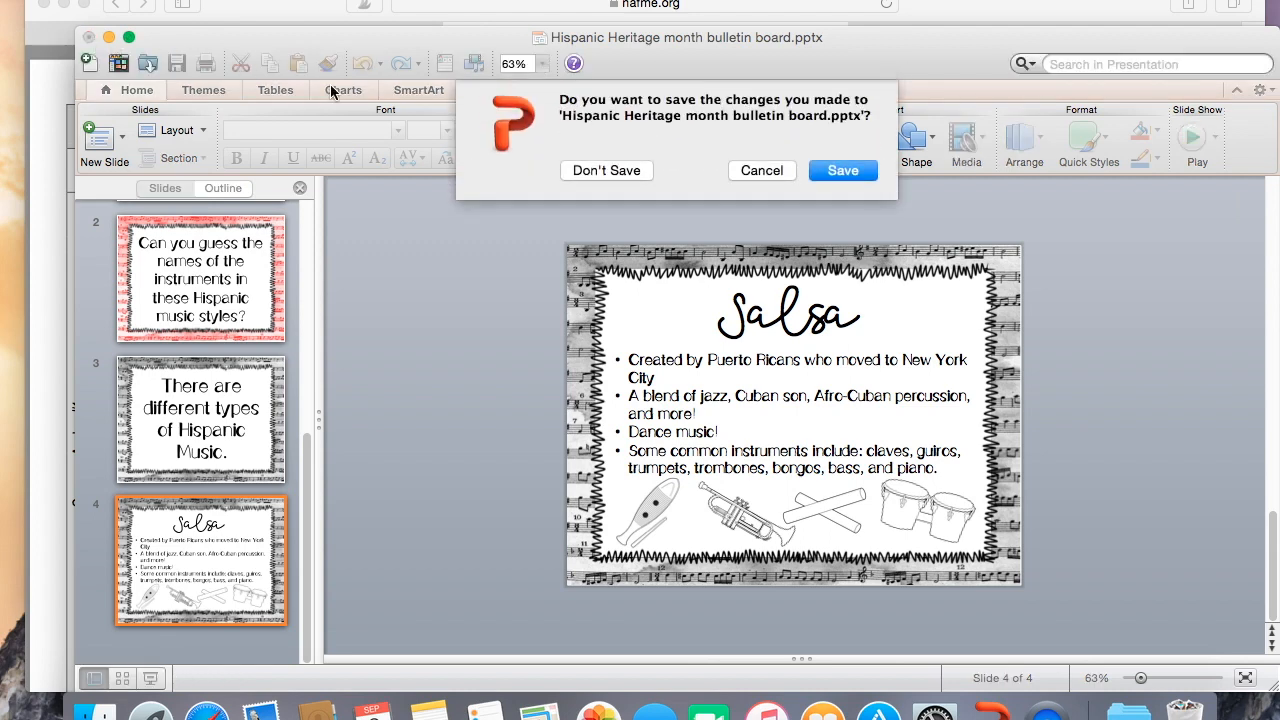
pyautogui.click(607, 170)
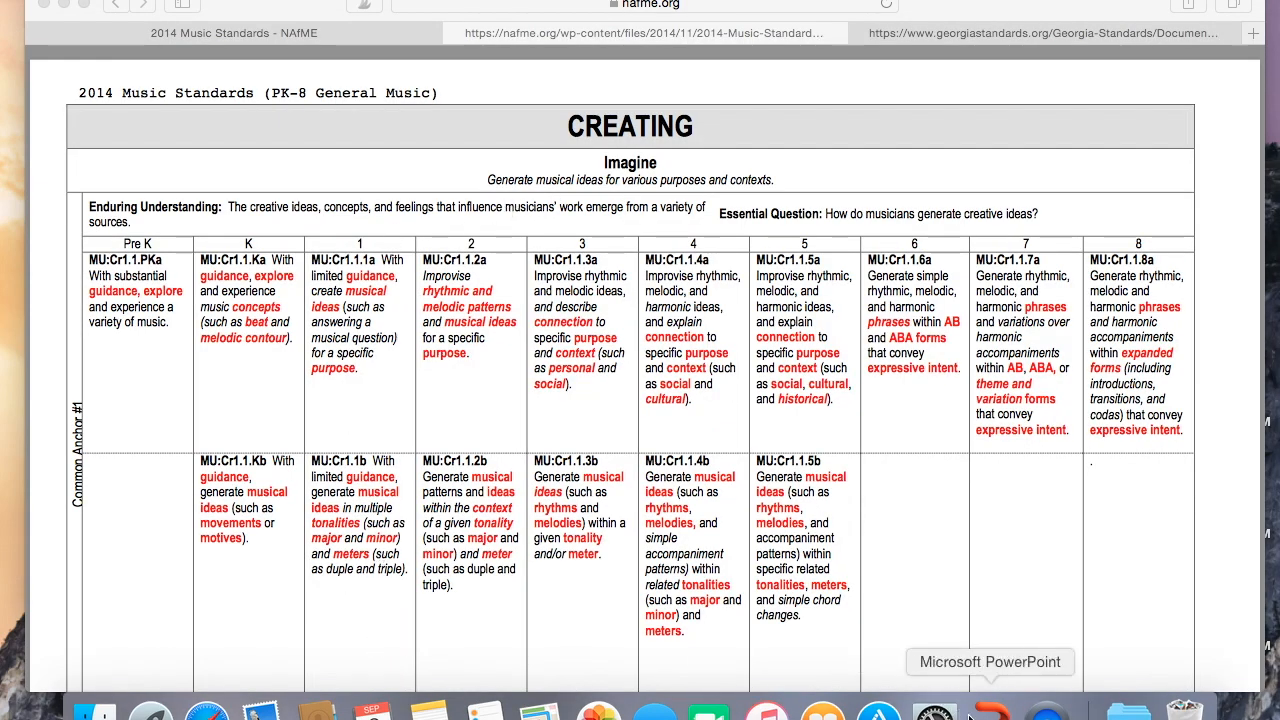
# In Finder, move the bulletin board PDF and presentation files into the "Hispanic Heritage month bulletin board" folder and open it.
pyautogui.click(93, 712)
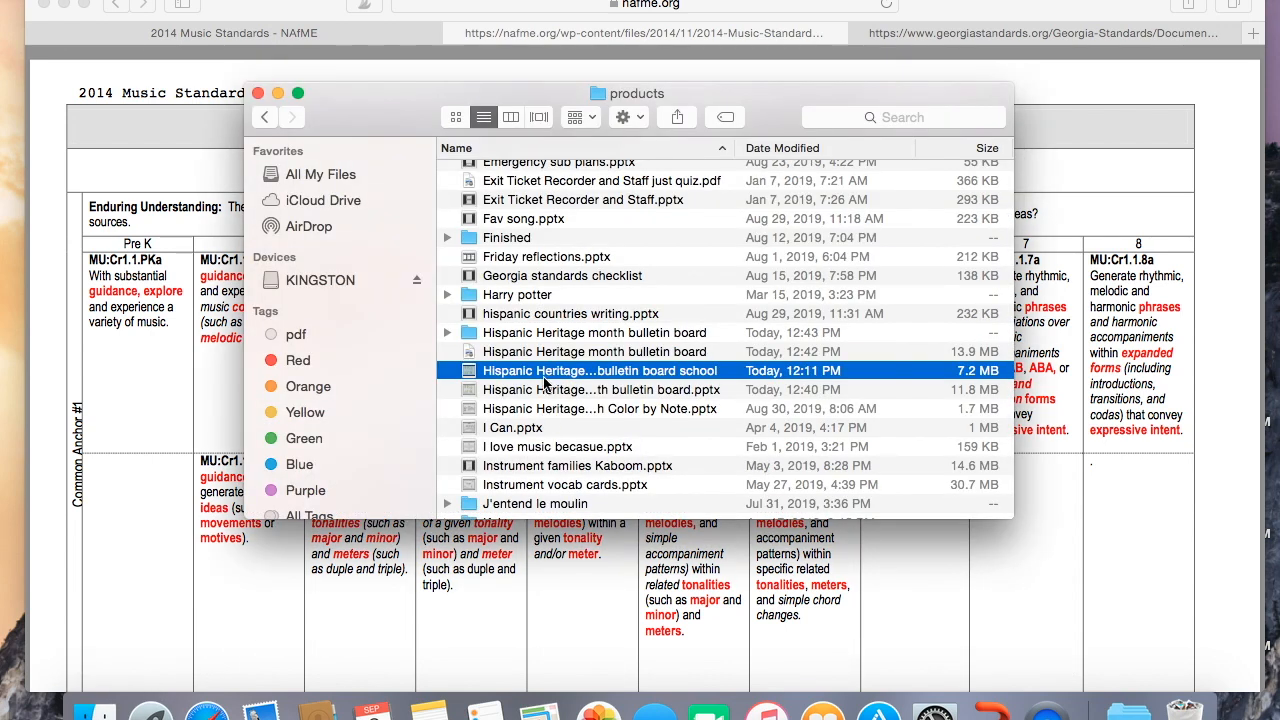
pyautogui.moveTo(547, 378); pyautogui.dragTo(518, 343)
pyautogui.click(518, 343)
pyautogui.doubleClick(518, 343)
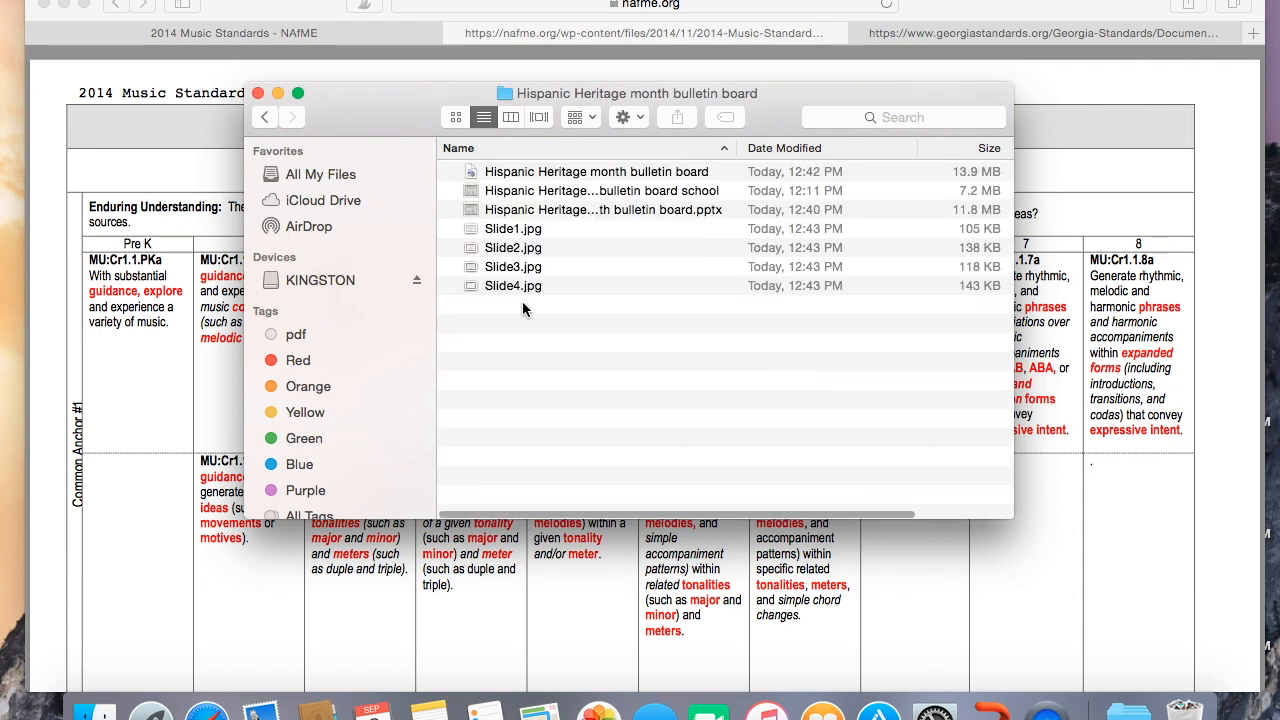
# Open the Hispanic Heritage month bulletin board PDF to check its pages.
pyautogui.doubleClick(560, 177)
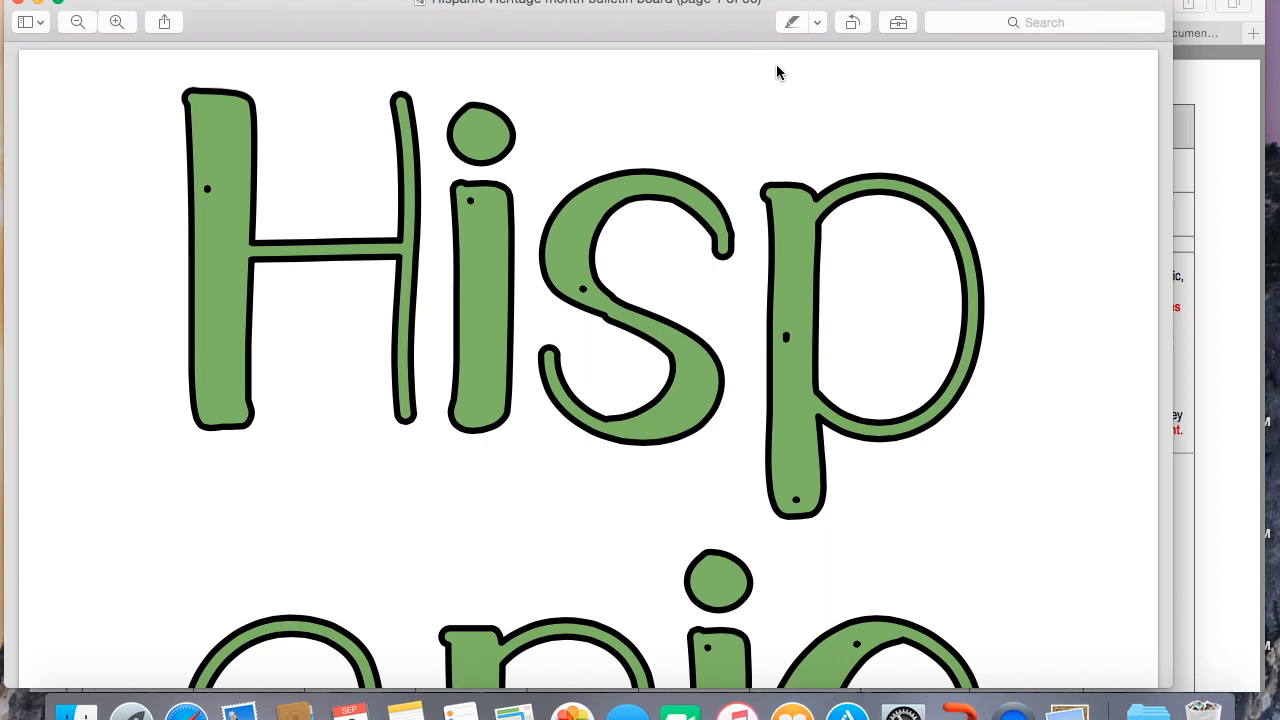
pyautogui.click(770, 3)
pyautogui.click(904, 93)
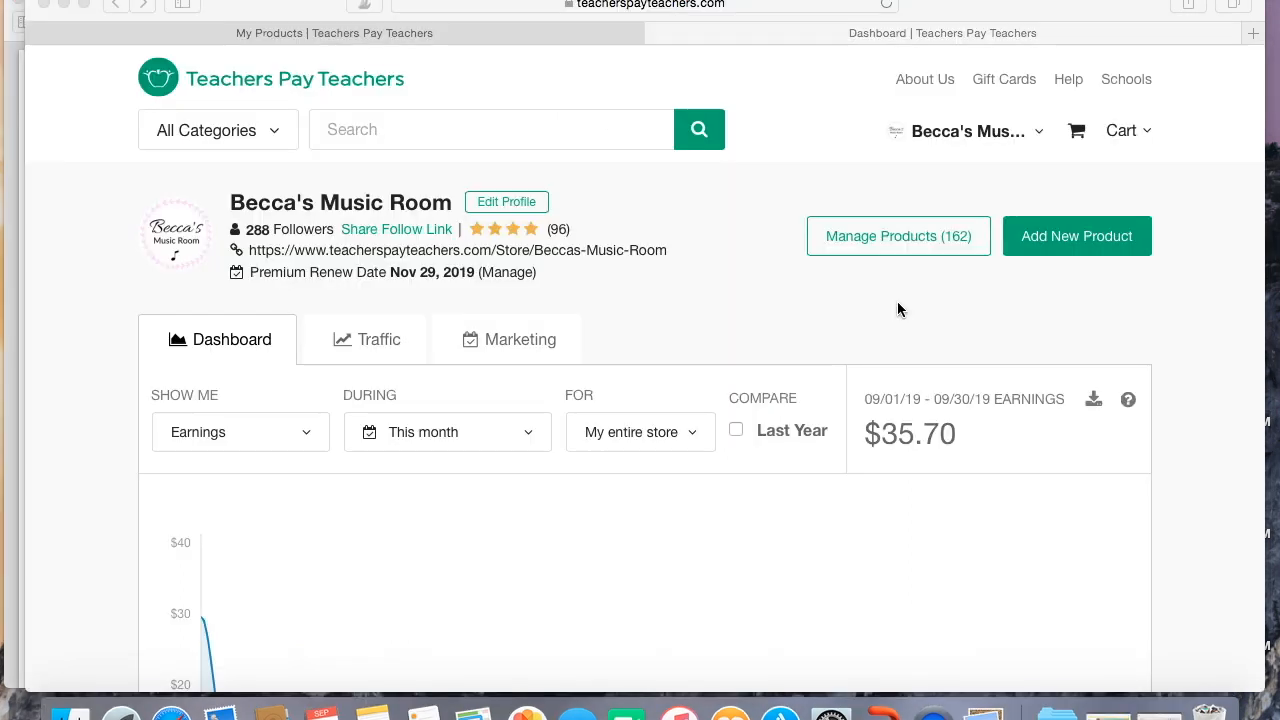
# On Teachers Pay Teachers, start a digital download listing titled "Hispanic Music Styles Interactive, Print and Go Bulletin Board Set".
pyautogui.click(1050, 258)
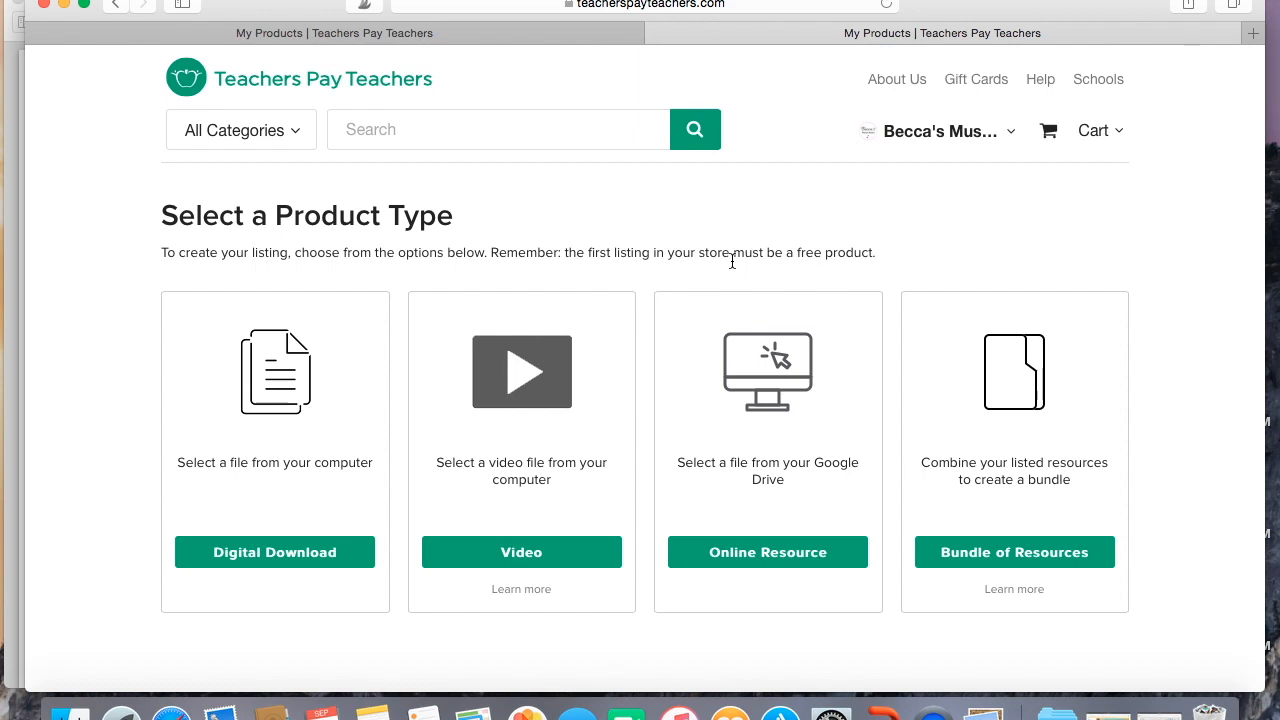
pyautogui.click(318, 556)
pyautogui.write('Hispanic Heritage Month')
pyautogui.press('BackSpace')
pyautogui.press('BackSpace')
pyautogui.press('BackSpace')
pyautogui.press('BackSpace')
pyautogui.press('BackSpace')
pyautogui.press('BackSpace')
pyautogui.press('BackSpace')
pyautogui.press('BackSpace')
pyautogui.press('BackSpace')
pyautogui.press('BackSpace')
pyautogui.press('BackSpace')
pyautogui.press('BackSpace')
pyautogui.press('BackSpace')
pyautogui.press('BackSpace')
pyautogui.press('BackSpace')
pyautogui.write('Music Styles ')
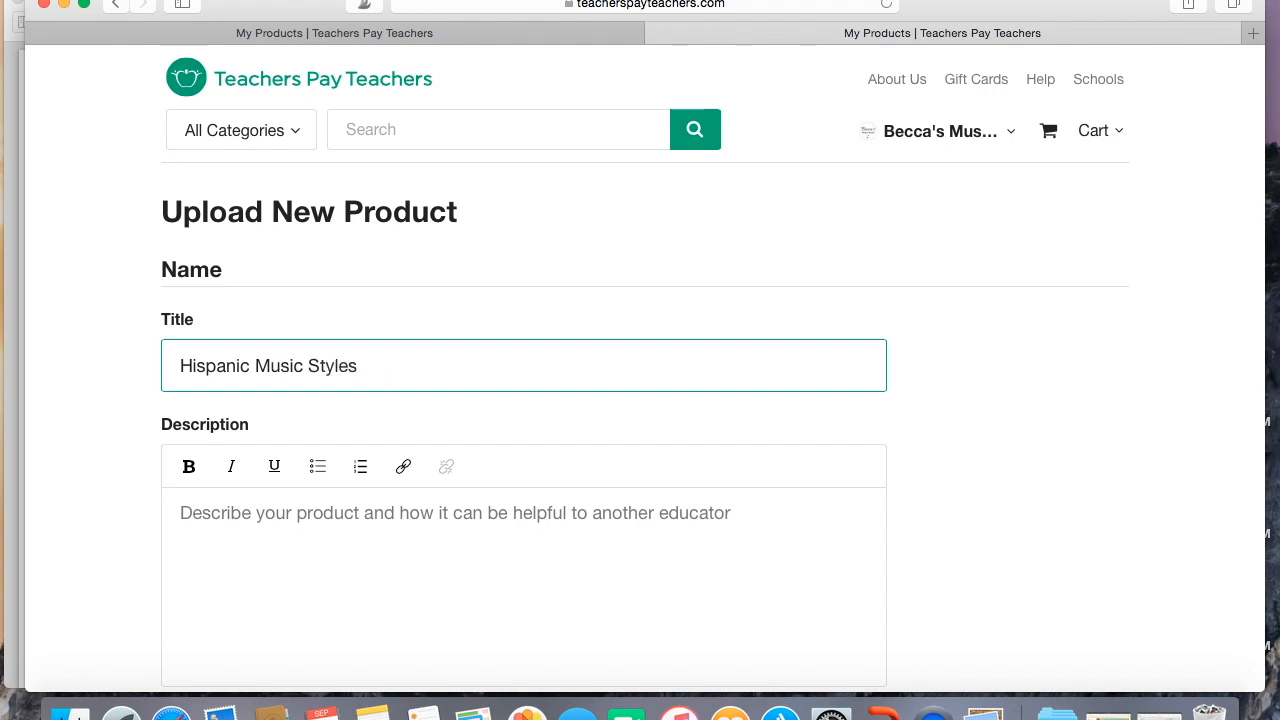
pyautogui.write('Interactive, Print and Go Bulletin Board Set')
# Write the description's opening paragraph on bulletin boards being fun or a huge pain, ending that print and go sets like this are a must.
pyautogui.scroll(-3, 223, 337)
pyautogui.click(223, 337)
pyautogui.write('Bullet')
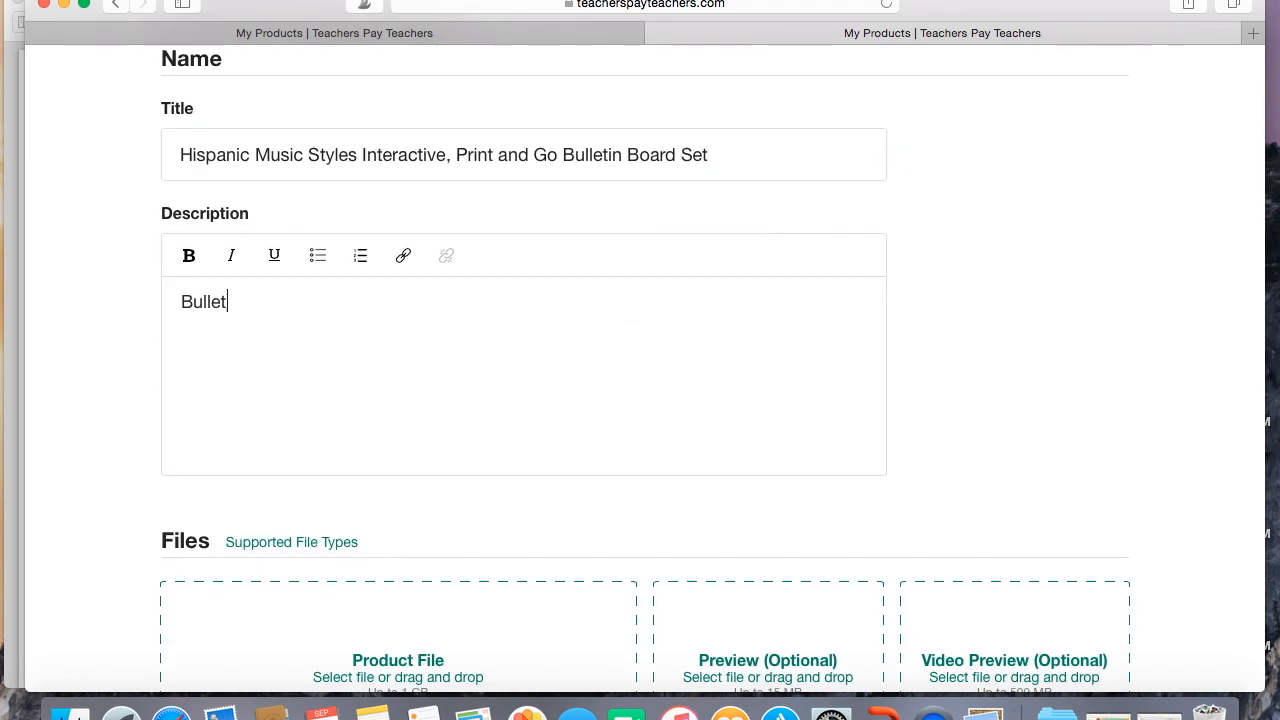
pyautogui.write('in boards can be really fun, or a huge pain. That usually depends on how much ')
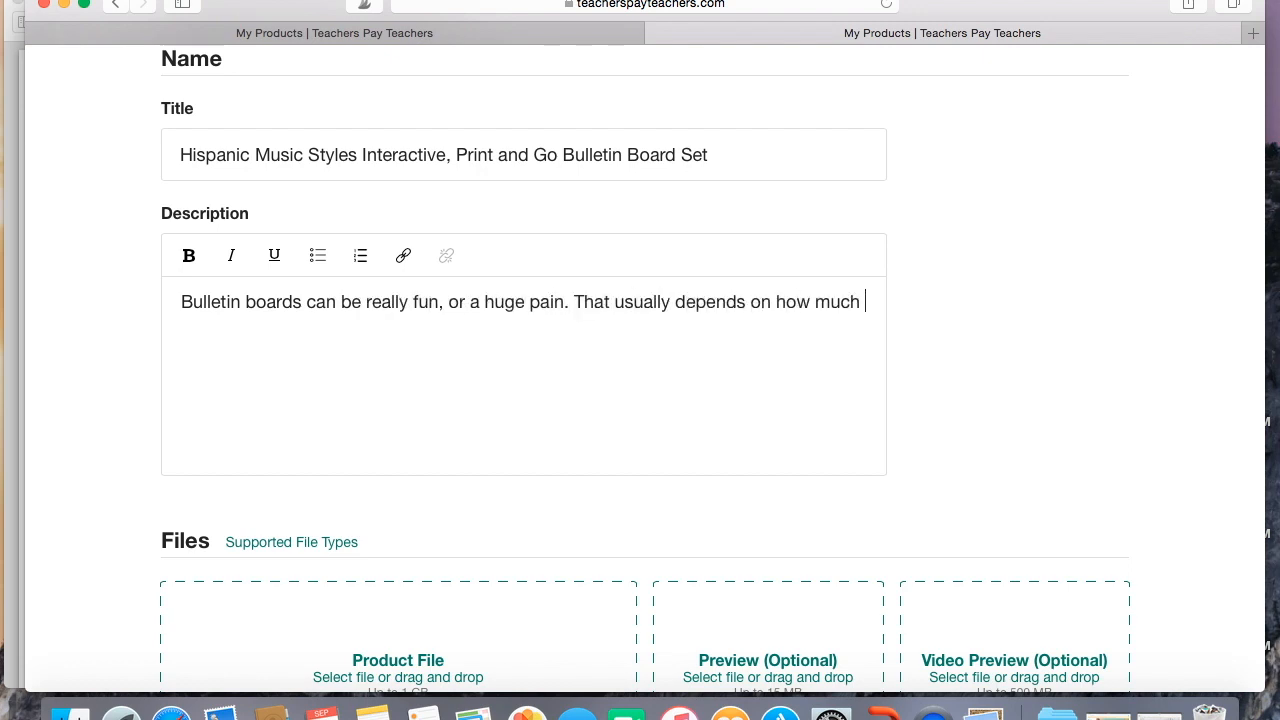
pyautogui.write('time you have to deal with the bulletin board.... For me that is usually zero. ')
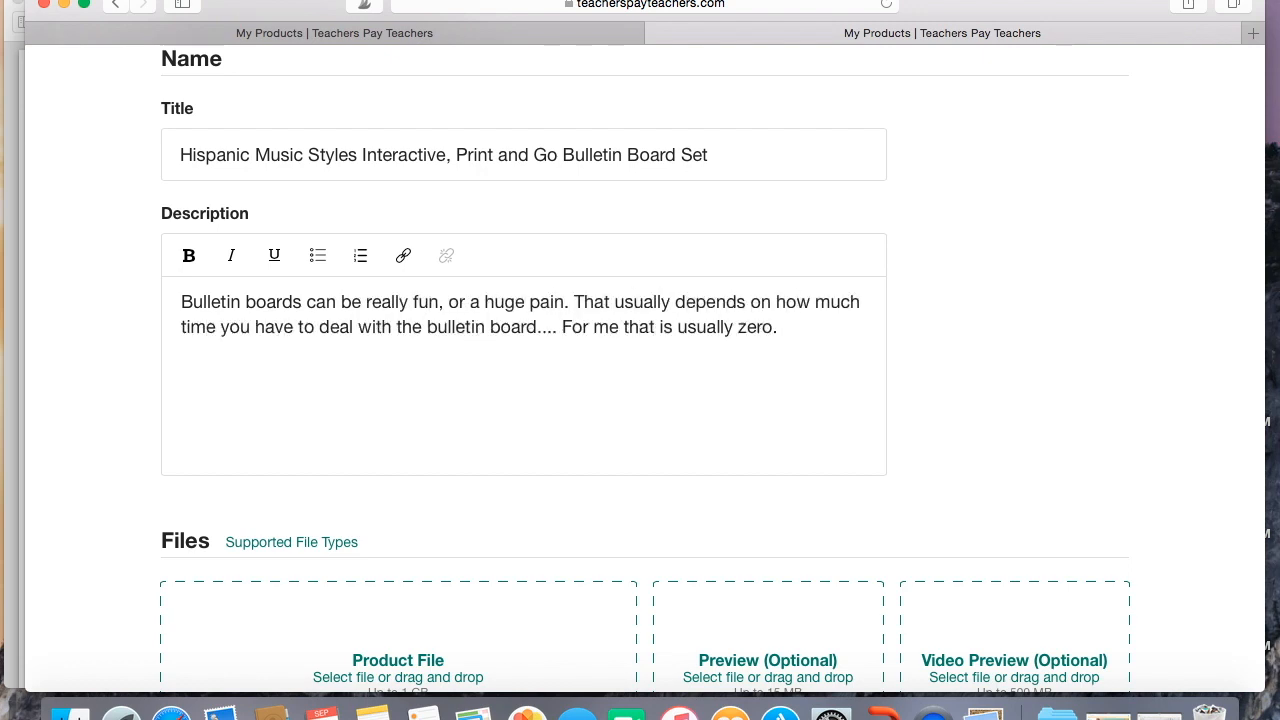
pyautogui.write('Because of that, print and go bulletin boards a')
pyautogui.write('re a must. I')
pyautogui.press('BackSpace')
pyautogui.press('BackSpace')
pyautogui.click(468, 352)
pyautogui.write('sets like this one are a must.  N')
# Write a second paragraph stating the set is print and go but also interactive, and that the district requires interactive bulletin boards.
pyautogui.write('ot only is this bulletin board set print and go, but it is also')
pyautogui.press('BackSpace')
pyautogui.press('BackSpace')
pyautogui.press('BackSpace')
pyautogui.press('BackSpace')
pyautogui.press('BackSpace')
pyautogui.write('is also interactiv')
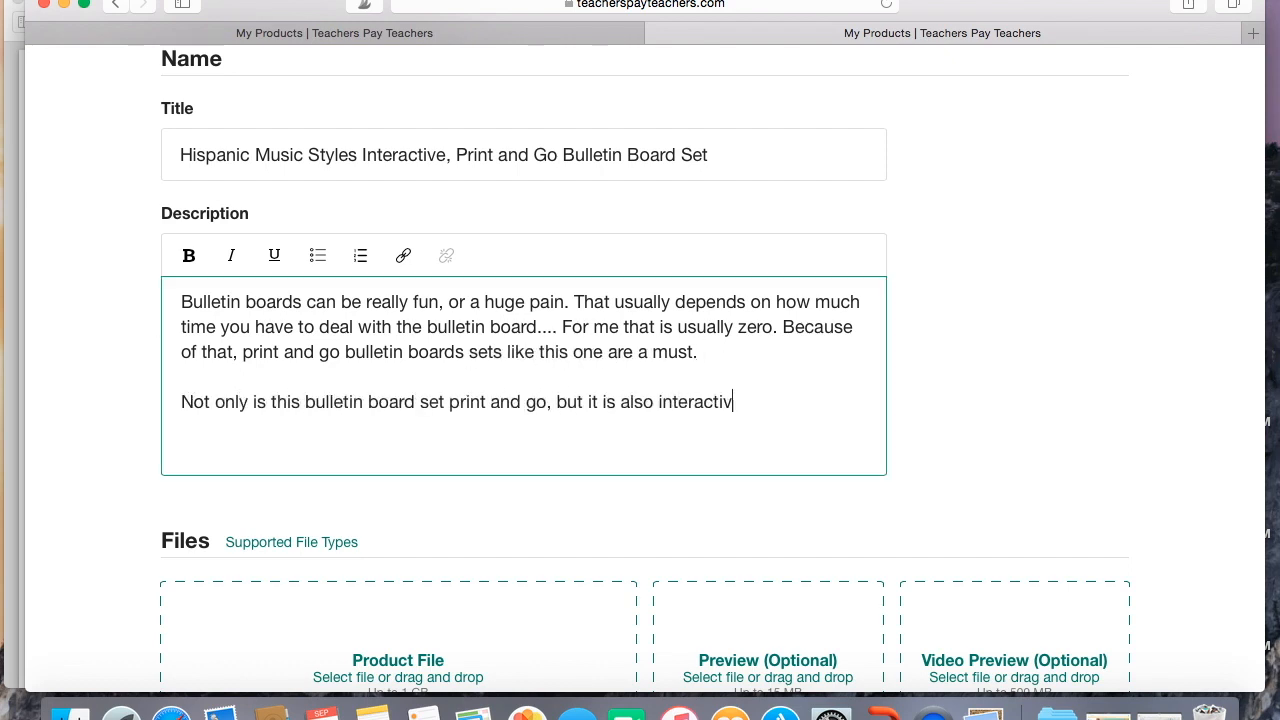
pyautogui.write('e. If you have never heard of that, In my district, we are required to have interactive bulletin boards.')
# Insert, before the district sentence, an explanation that students interact with the board by solving a problem, writing on it, matching things, etc.
pyautogui.click(751, 402)
pyautogui.write('If you have never heard of that, ')
pyautogui.write('basically it means that students get to do something with the bulletin board. This can be solving')
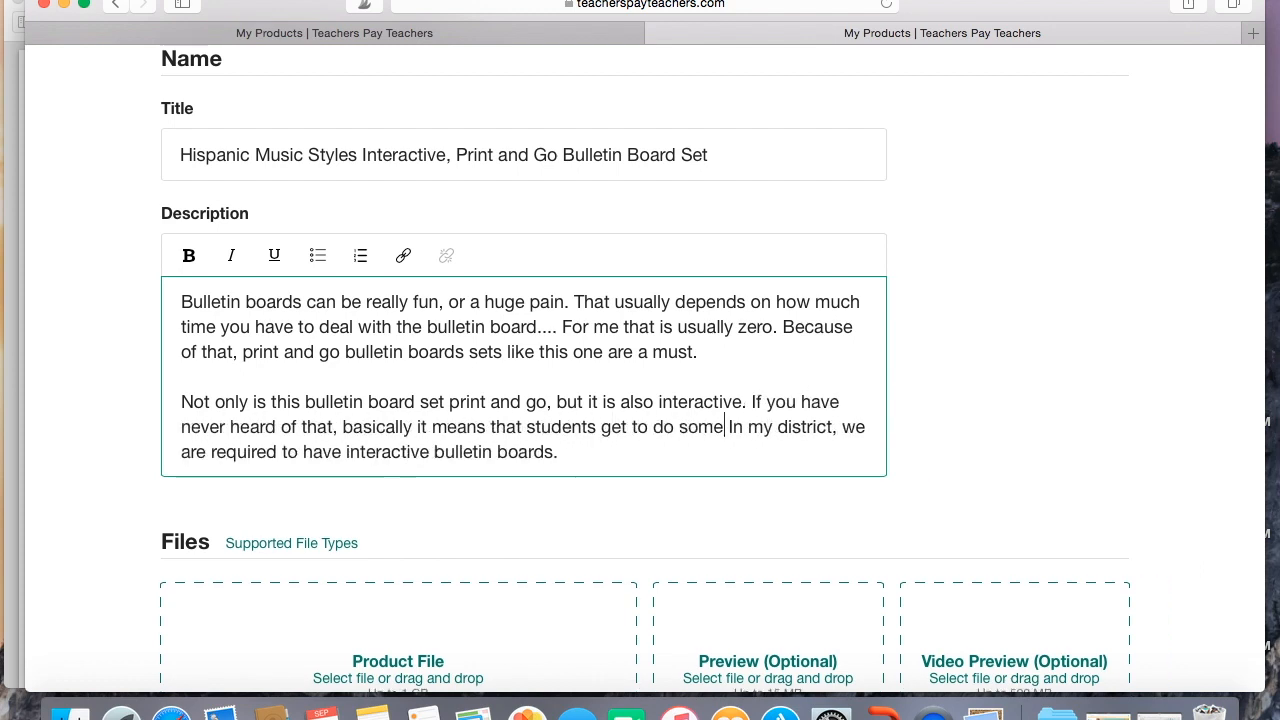
pyautogui.write(' a problem, writing on it, matching things, etc. This bulletin bo')
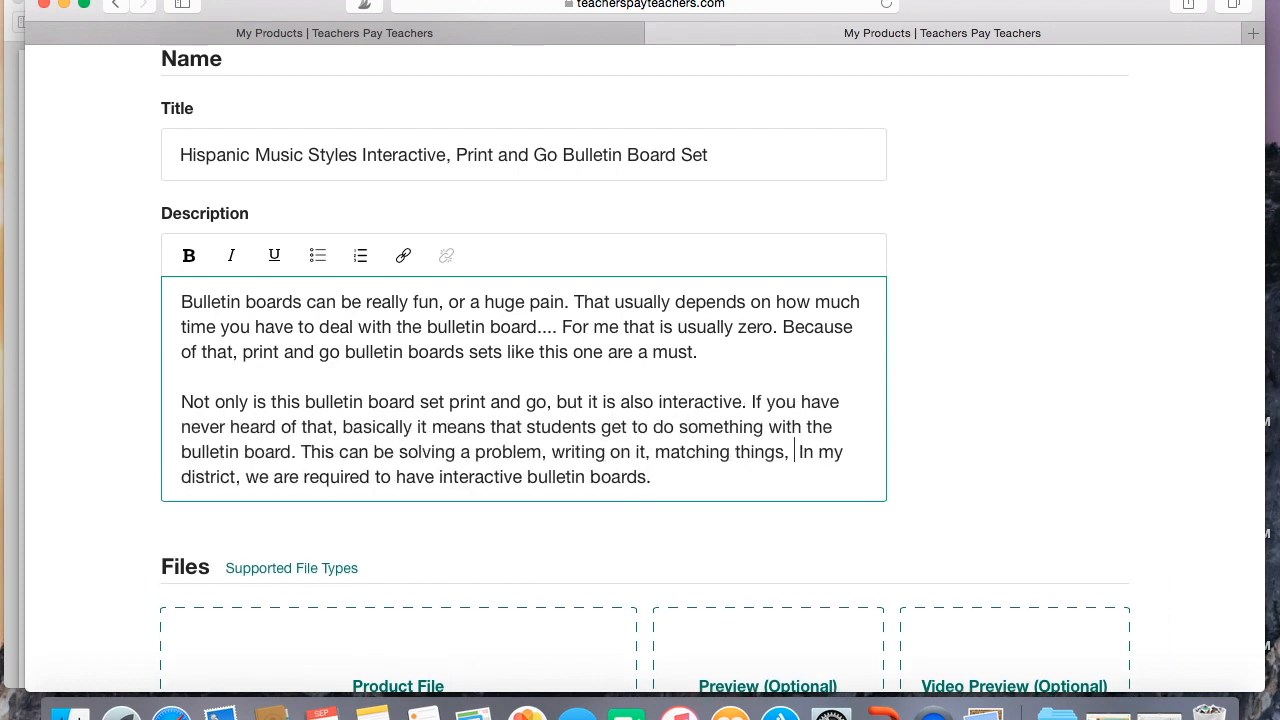
# Add that this set is a guessing game asking students to name the hispanic instruments (like claves, guiros, etc.).
pyautogui.write('ard set includes')
pyautogui.press('BackSpace')
pyautogui.press('BackSpace')
pyautogui.press('BackSpace')
pyautogui.press('BackSpace')
pyautogui.press('BackSpace')
pyautogui.press('BackSpace')
pyautogui.press('BackSpace')
pyautogui.press('BackSpace')
pyautogui.write('is a guessing game-- it asks students to ')
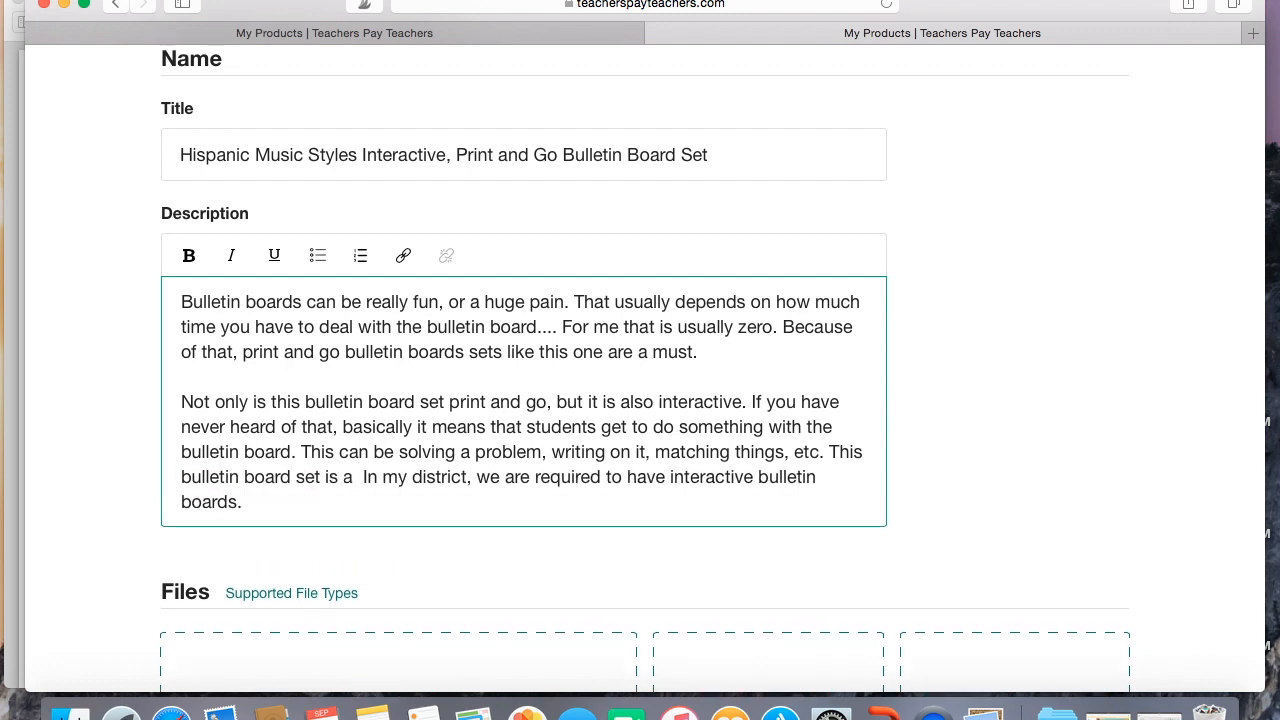
pyautogui.write('name the hispanic instruments (like claves, guiros, etc.)')
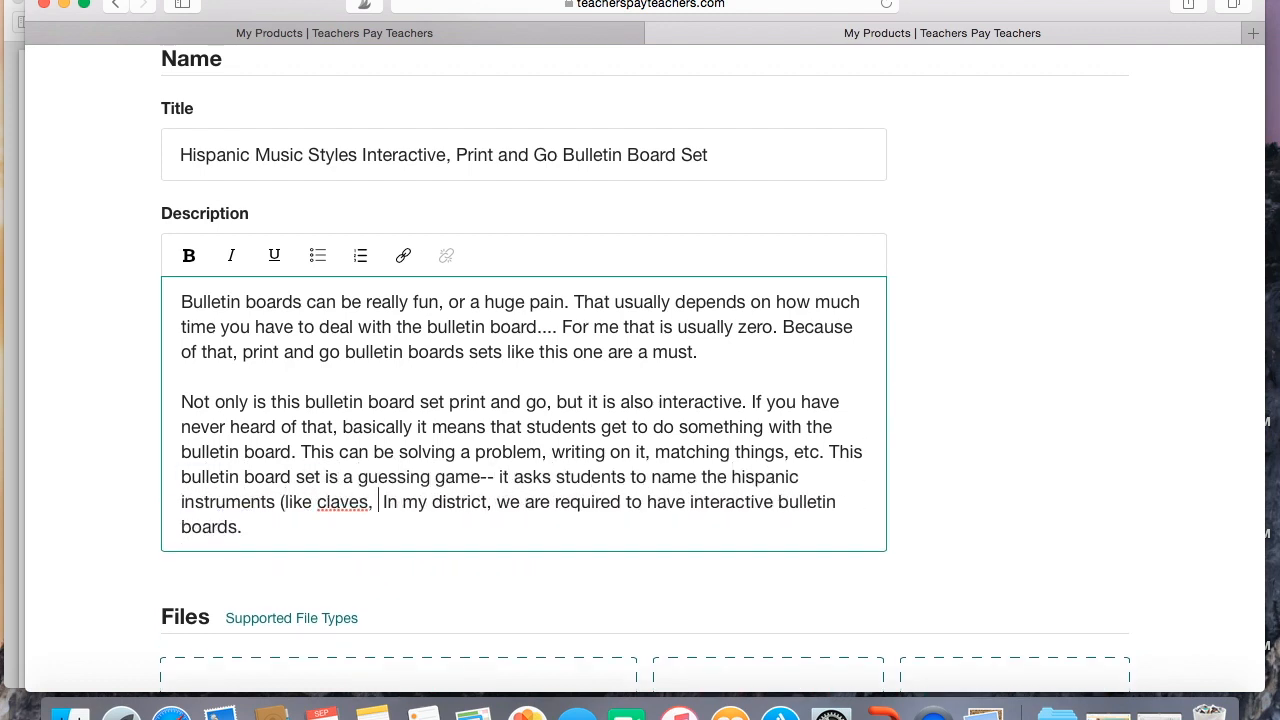
# Add a third paragraph saying the set was created for elementary music during Hispanic Heritage Month but suits Cinco de Mayo or any time of the year.
pyautogui.click(308, 527)
pyautogui.press('Return')
pyautogui.press('Return')
pyautogui.write('I created this bulletin board set for my elementary music classroom during Hispanic Heritage Month, but it would al')
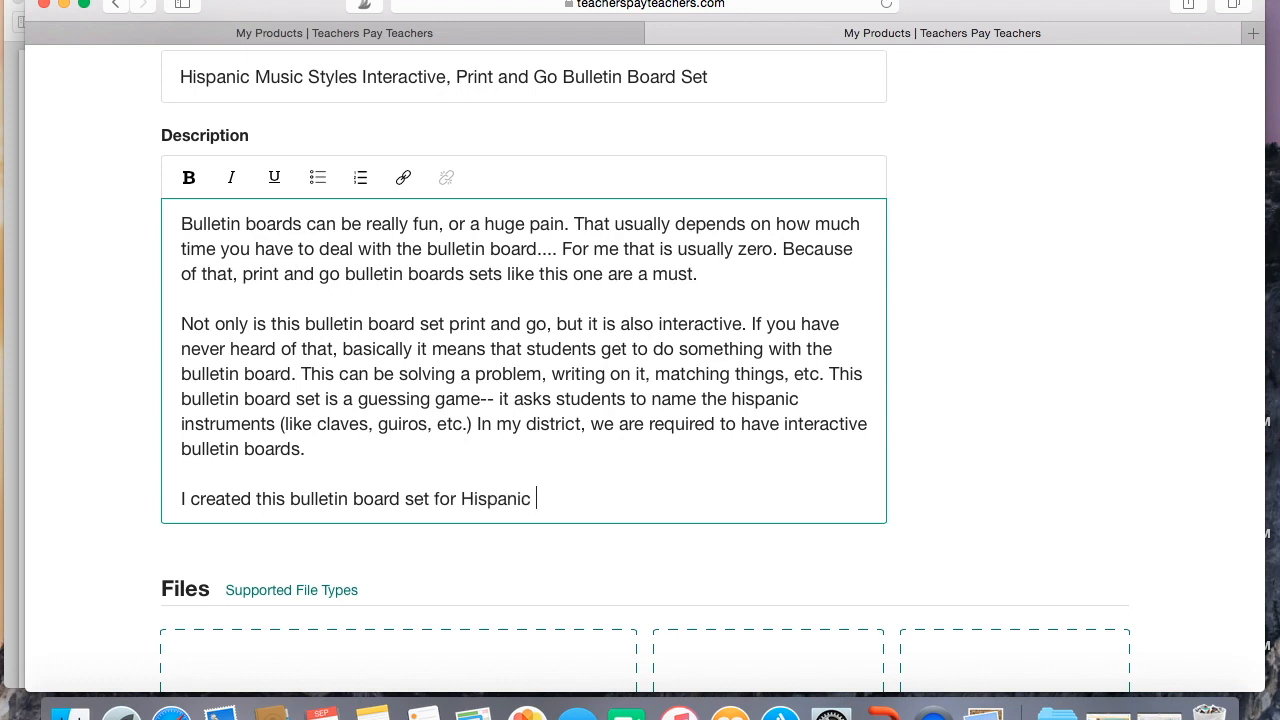
pyautogui.write('so be perfect')
pyautogui.click(461, 499)
pyautogui.write('my elementary music classroom during')
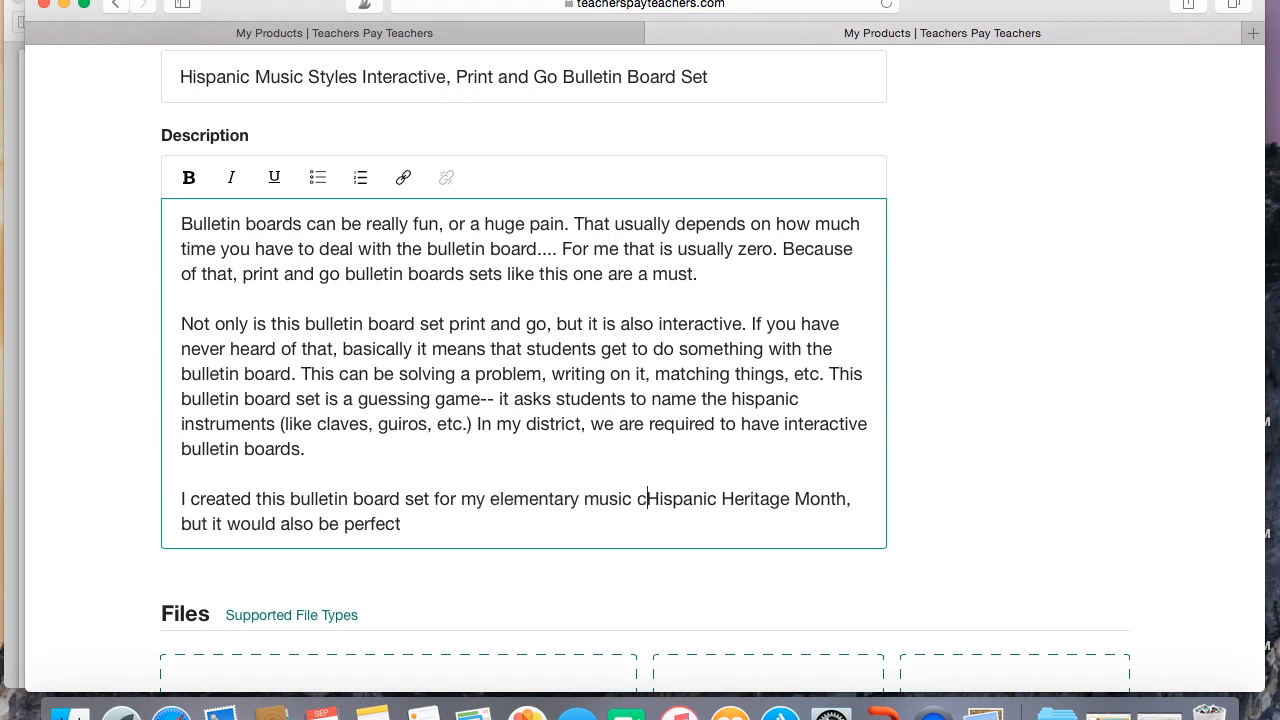
pyautogui.click(594, 524)
pyautogui.write('for Cinco de Mayo-- or any time')
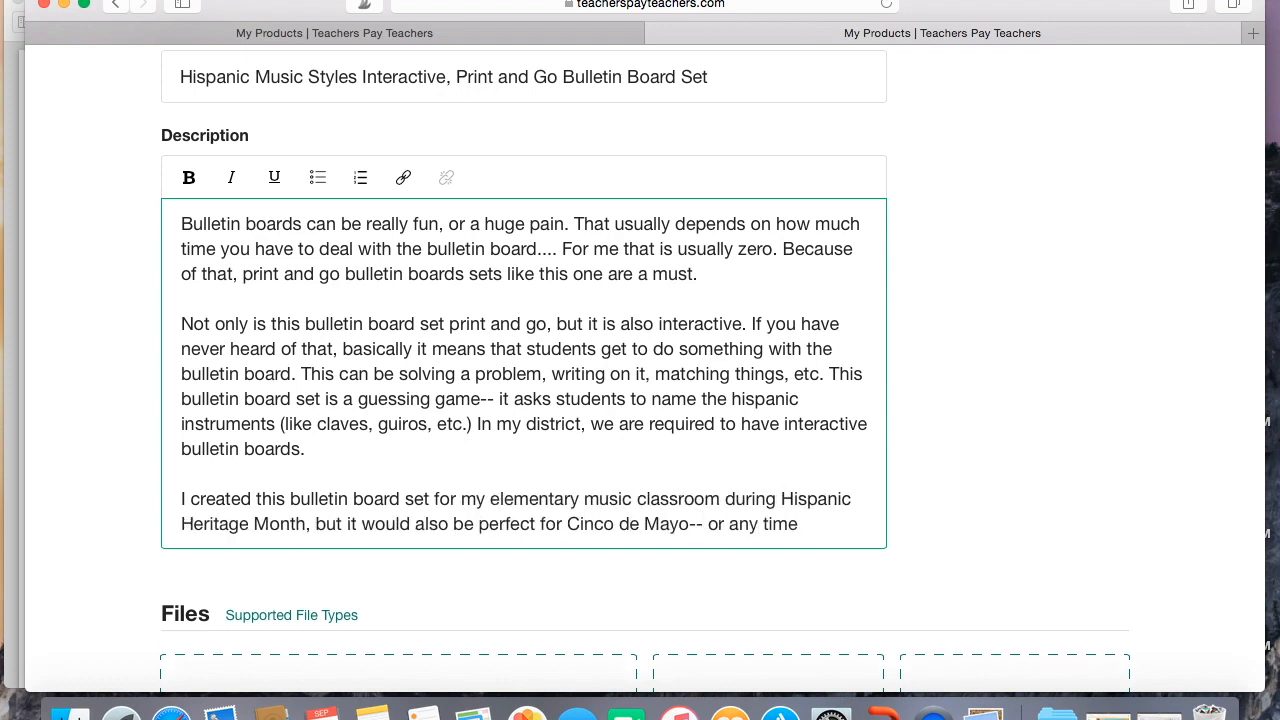
pyautogui.write(' of the te')
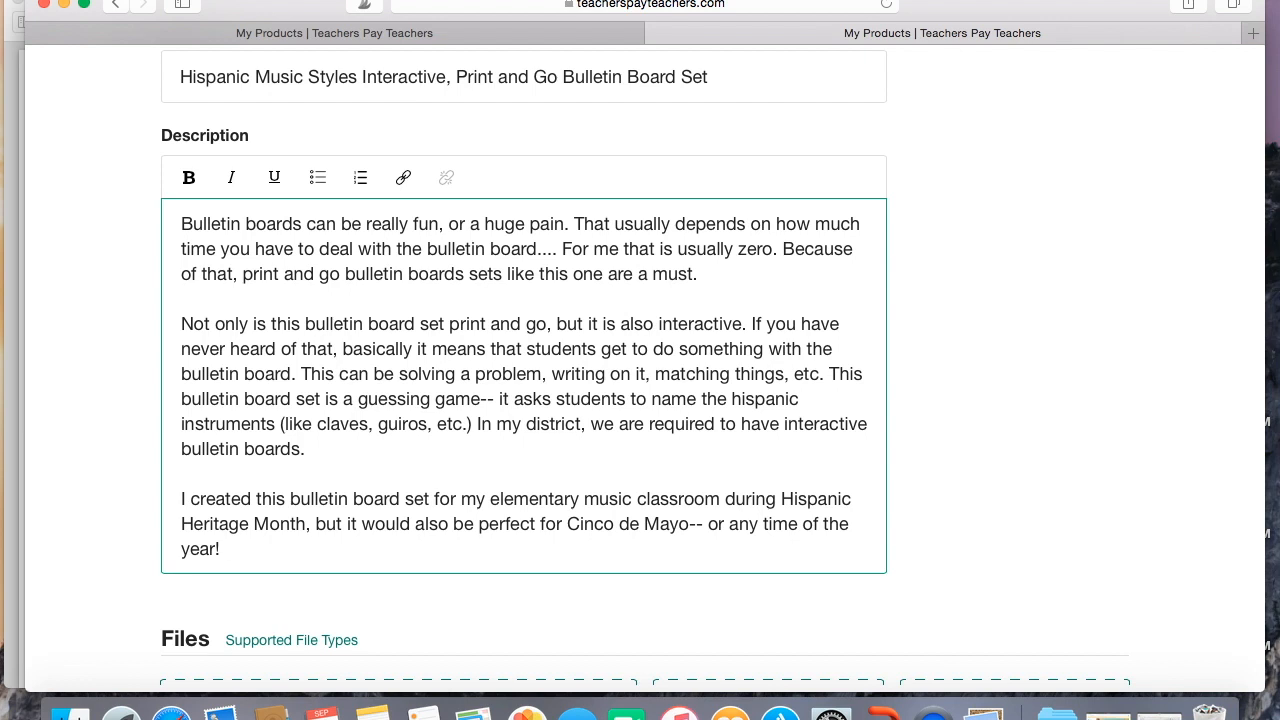
# Add that slides include hispanic music styles (salsa, mariachi, musica folklorica, and tango), a guessing game with hispanic instruments, and a few Spanish words.
pyautogui.write(' Slides include information about different styles of hispanic music (slap')
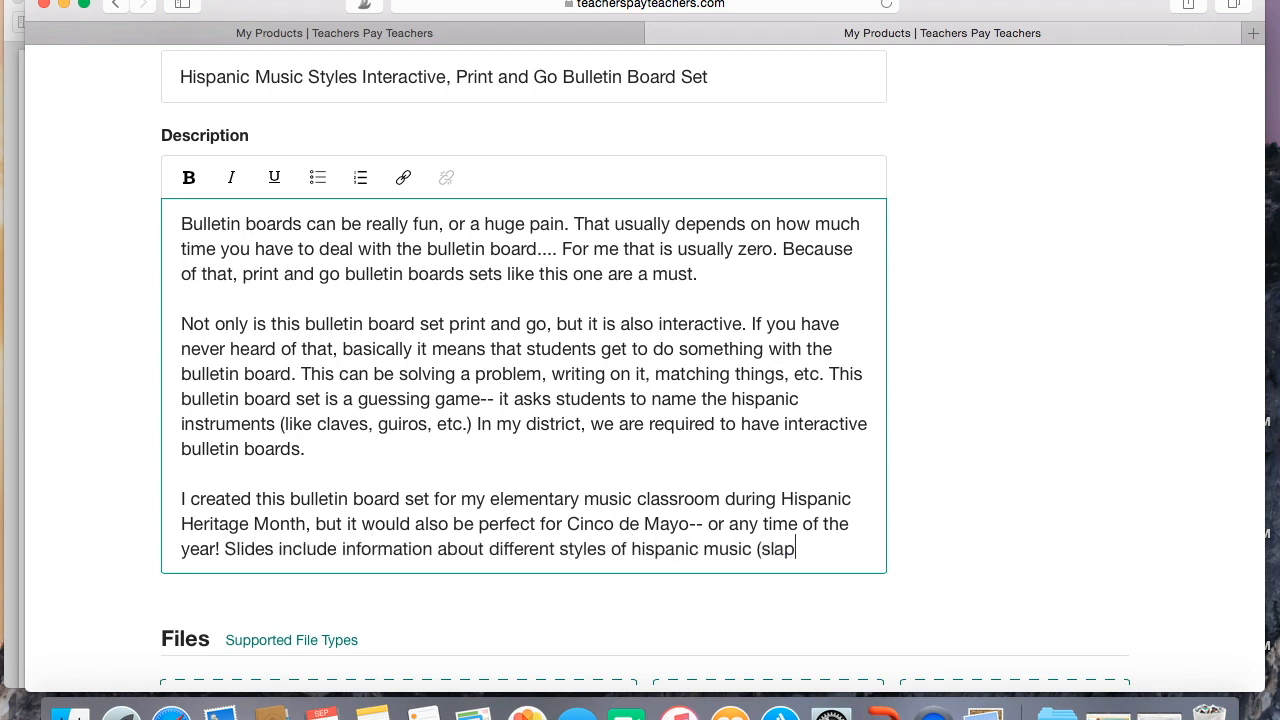
pyautogui.write(', mariachi, music folklorica,')
pyautogui.click(308, 575)
pyautogui.write('a')
pyautogui.click(426, 580)
pyautogui.write('and tango)')
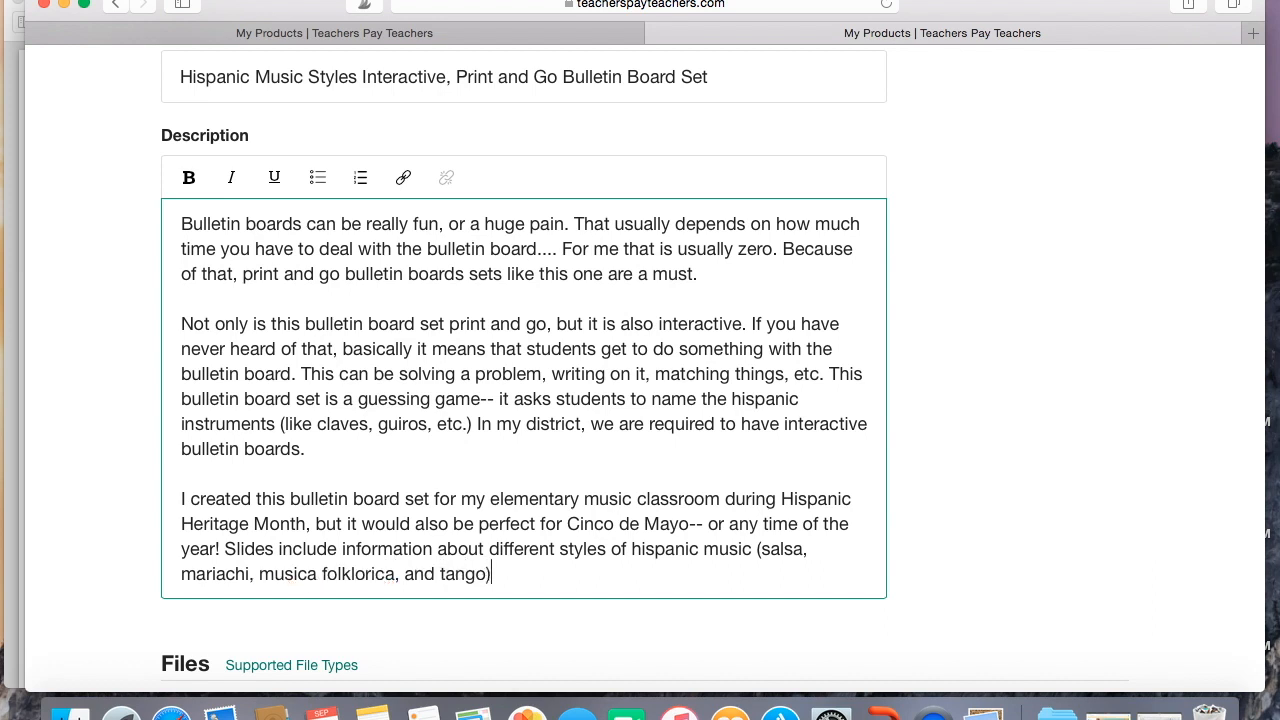
pyautogui.write(', a guessing game with hispanic instruments, and ')
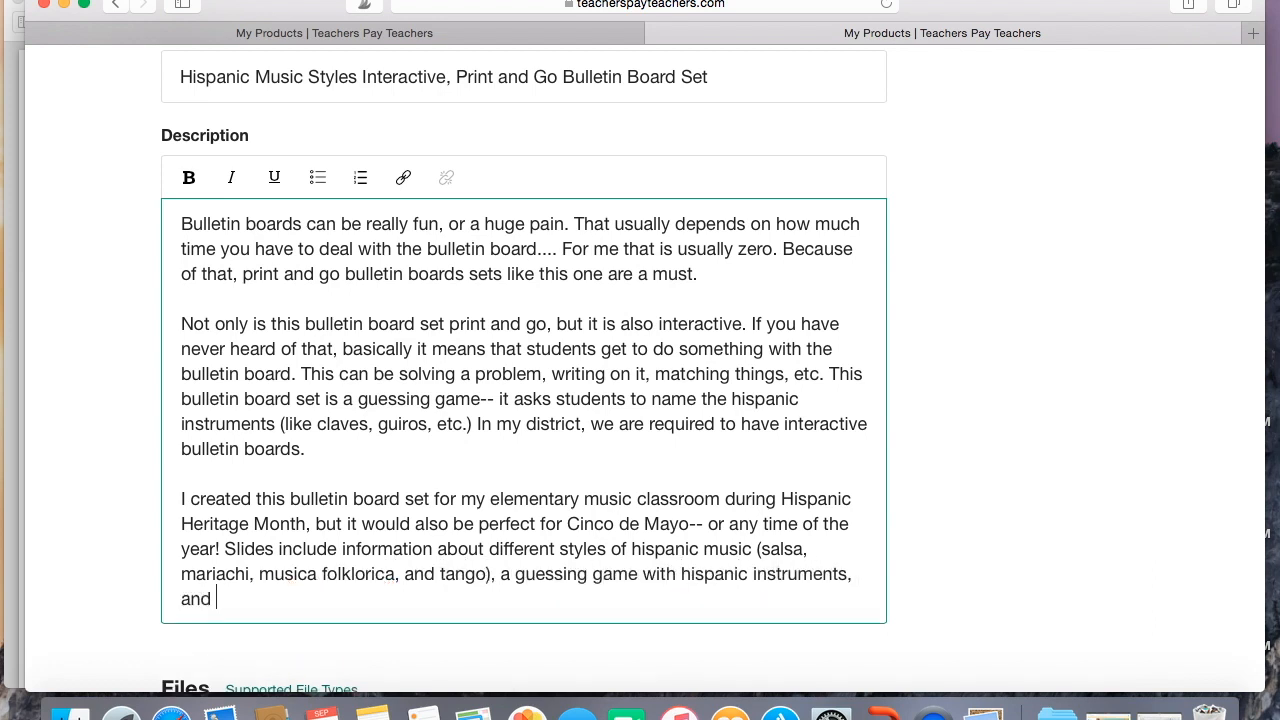
pyautogui.write('a few Spanish words.')
# Add a separate line reading "The whole bulletin board set is available in both color and black and white!".
pyautogui.press('Return')
pyautogui.press('Return')
pyautogui.write('The whole bulletin board set is')
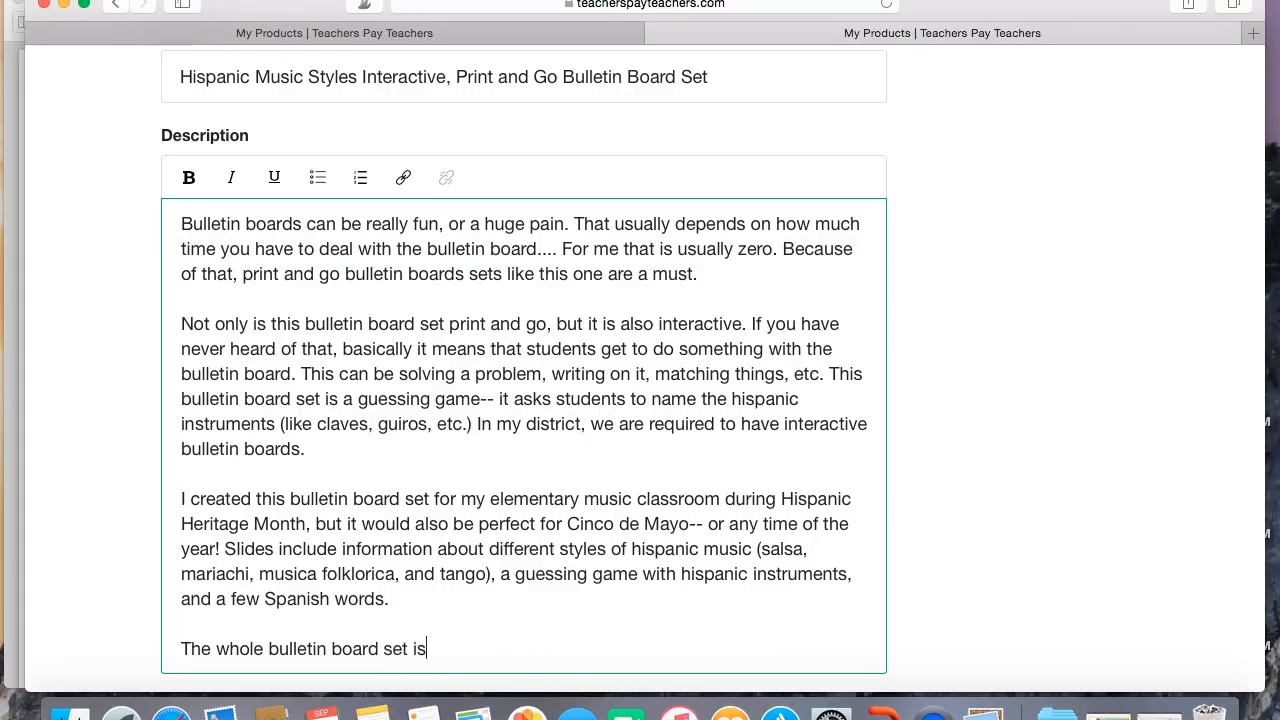
pyautogui.write(' available in both color and black and white!')
# Add an "Includes:" heading below the color and black and white line and start a bulleted list under it.
pyautogui.press('Return')
pyautogui.press('Return')
pyautogui.write('Includes:')
pyautogui.press('Return')
pyautogui.scroll(-2, 326, 151)
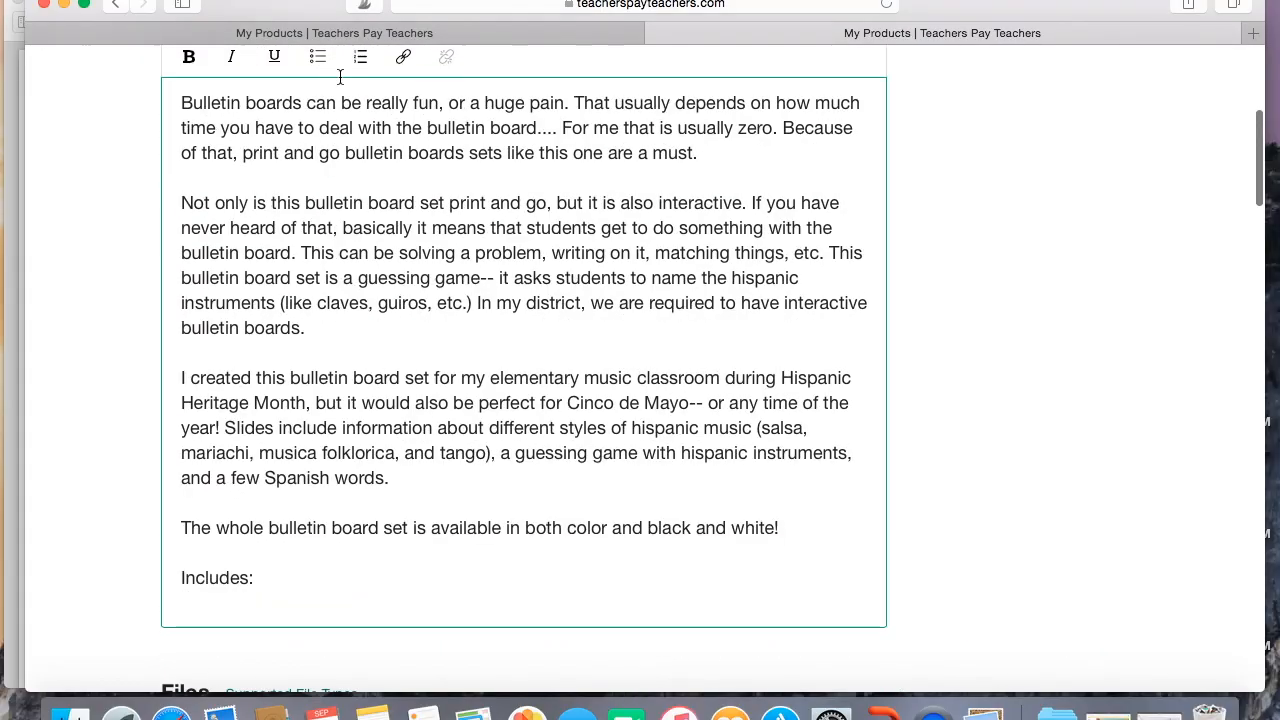
pyautogui.click(318, 58)
pyautogui.scroll(-2, 351, 322)
# Check the bulletin board PDF's pages and list "26 Slides about Hispanic music, instruments, and Spanish words", "Title" and "Everything in black and white!" as bullets.
pyautogui.click(985, 712)
pyautogui.scroll(-10, 618, 528)
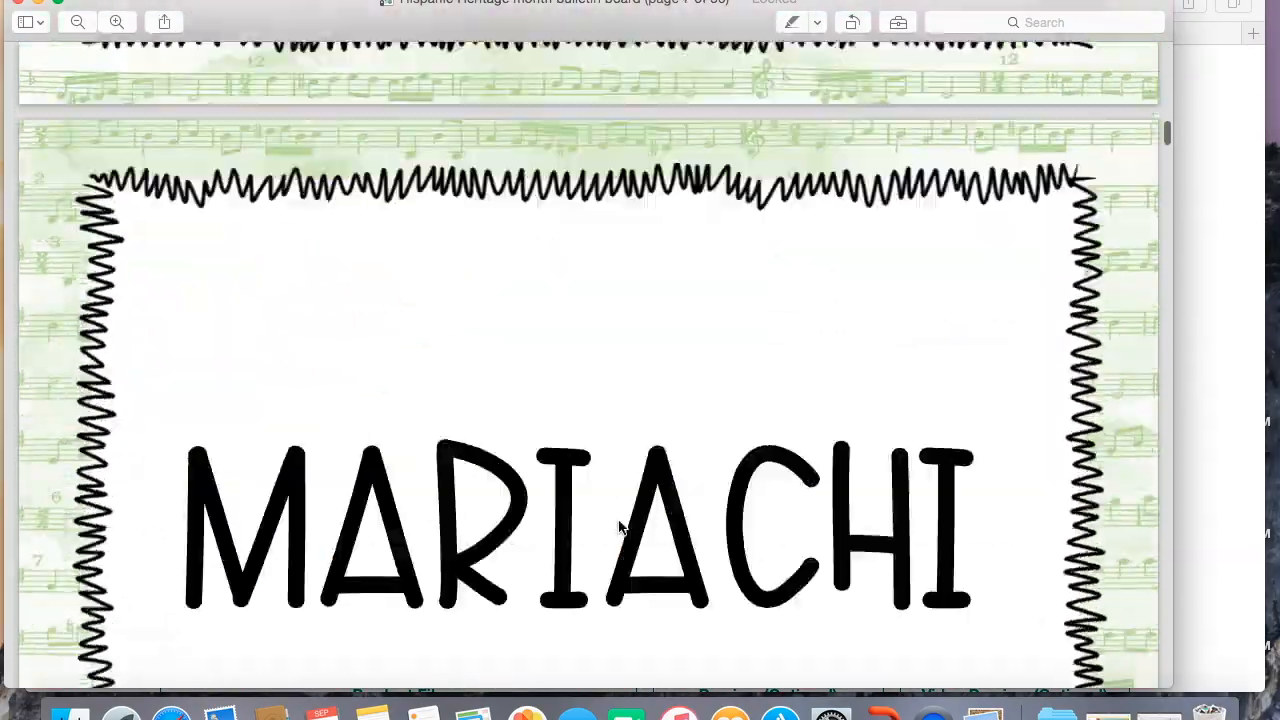
pyautogui.scroll(-10, 618, 524)
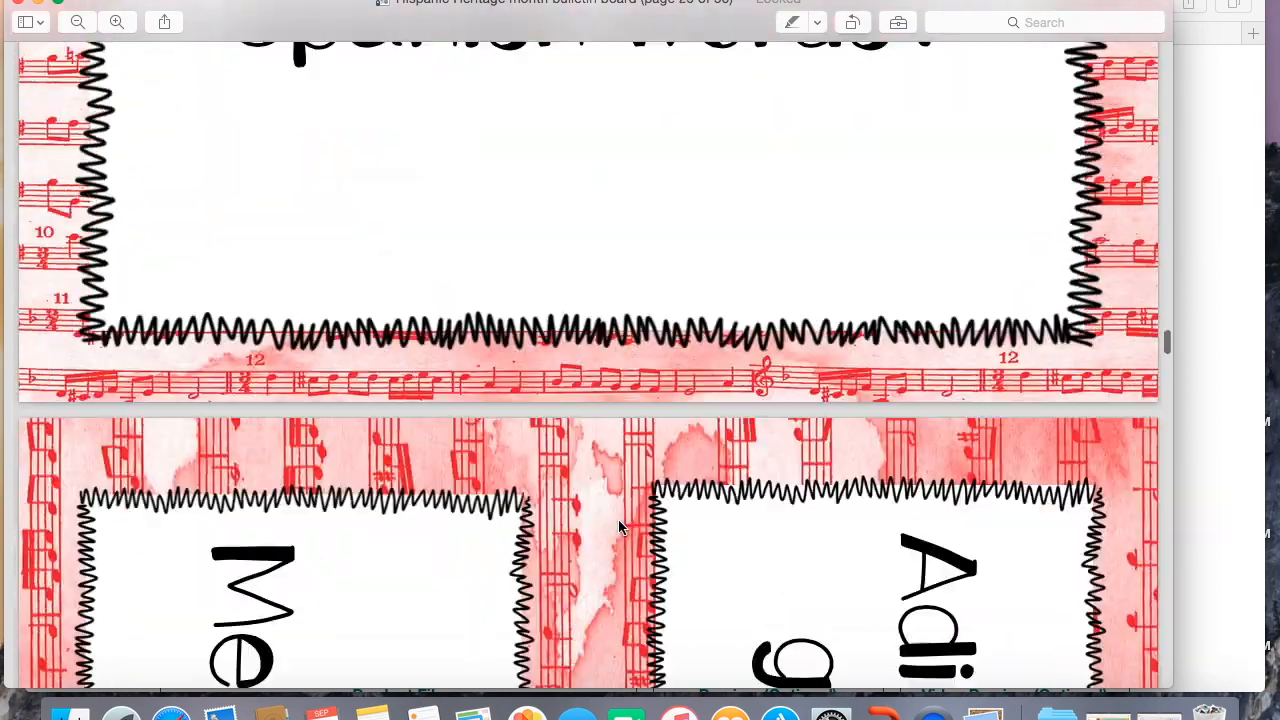
pyautogui.press('super+Tab')
pyautogui.write('26 Slides about Hispanic music, ')
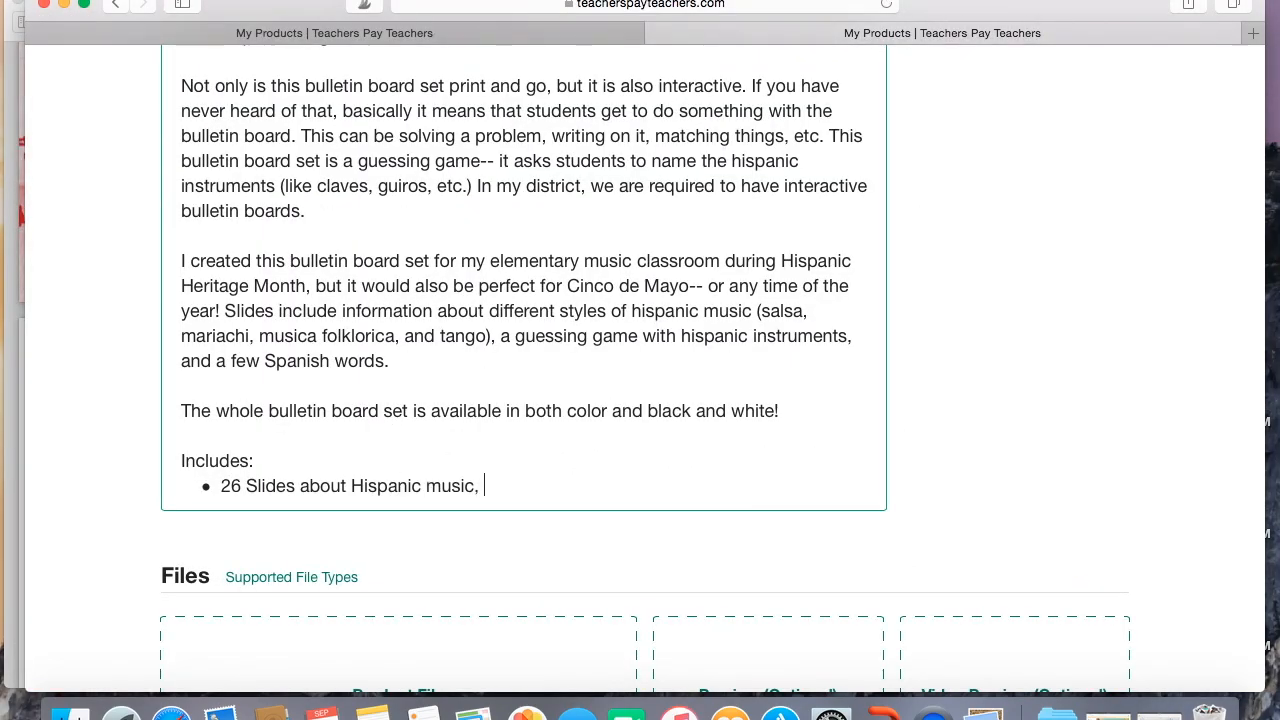
pyautogui.write('instruments, and Spanish words')
pyautogui.press('Return')
pyautogui.write('Title')
pyautogui.press('Return')
pyautogui.write('Everything in black and white!')
pyautogui.press('Return')
pyautogui.press('Return')
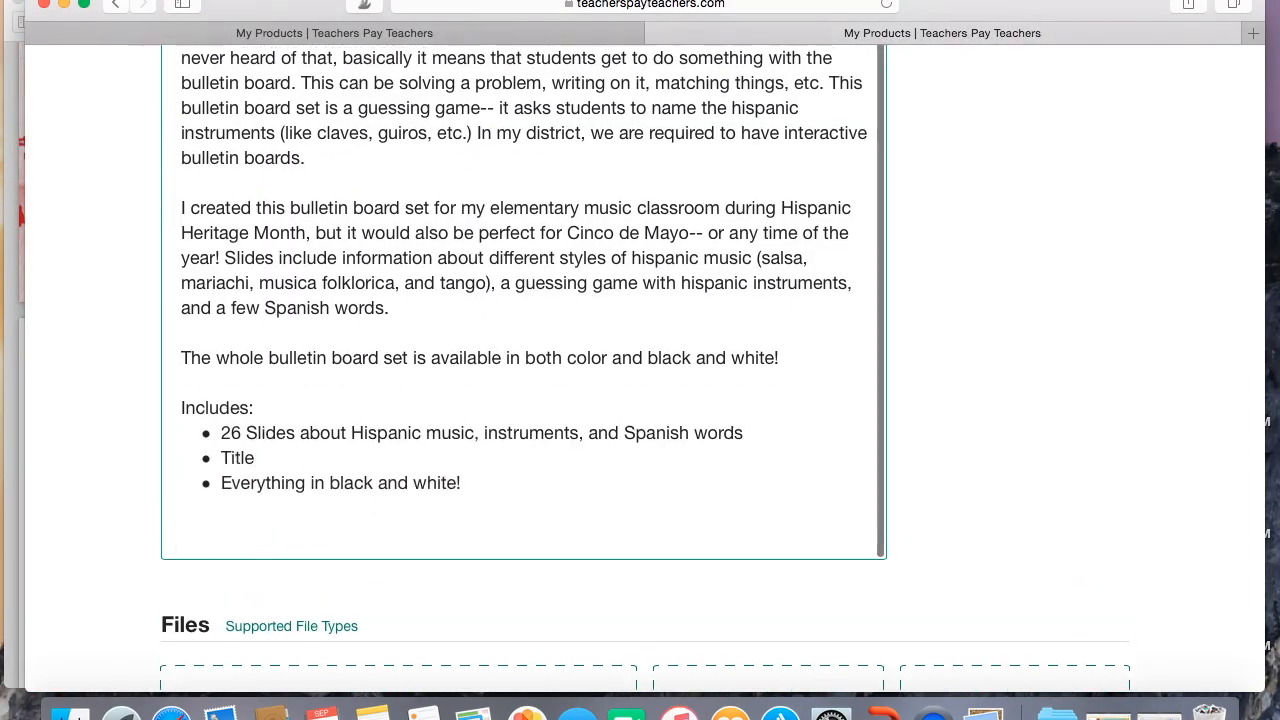
# Open the Arre Mi Burrito listing for editing from the product list and review the related-product and social links closing its description.
pyautogui.click(600, 33)
pyautogui.scroll(-20, 621, 384)
pyautogui.scroll(-15, 621, 384)
pyautogui.click(1054, 389)
pyautogui.scroll(-20, 706, 434)
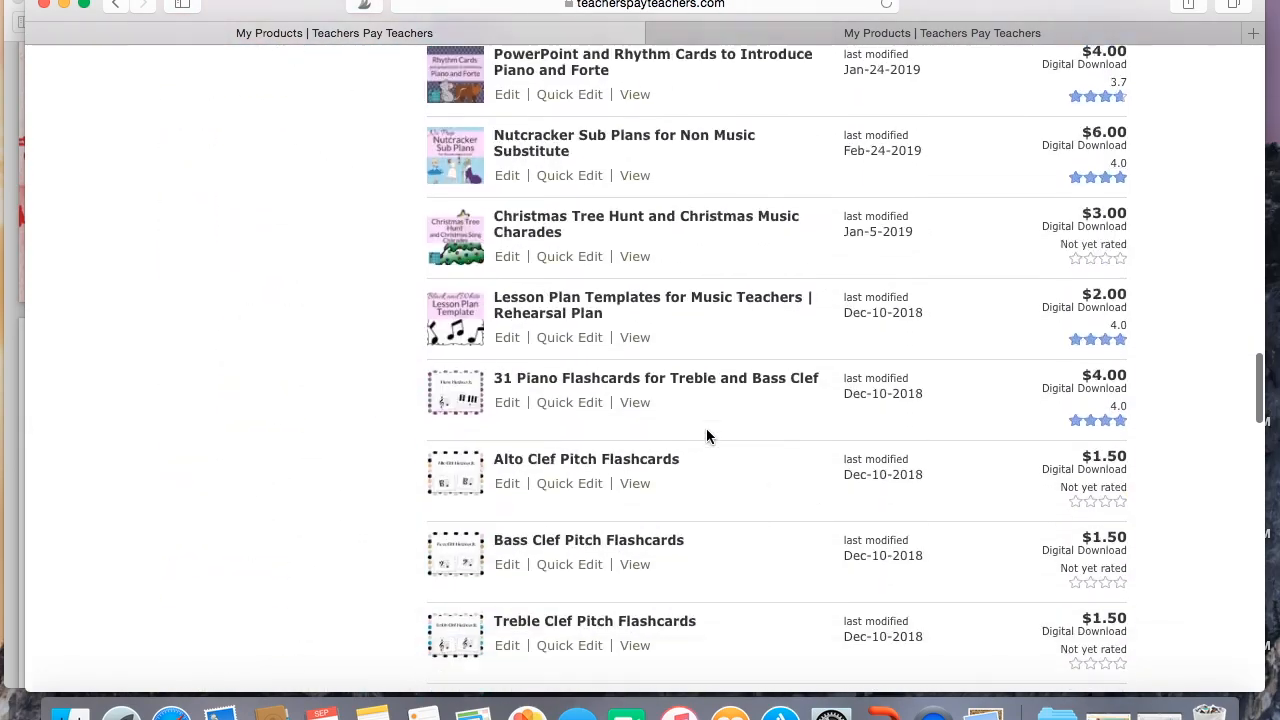
pyautogui.scroll(-6, 706, 436)
pyautogui.click(508, 246)
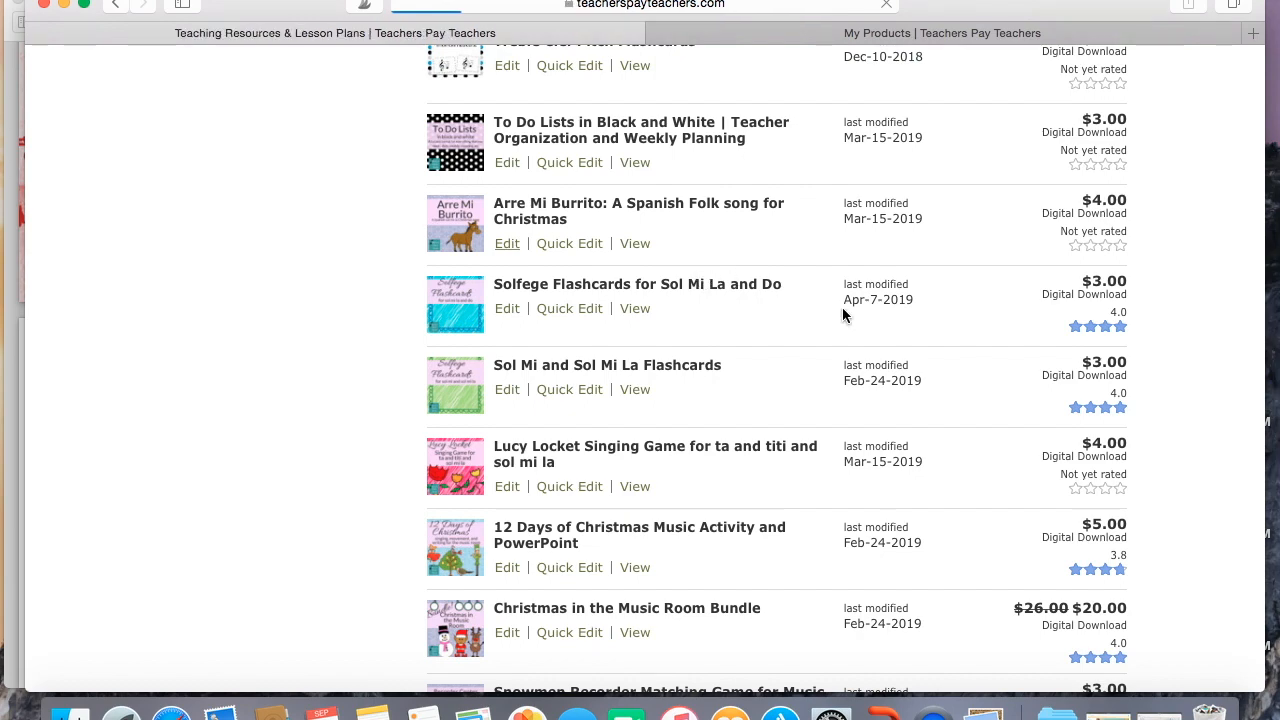
pyautogui.scroll(-5, 842, 314)
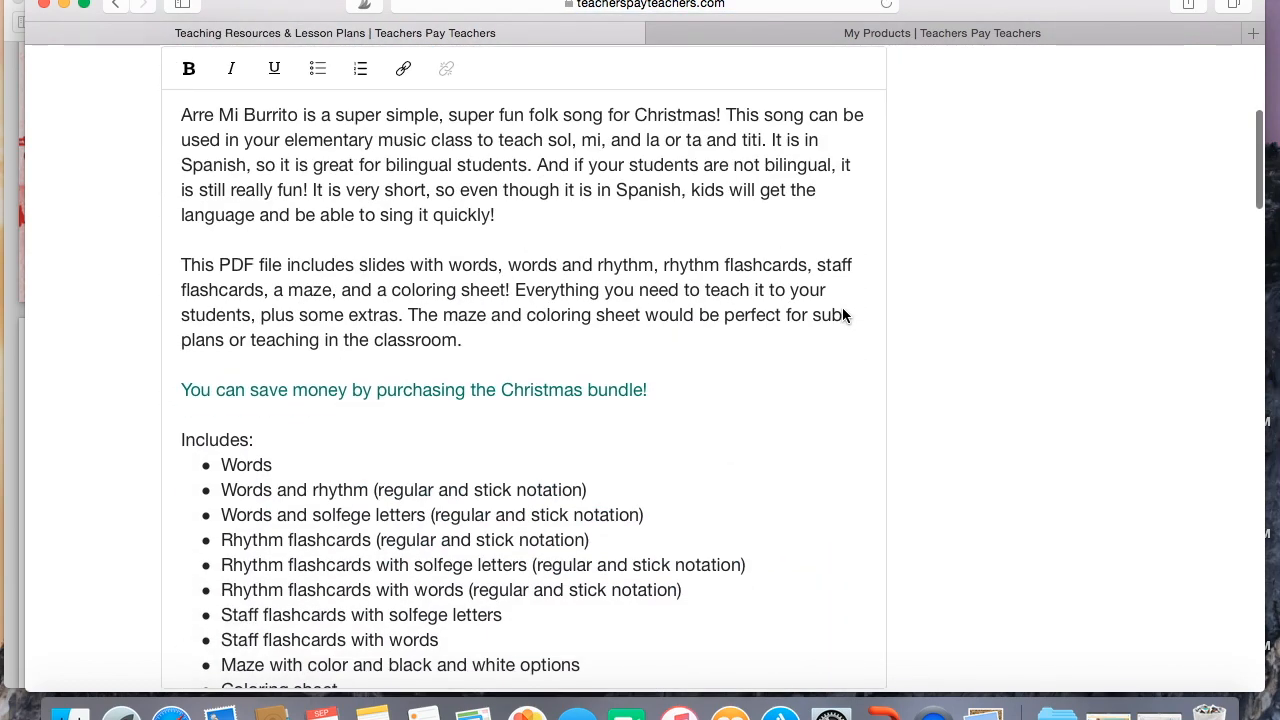
pyautogui.scroll(-10, 618, 372)
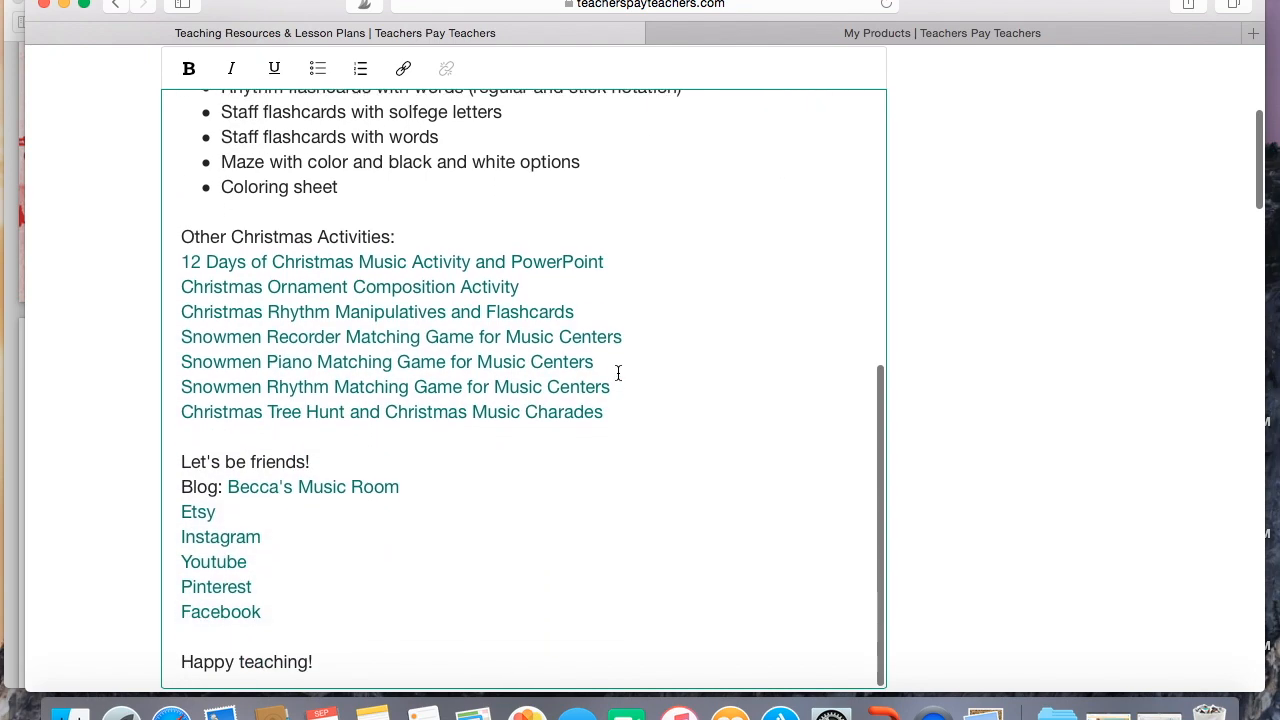
pyautogui.scroll(-2, 618, 372)
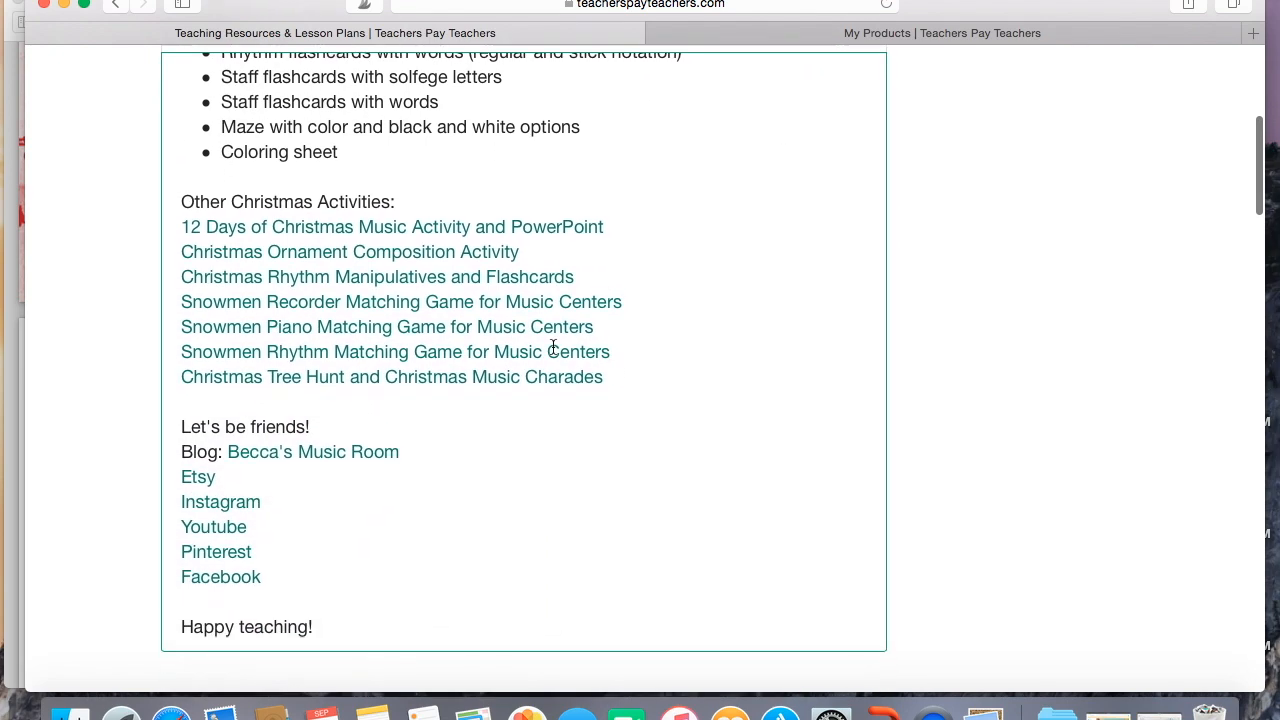
# Return to the product list and open the Music Lesson: Bate Bate Chocolate listing for editing.
pyautogui.click(115, 4)
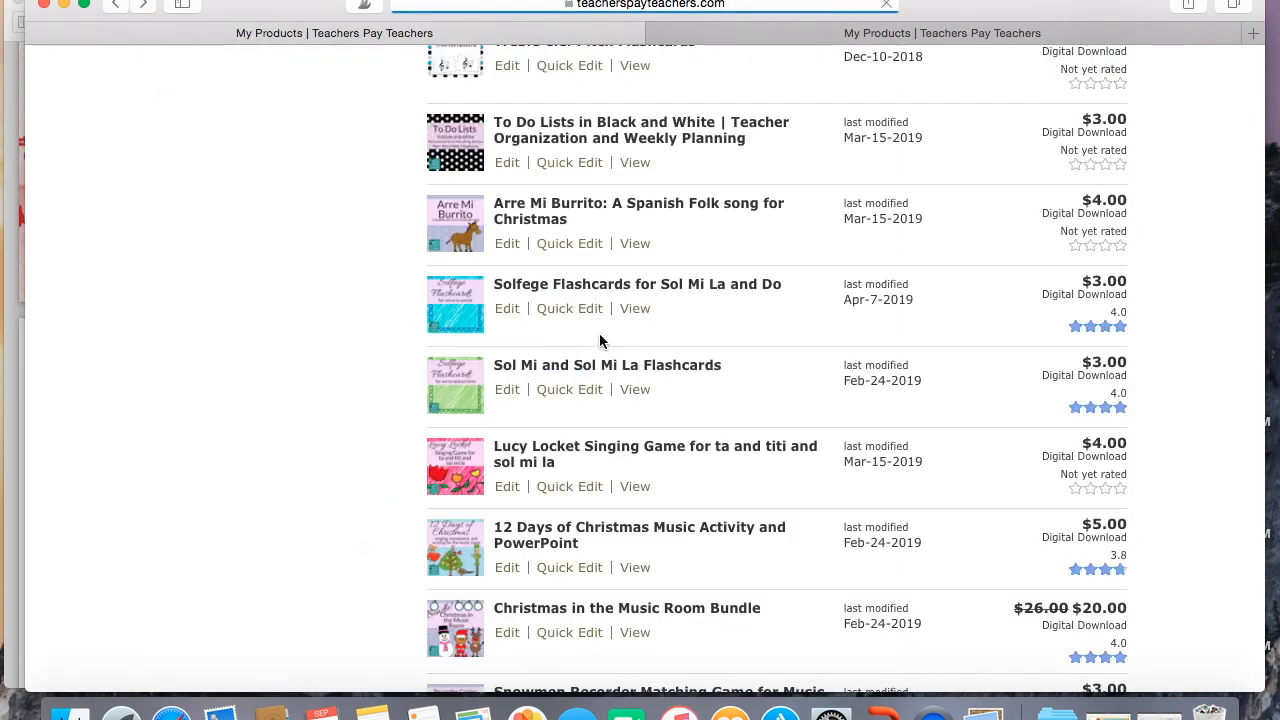
pyautogui.scroll(-8, 747, 430)
pyautogui.scroll(-7, 748, 426)
pyautogui.scroll(-3, 748, 426)
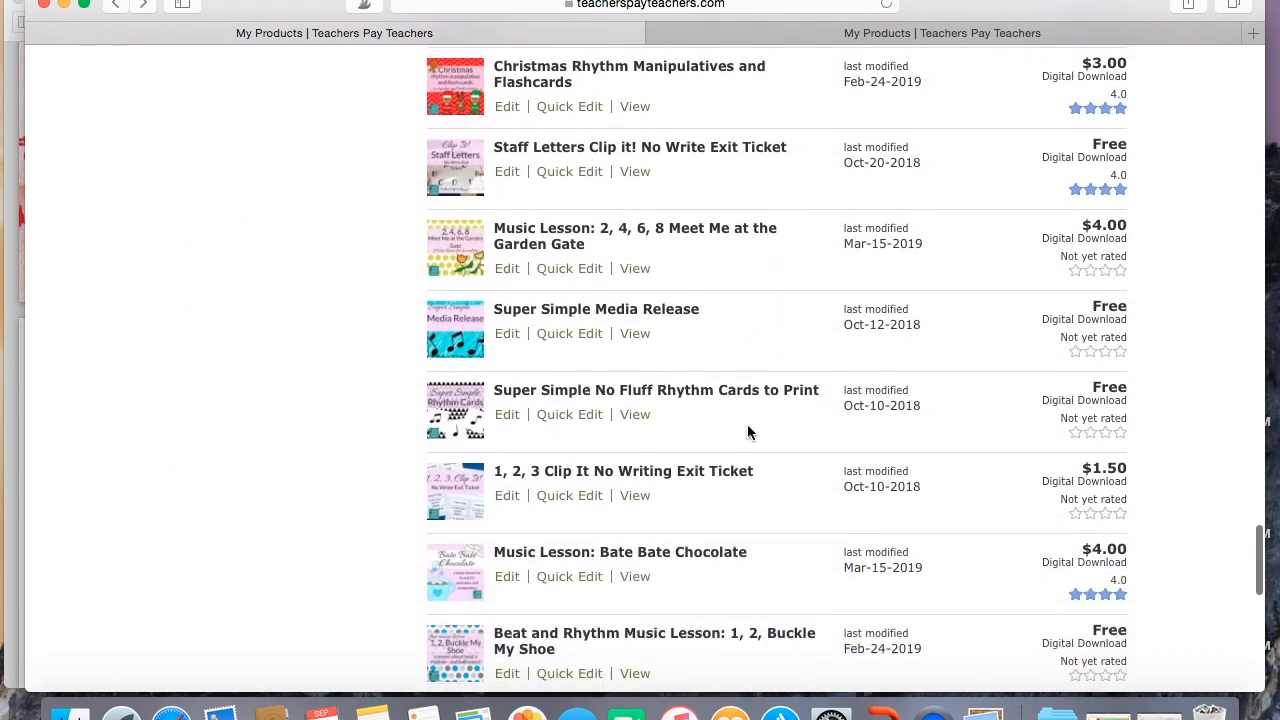
pyautogui.scroll(-4, 748, 432)
pyautogui.scroll(-4, 748, 432)
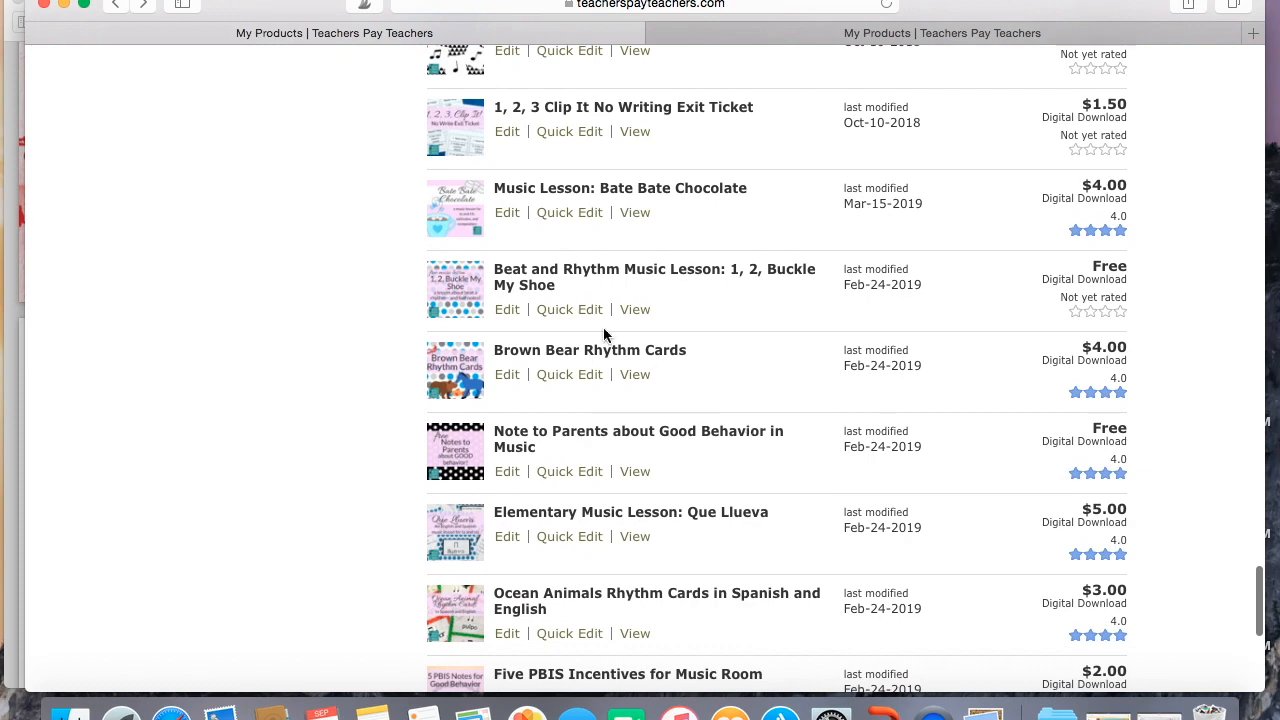
pyautogui.click(507, 214)
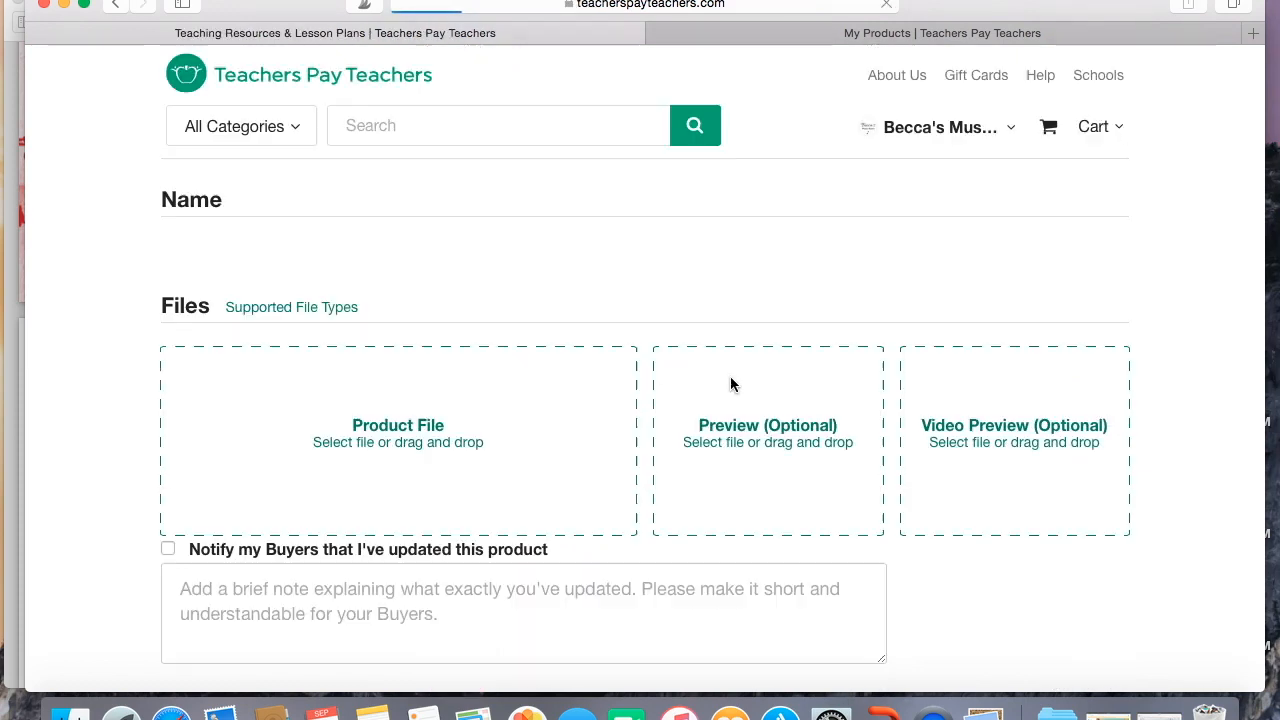
# Copy the Bate Bate Chocolate description from "You may also like:" through "Happy teaching!" and paste it at the end of the new product's description.
pyautogui.scroll(-10, 730, 384)
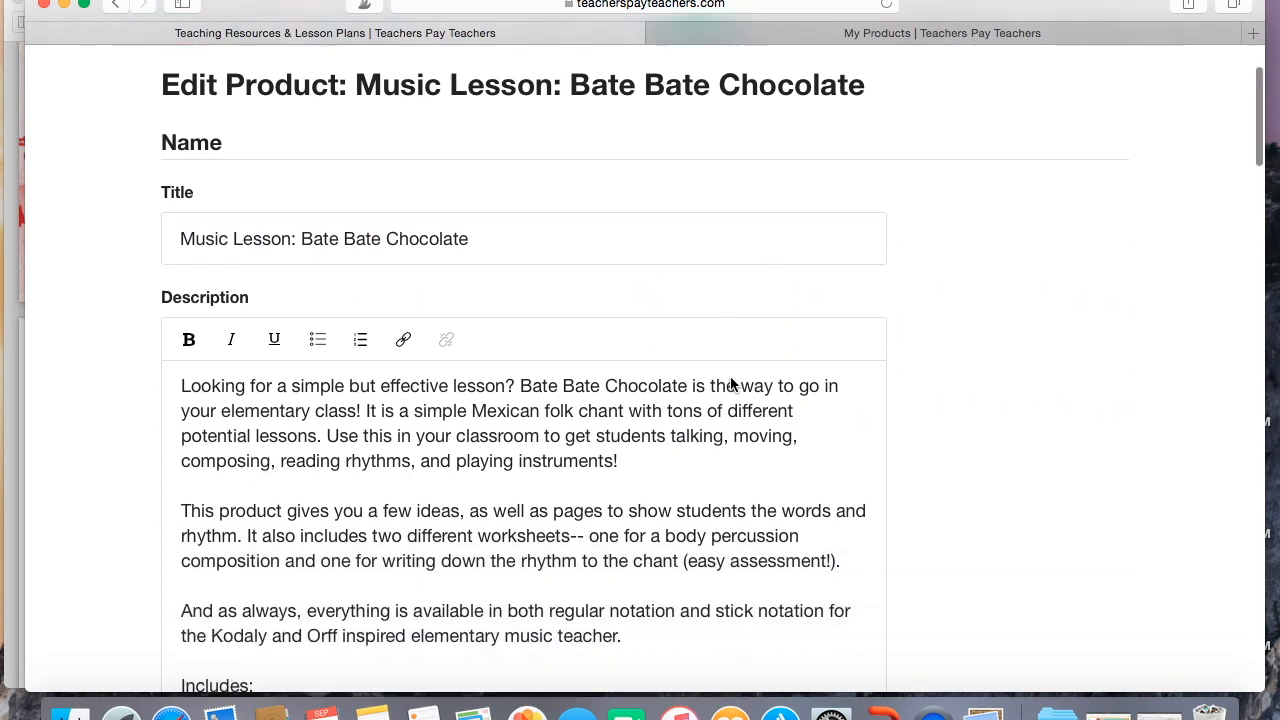
pyautogui.scroll(-4, 731, 380)
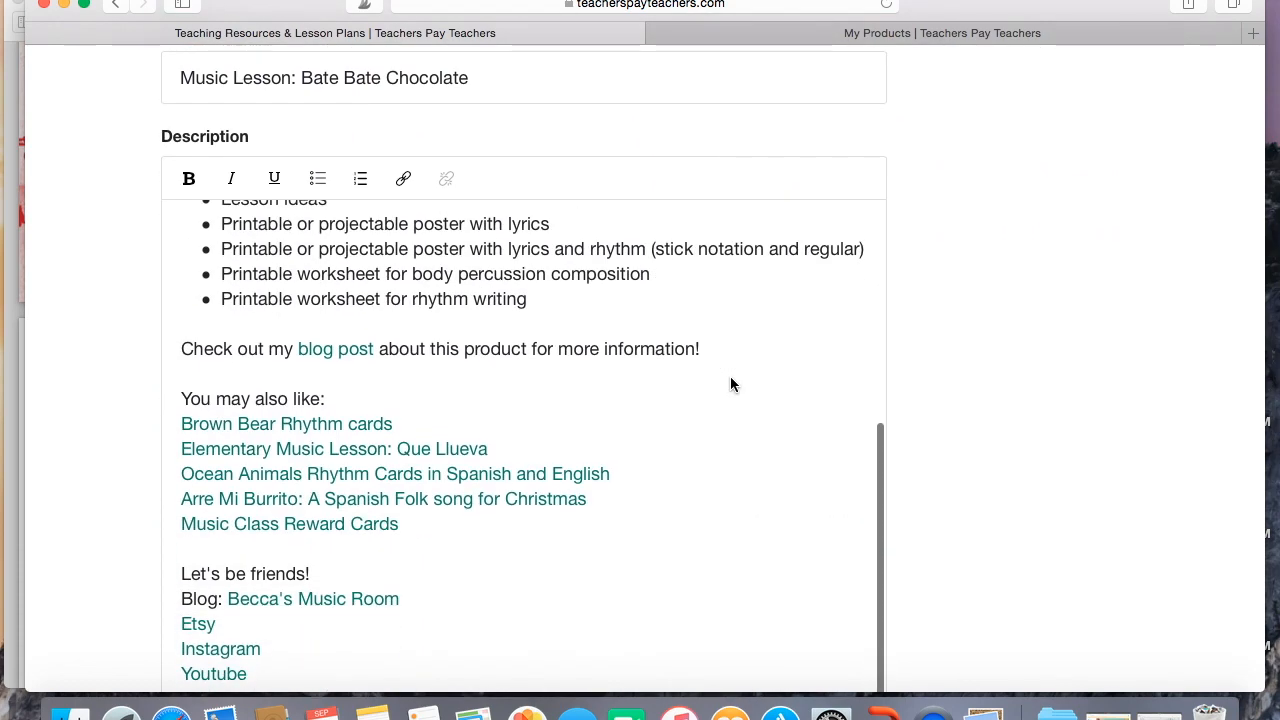
pyautogui.scroll(-3, 730, 385)
pyautogui.click(730, 385)
pyautogui.moveTo(344, 657); pyautogui.dragTo(173, 276)
pyautogui.press('cmd+c')
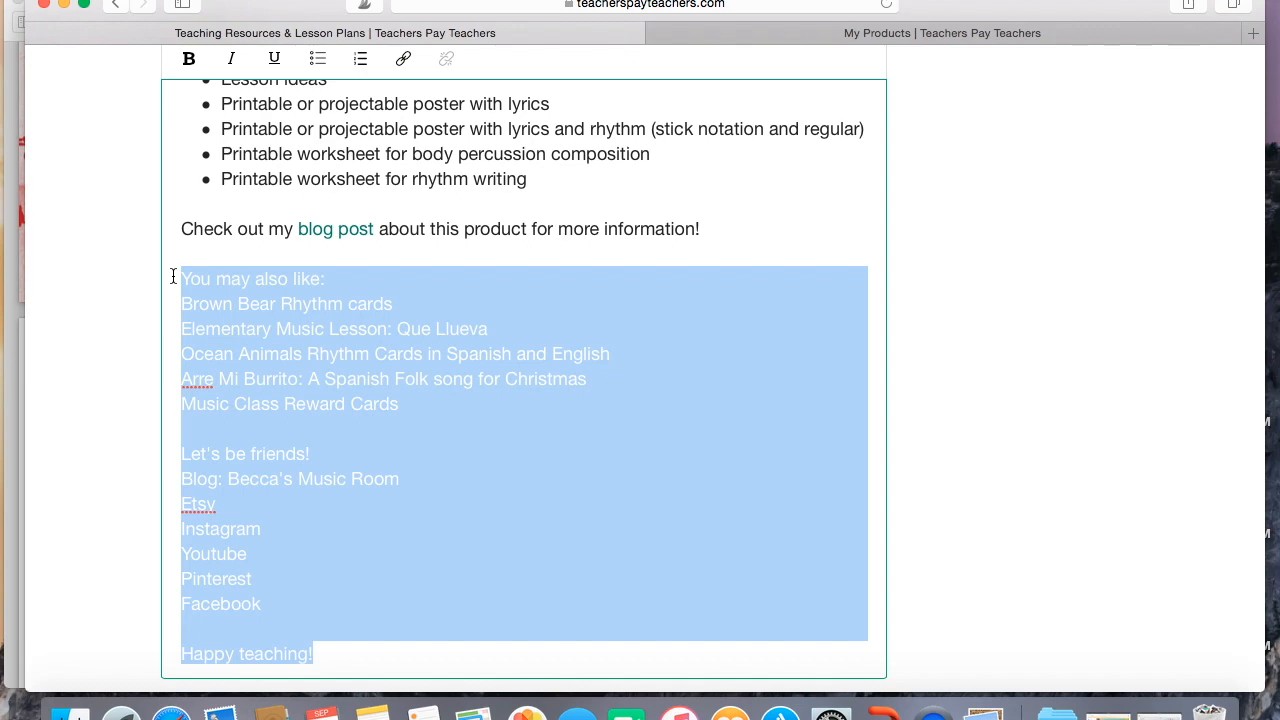
pyautogui.click(816, 37)
pyautogui.press('cmd+v')
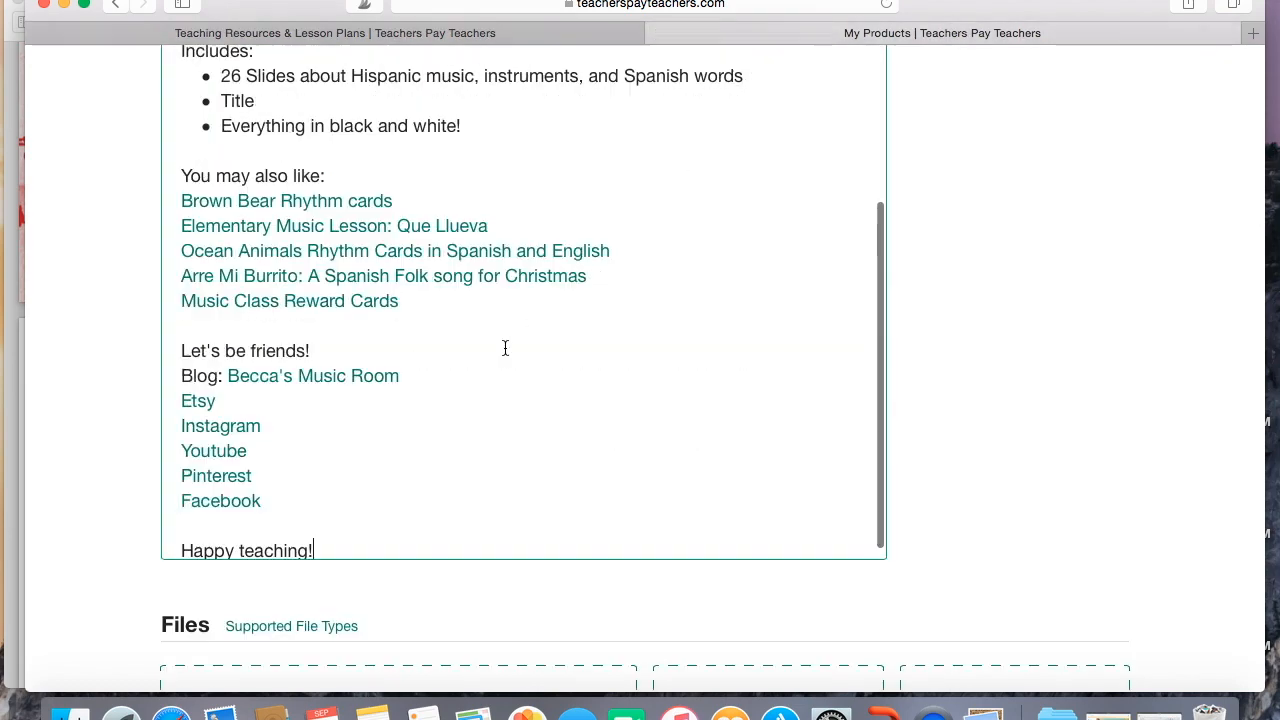
# Remove the Music Class Reward Cards and Brown Bear Rhythm cards links from the "You may also like:" list.
pyautogui.moveTo(445, 309); pyautogui.dragTo(170, 304)
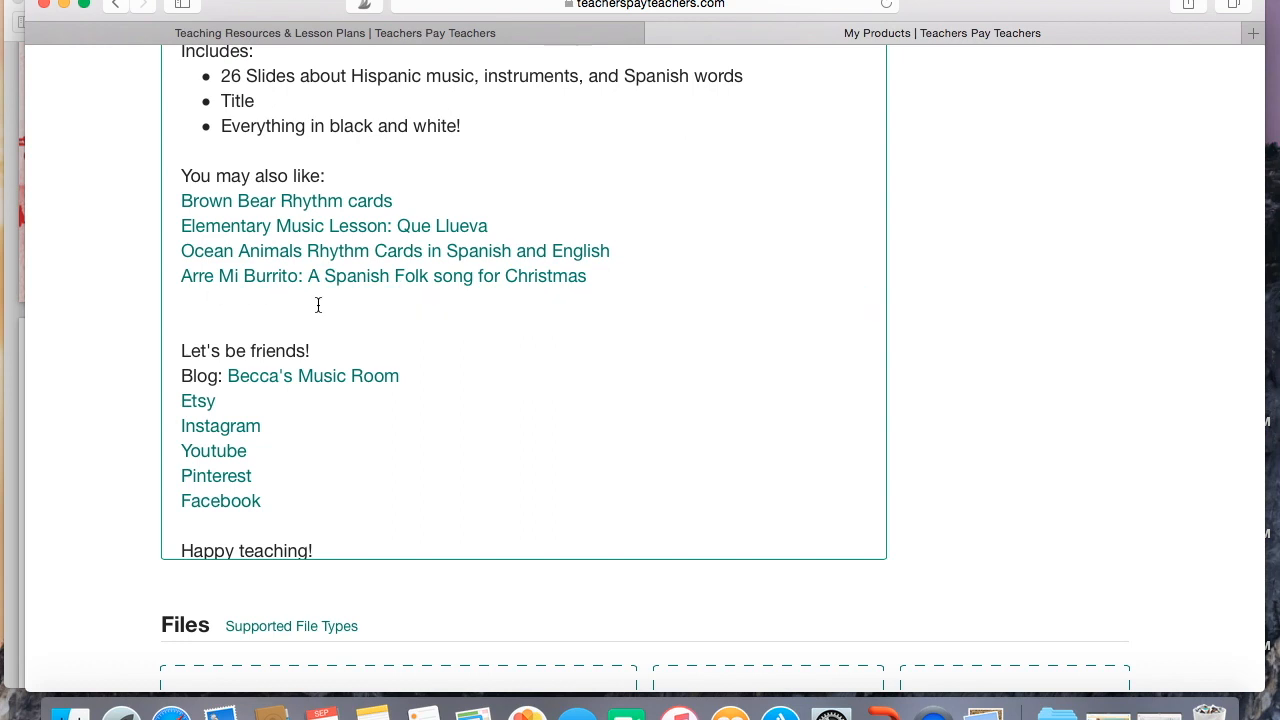
pyautogui.click(318, 305)
pyautogui.press('BackSpace')
pyautogui.moveTo(405, 209); pyautogui.dragTo(174, 210)
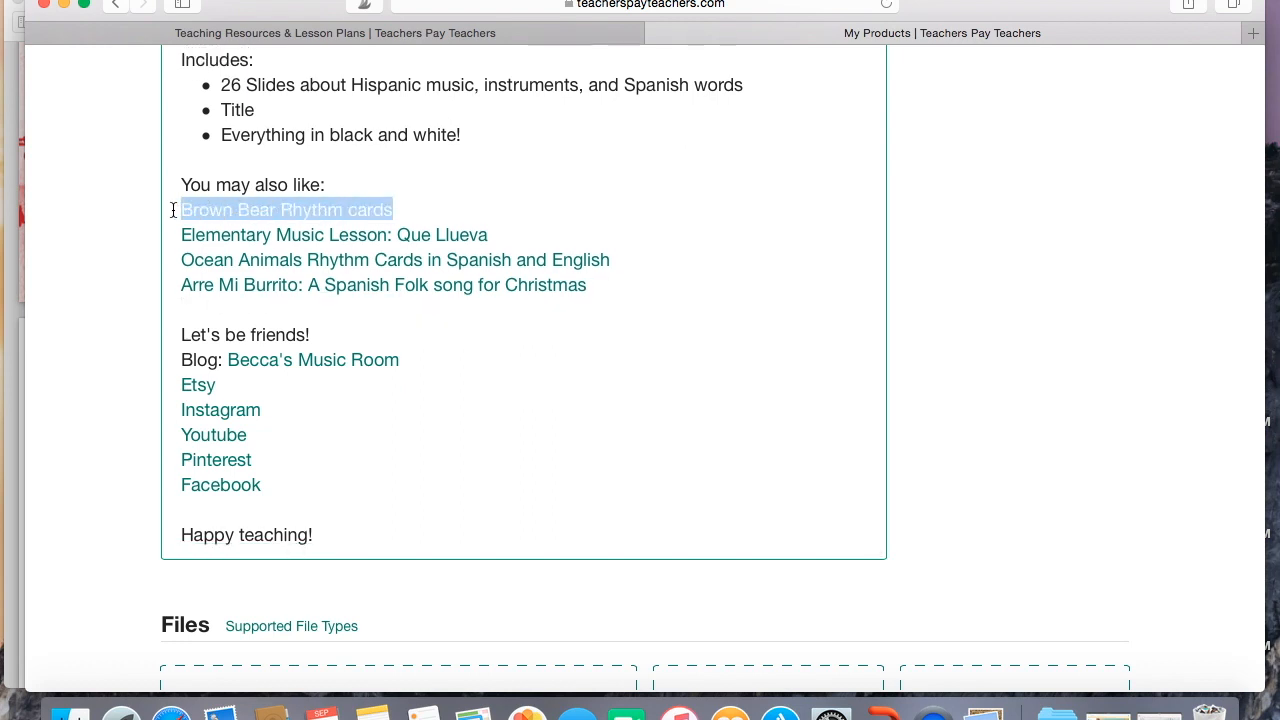
pyautogui.press('BackSpace')
pyautogui.press('super+z')
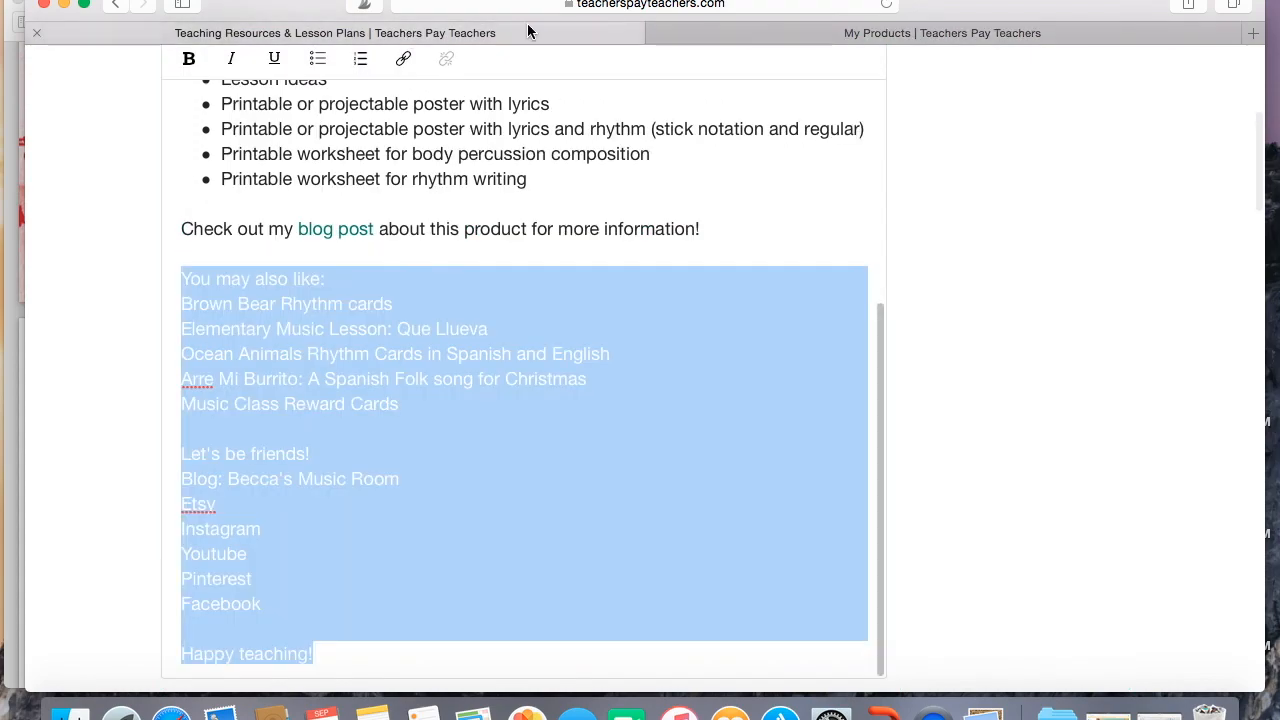
# Copy the Bate Bate Chocolate product page's address and enter "Bate Bate Chocolate Music Lesson" as the first item under "You may also like:".
pyautogui.scroll(-20, 93, 333)
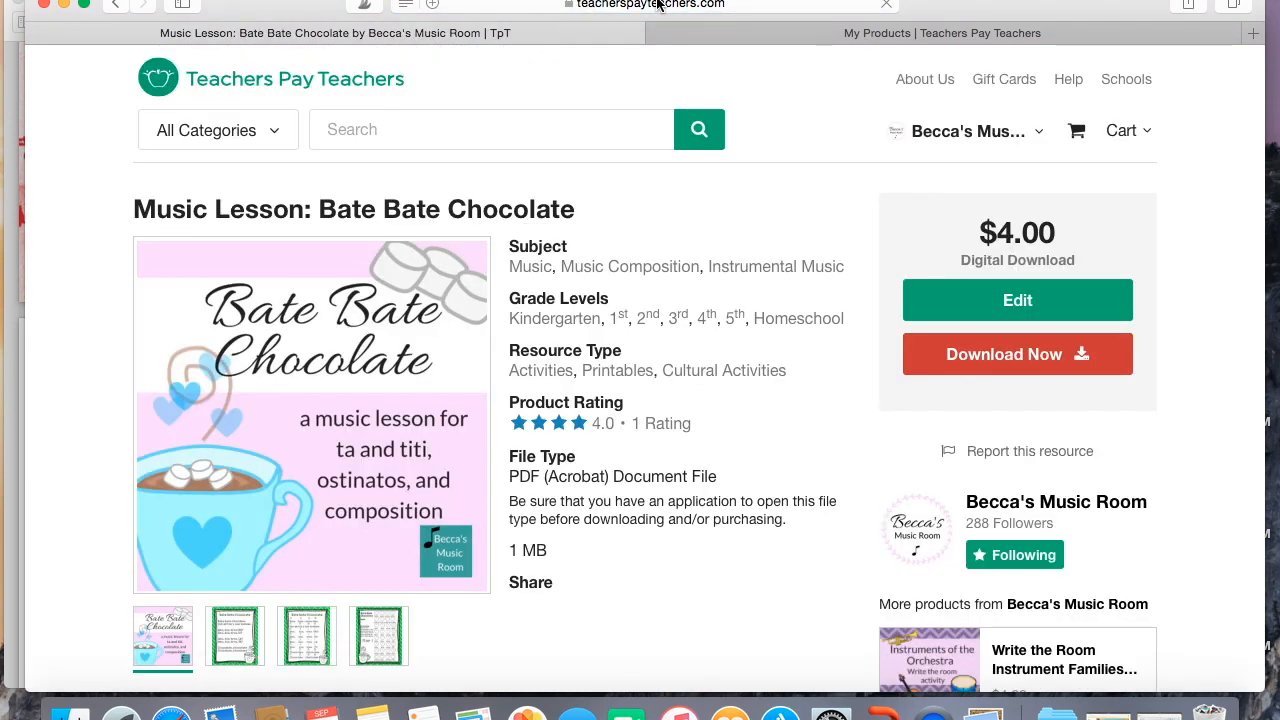
pyautogui.click(657, 5)
pyautogui.click(938, 33)
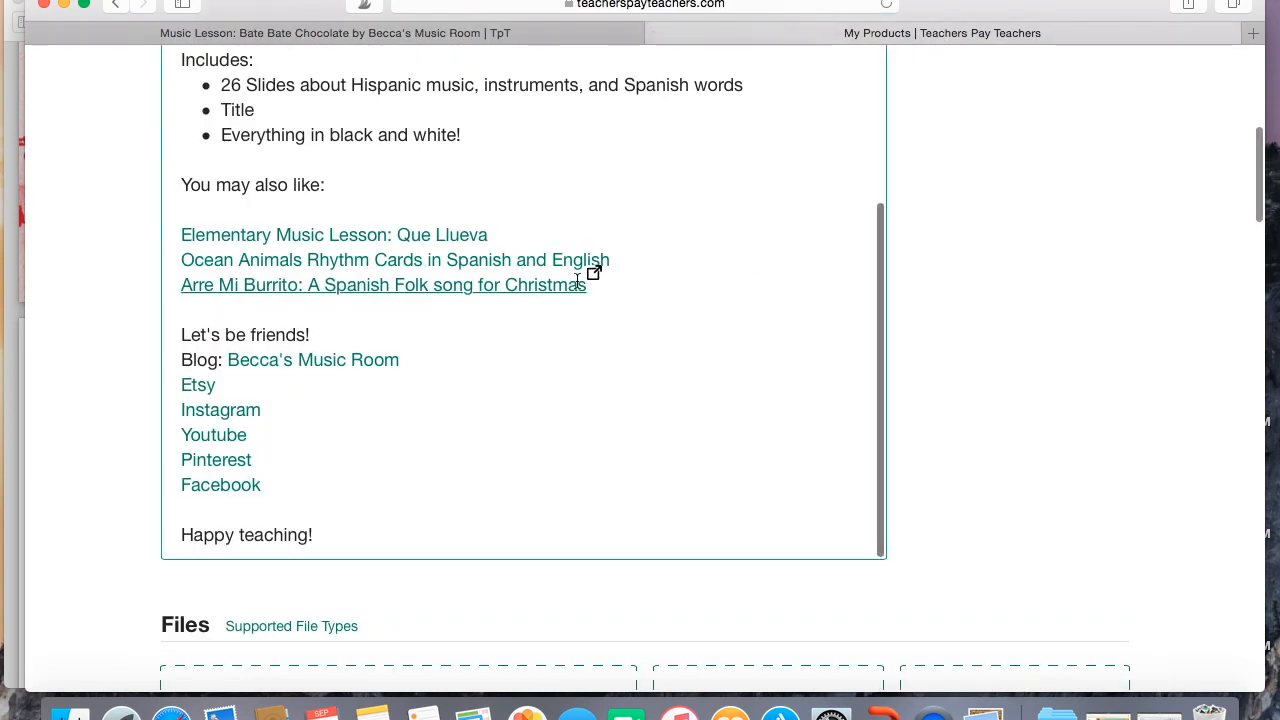
pyautogui.write('Bate Bate Chocolate Music Lesson')
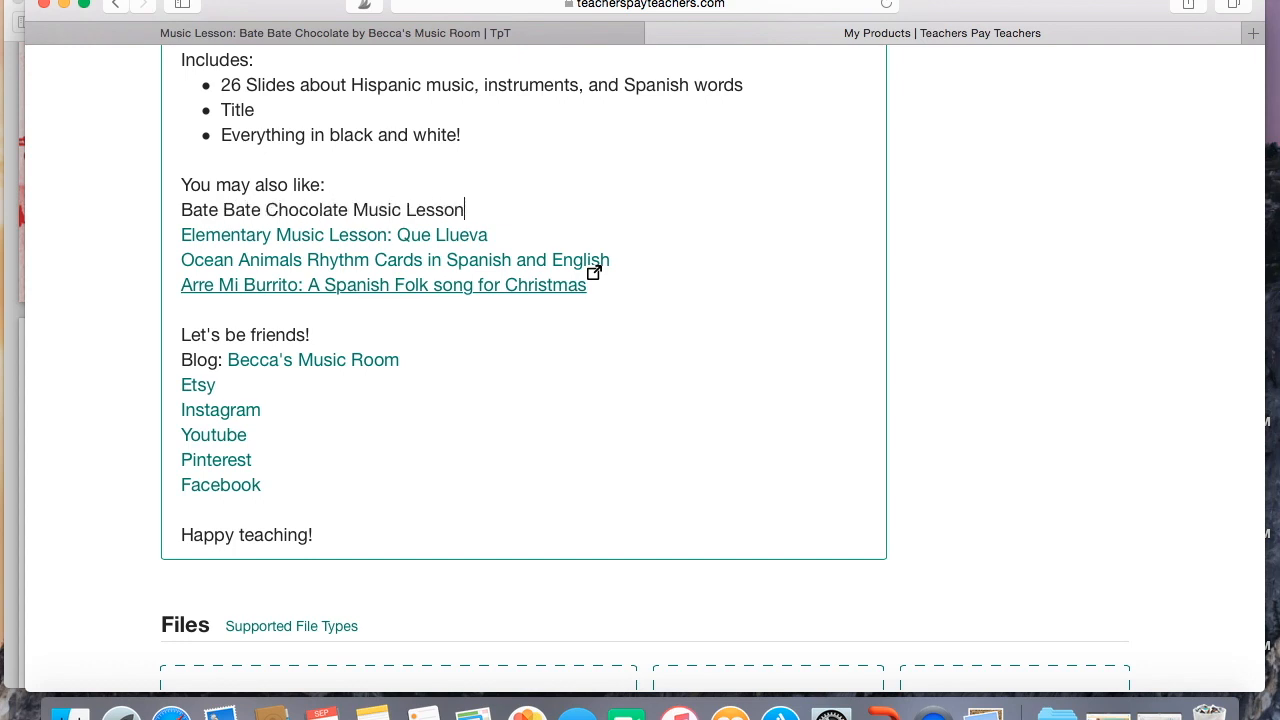
# Link the "Bate Bate Chocolate Music Lesson" text in the description to the copied product address.
pyautogui.moveTo(483, 207); pyautogui.dragTo(178, 211)
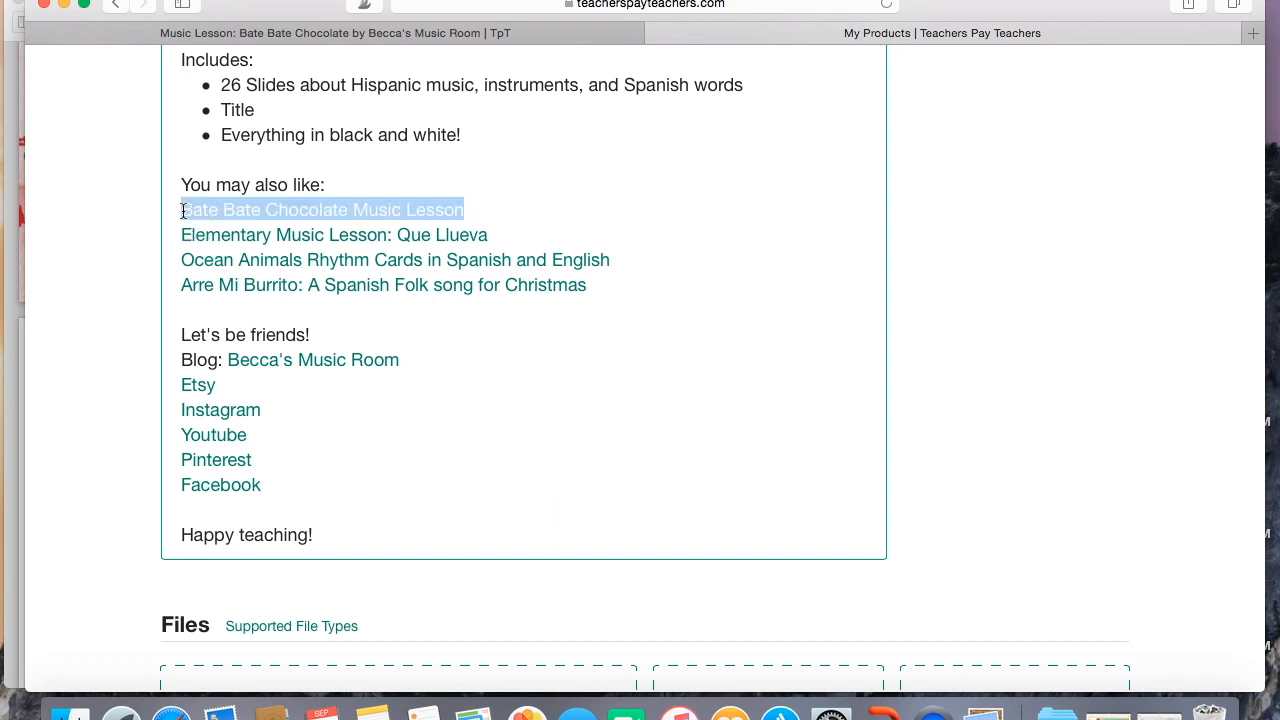
pyautogui.scroll(5, 133, 163)
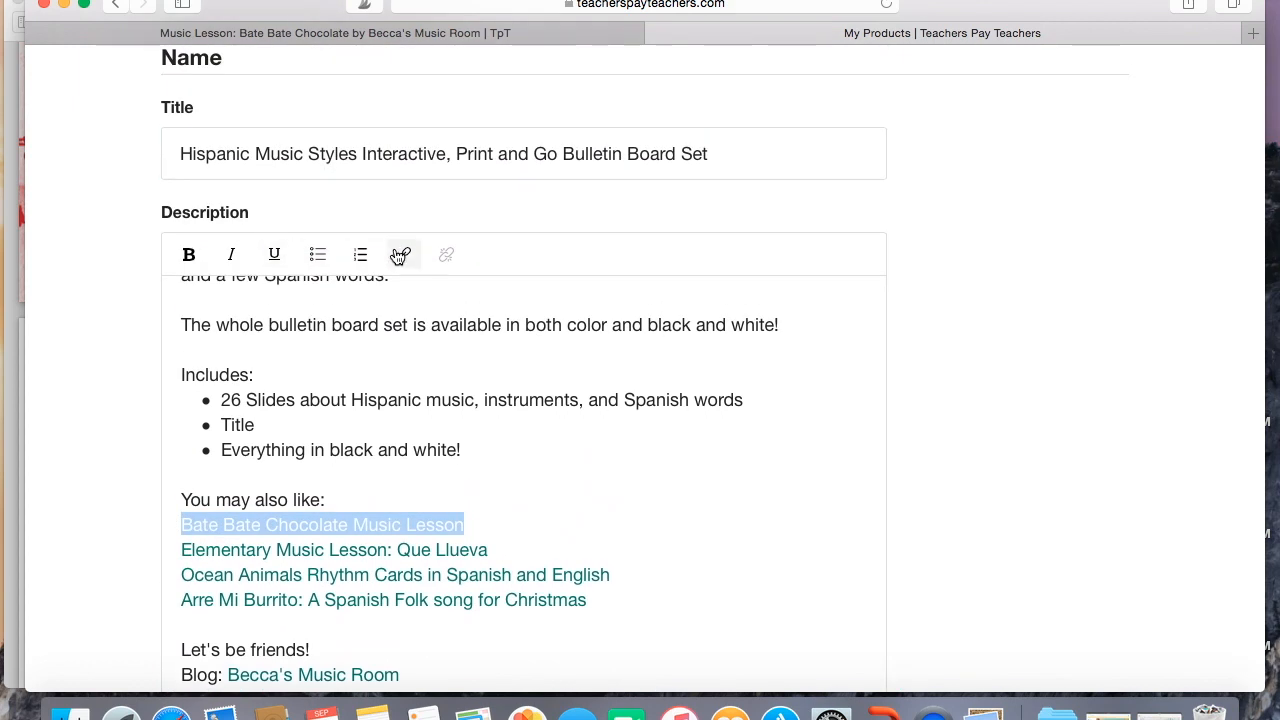
pyautogui.click(402, 255)
pyautogui.click(428, 396)
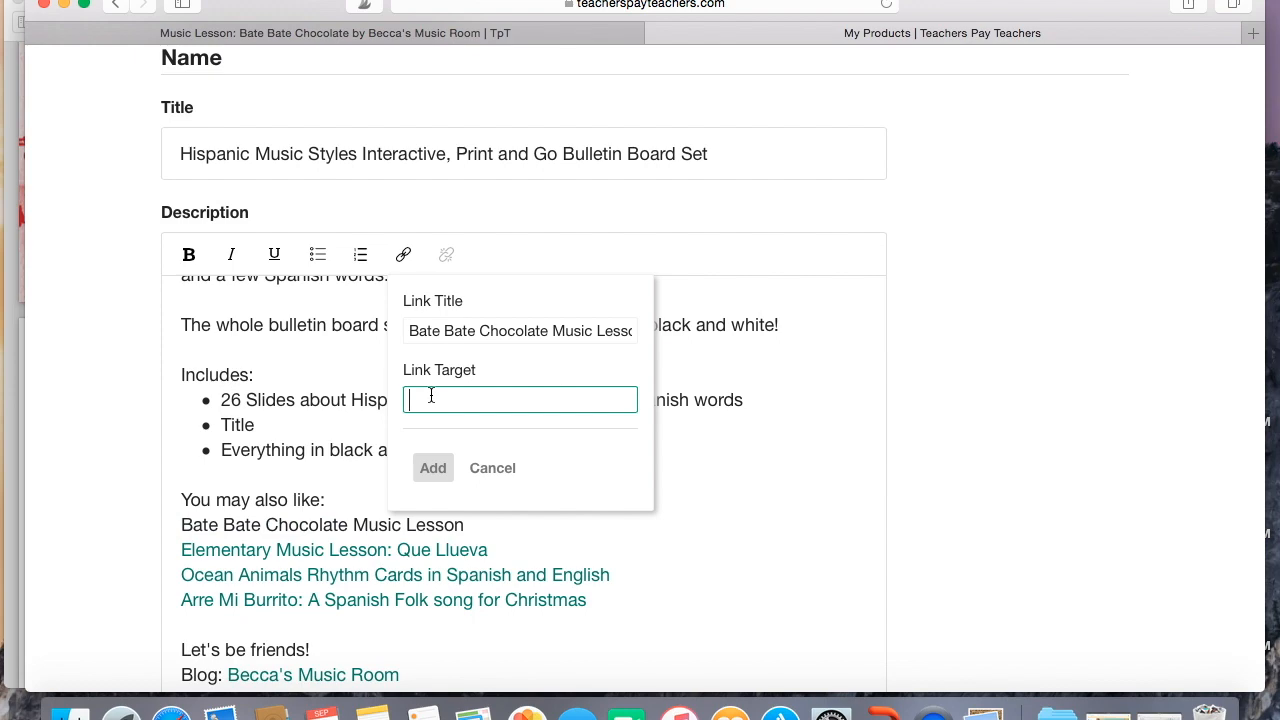
pyautogui.press('super+v')
pyautogui.press('Return')
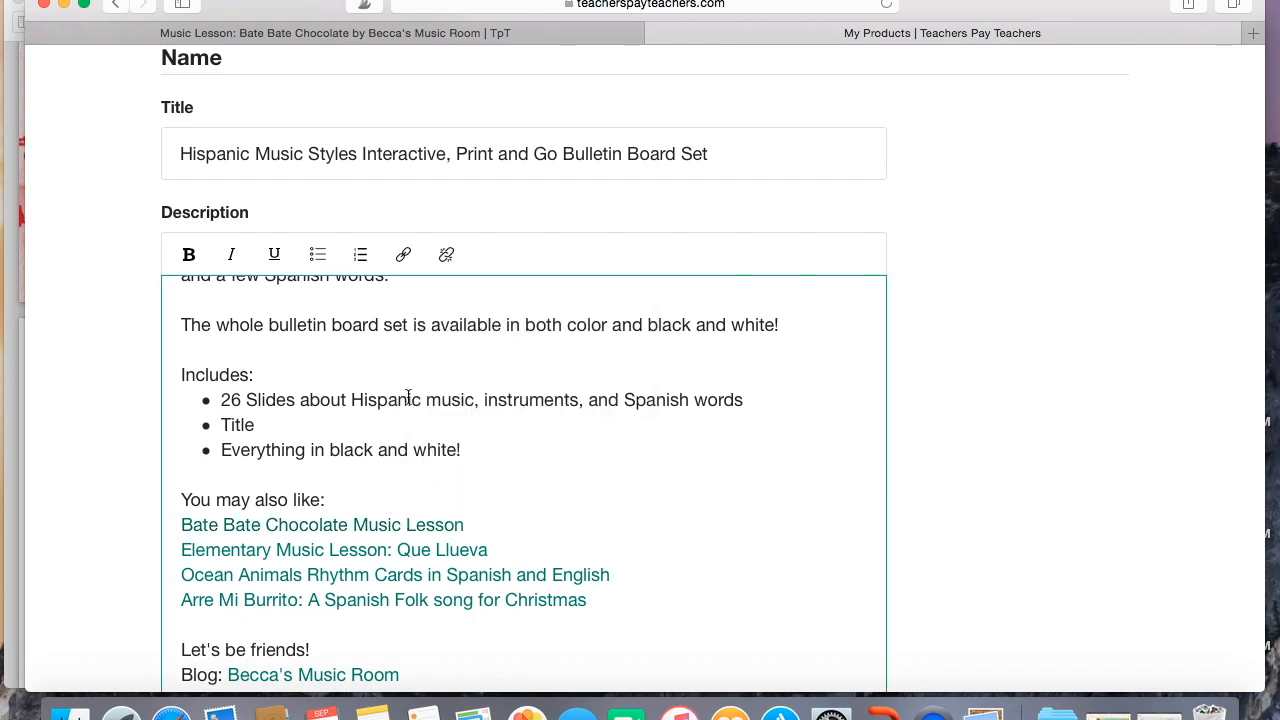
# Find the Interactive Bulletin Board for Music: Country Rhythms Guessing Game product in the seller's listings and copy its page address.
pyautogui.click(404, 37)
pyautogui.moveTo(893, 131)
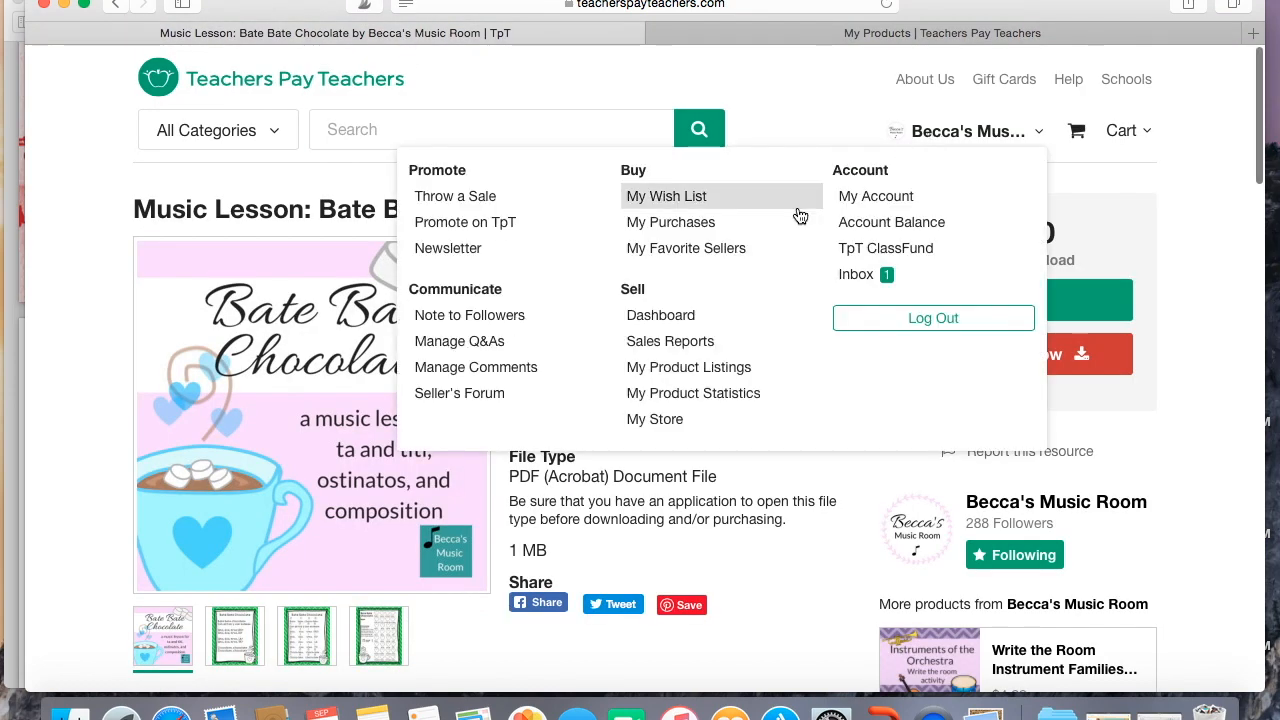
pyautogui.click(694, 366)
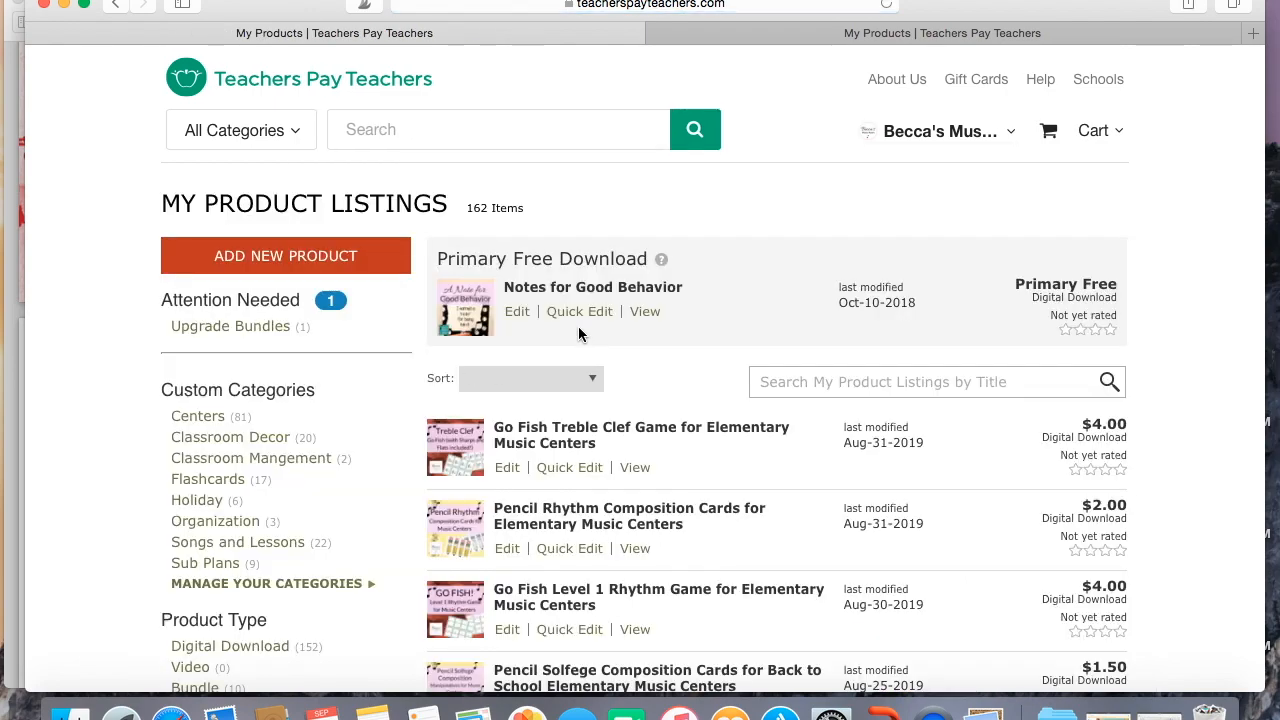
pyautogui.scroll(-5, 615, 470)
pyautogui.scroll(-9, 622, 517)
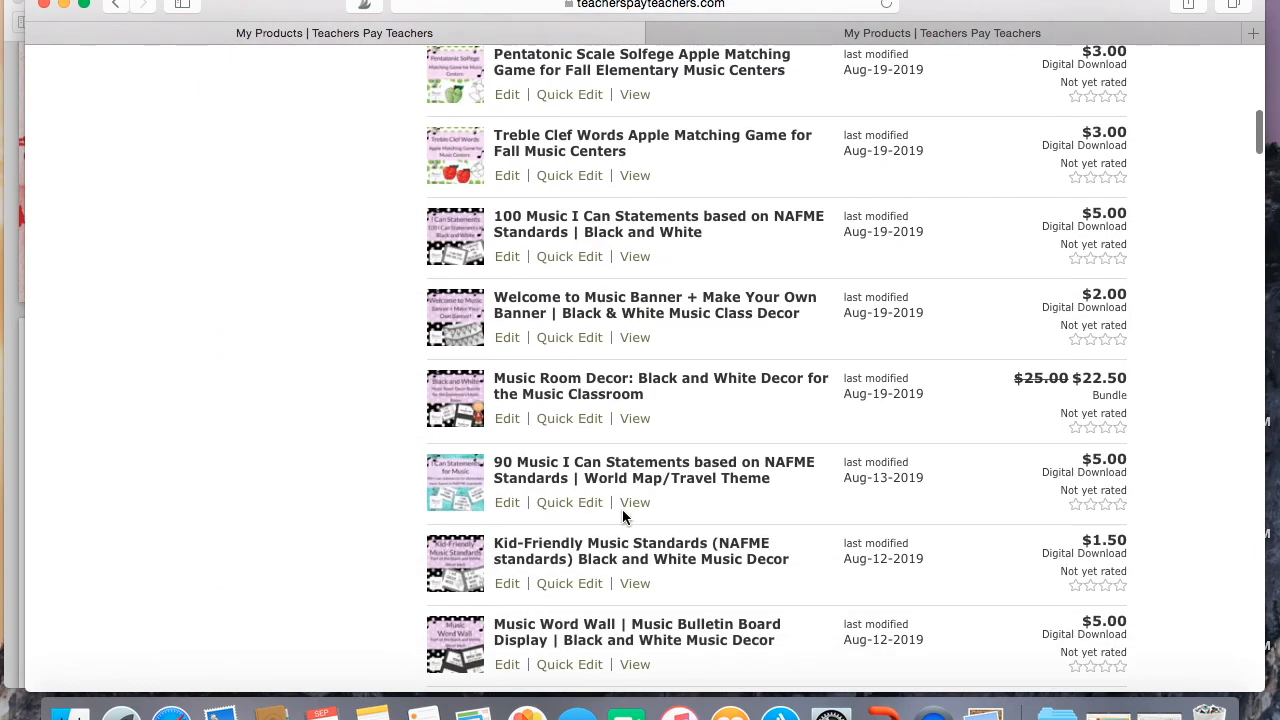
pyautogui.scroll(-3, 622, 515)
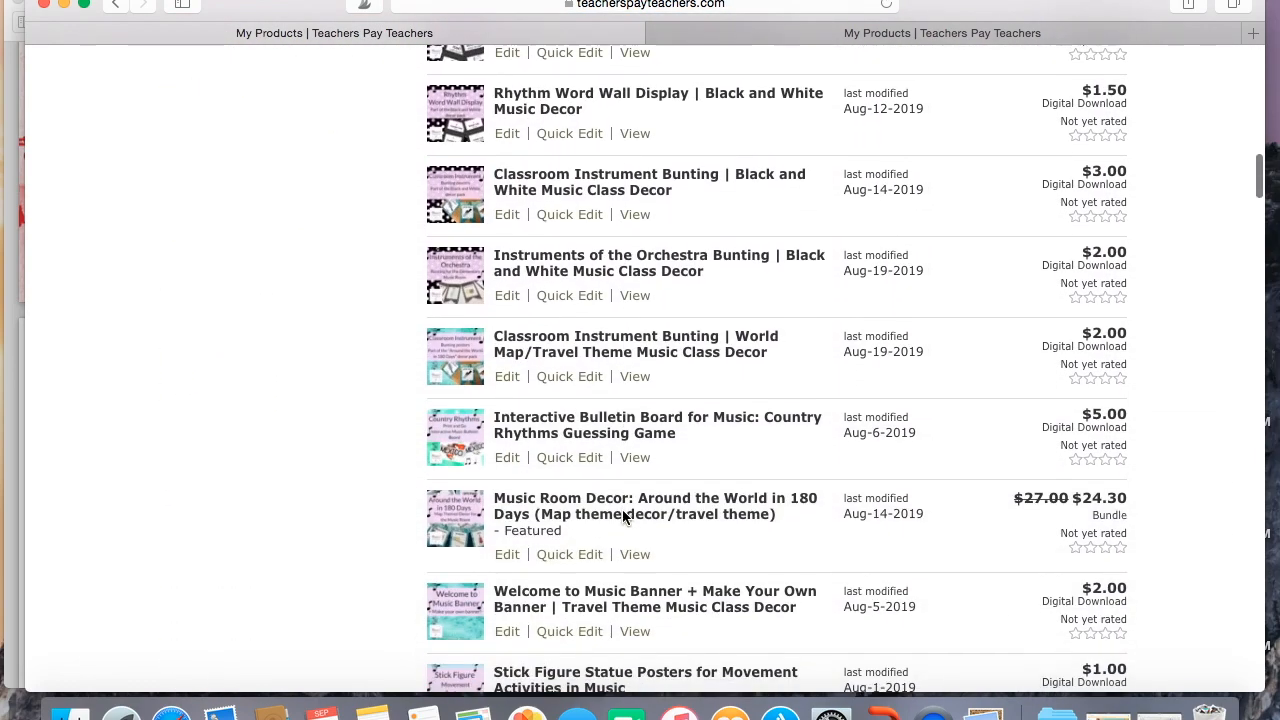
pyautogui.click(634, 413)
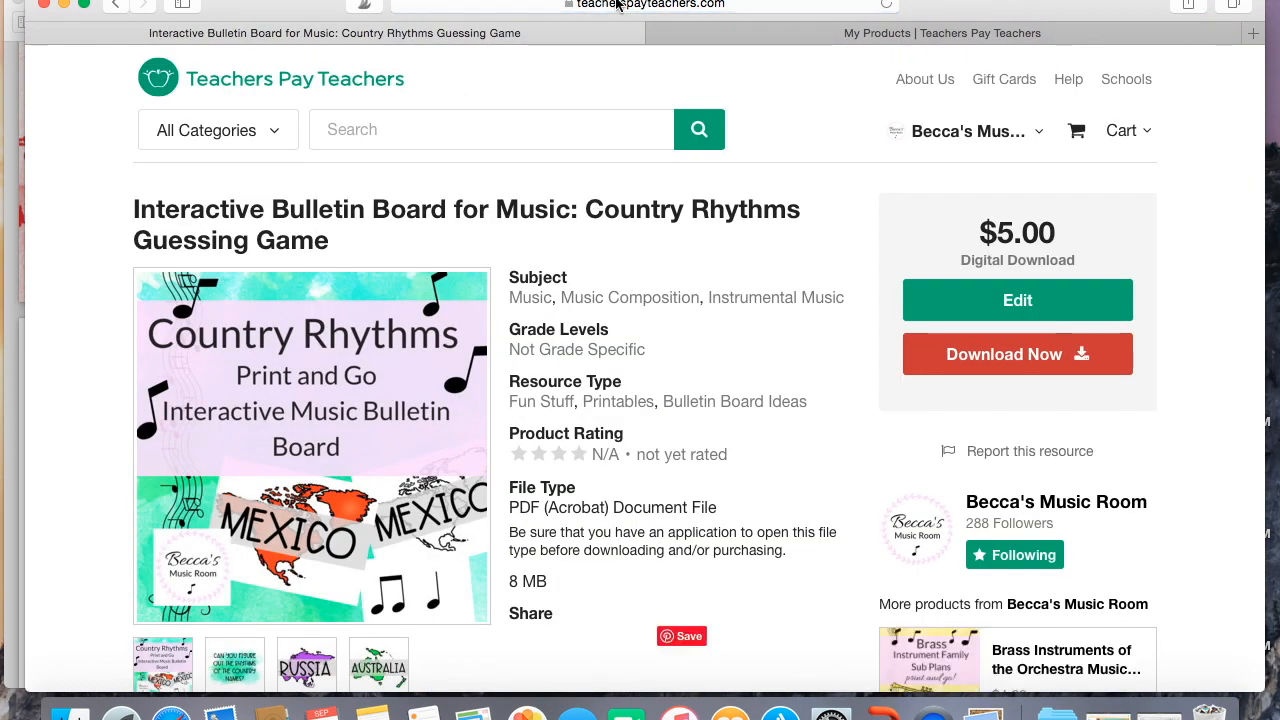
pyautogui.click(618, 5)
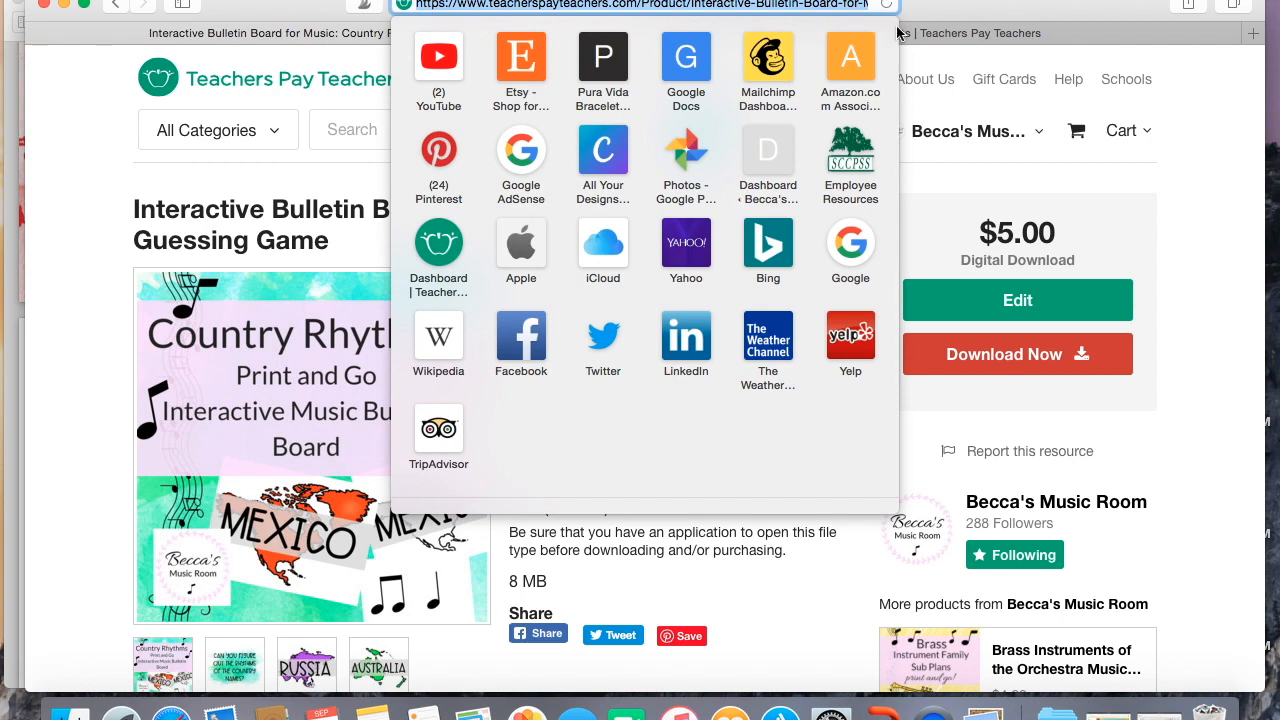
# Enter "Interactive Bulletin Board for Music: Country Rhythms Guessing Game" as the first item under "You may also like:" in the new product's description.
pyautogui.click(932, 35)
pyautogui.click(382, 500)
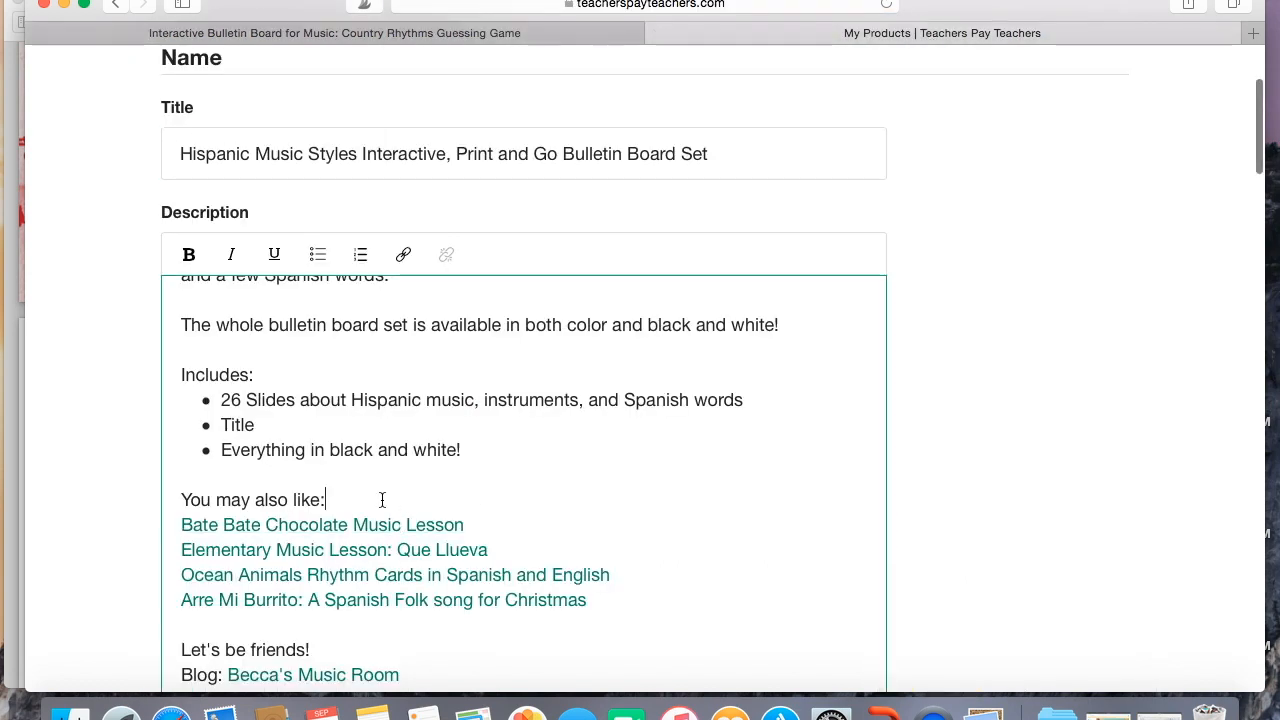
pyautogui.press('Return')
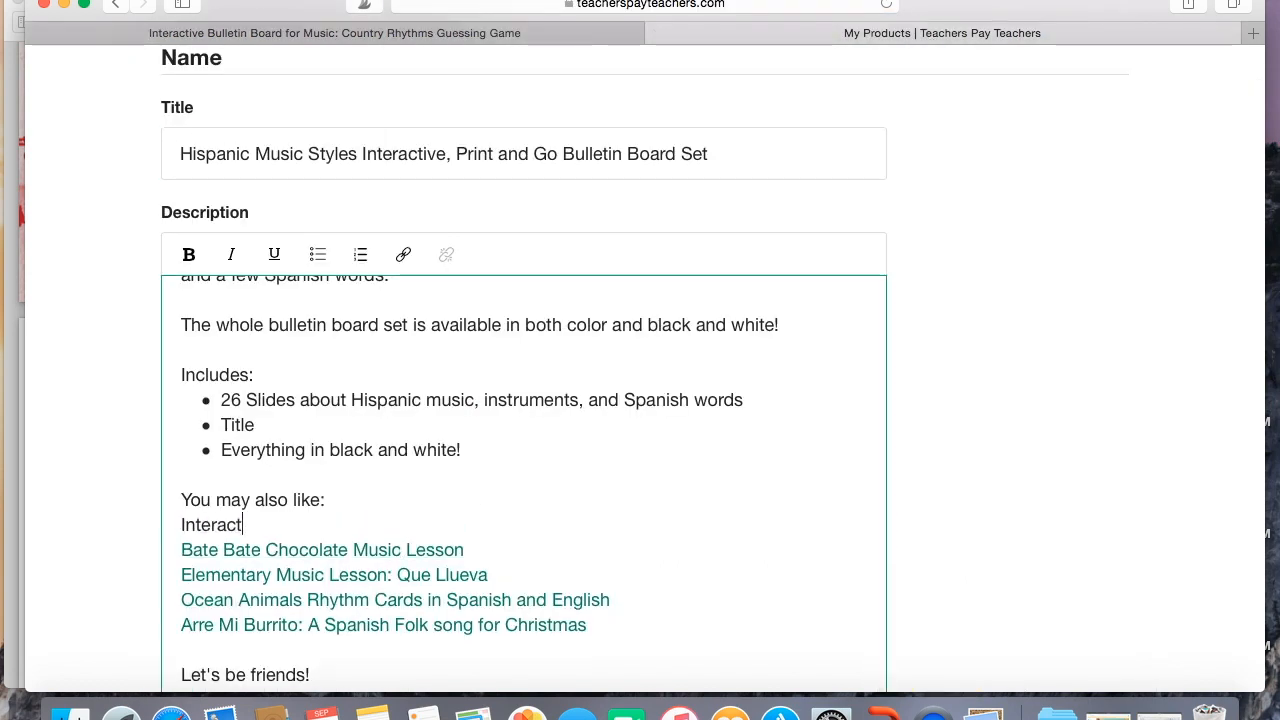
pyautogui.write('Interactive Bulletin Board for Music: Country Rhythms Guessing G')
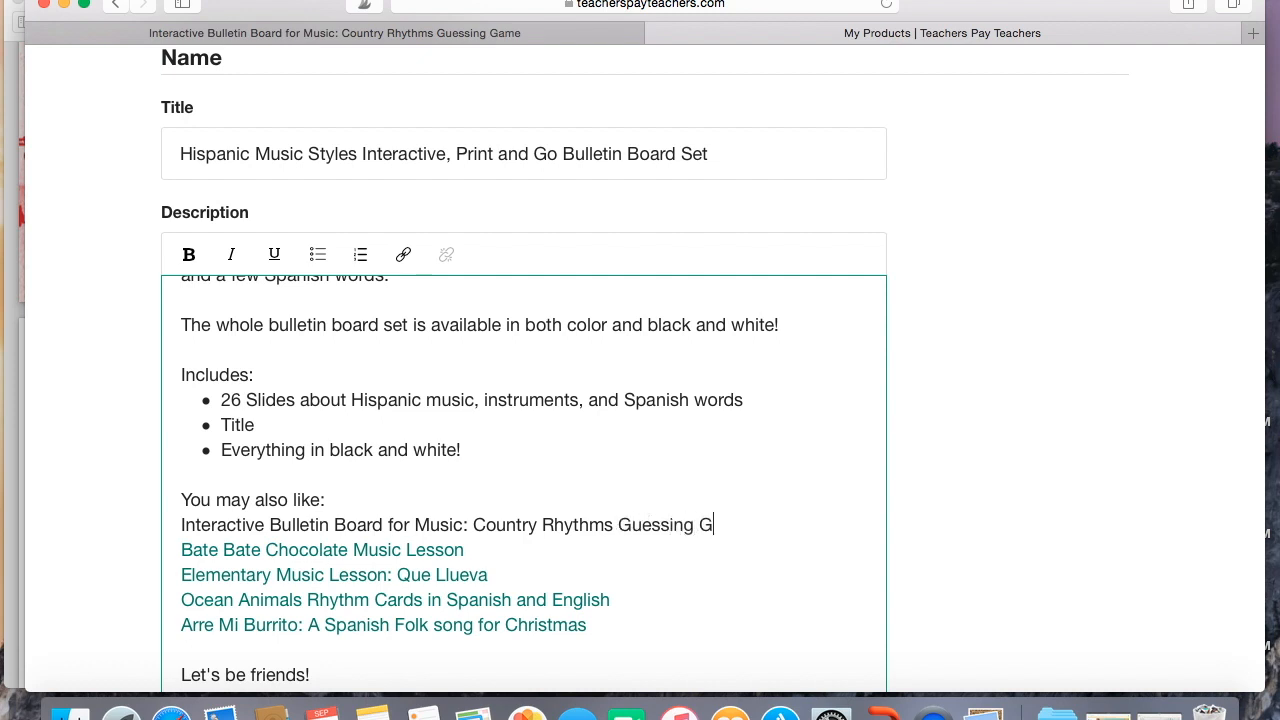
# Link the Country Rhythms Guessing Game text to its copied product address.
pyautogui.moveTo(772, 516); pyautogui.dragTo(181, 524)
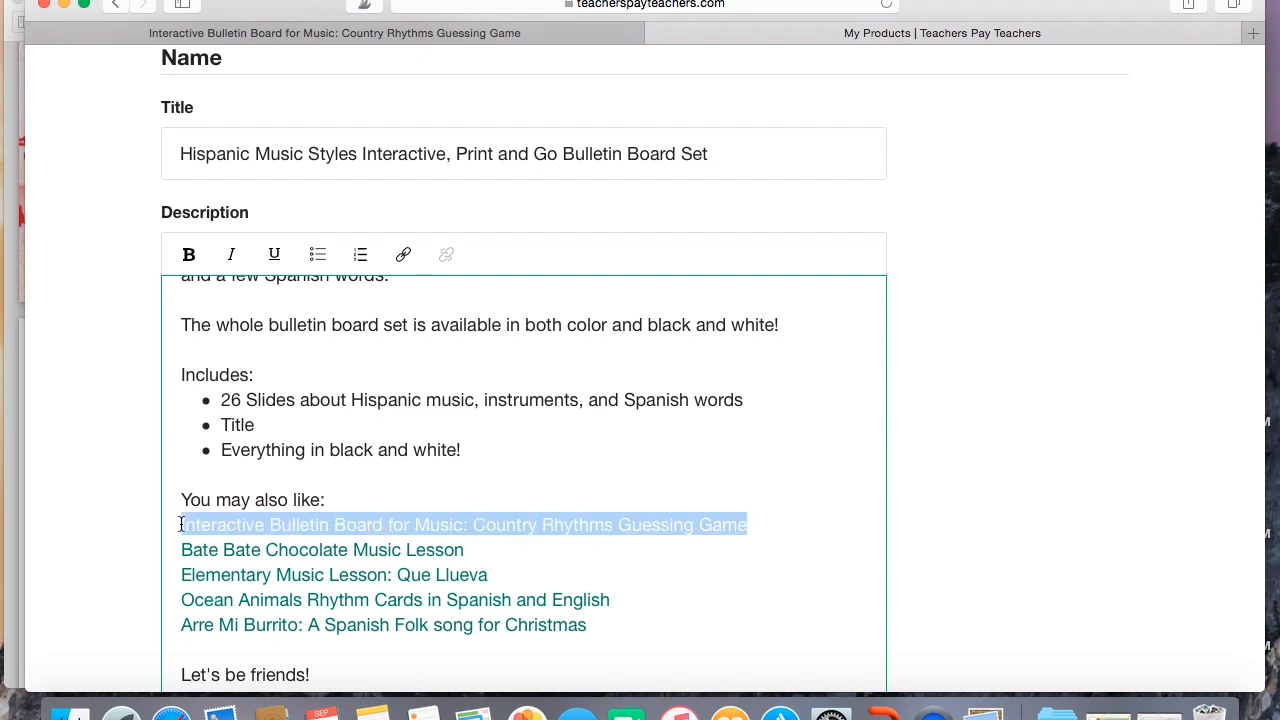
pyautogui.click(404, 256)
pyautogui.click(423, 398)
pyautogui.press('super+v')
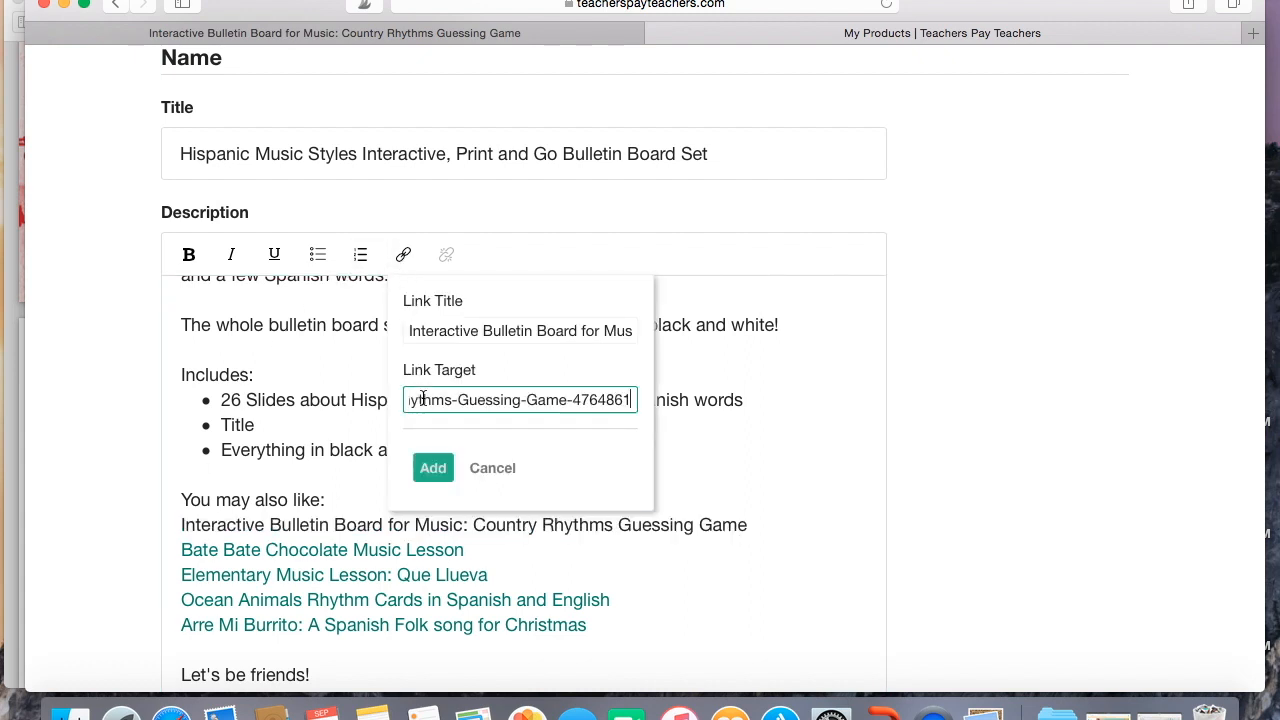
pyautogui.click(433, 468)
# Change the target of the description's Etsy link to the beccasmusicroom shop address.
pyautogui.scroll(-1, 509, 577)
pyautogui.scroll(-5, 510, 577)
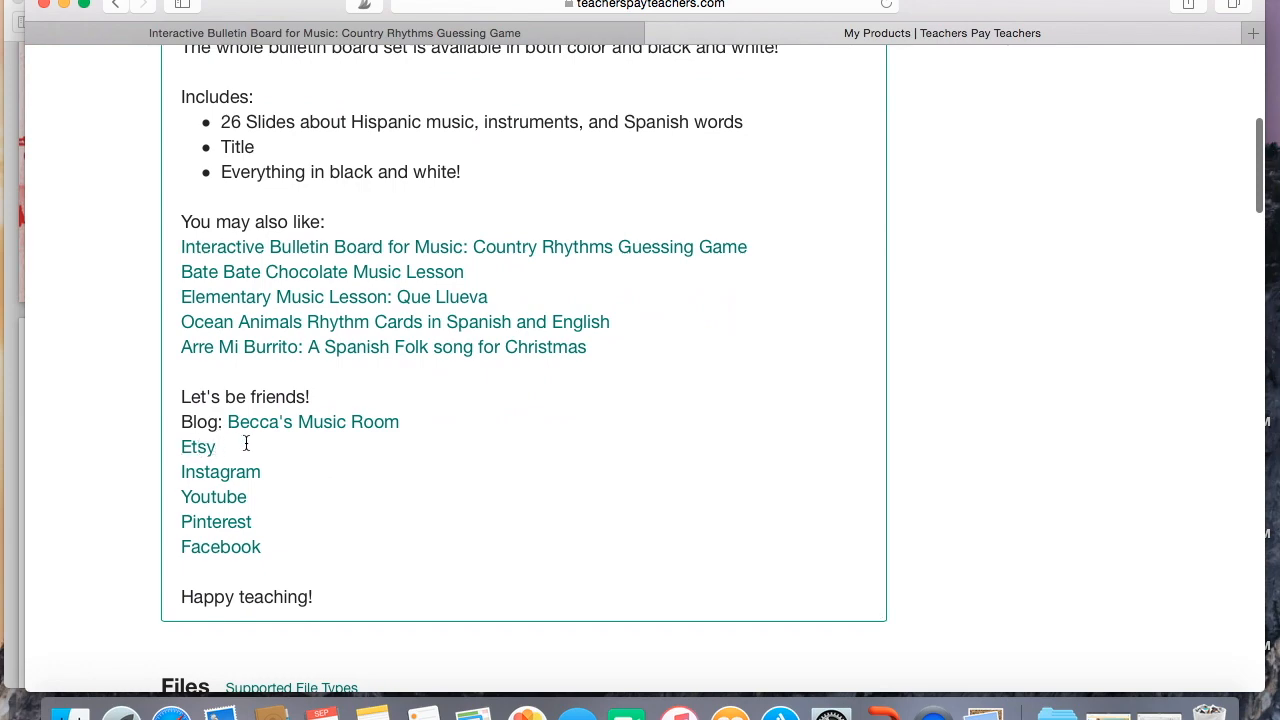
pyautogui.scroll(10, 418, 350)
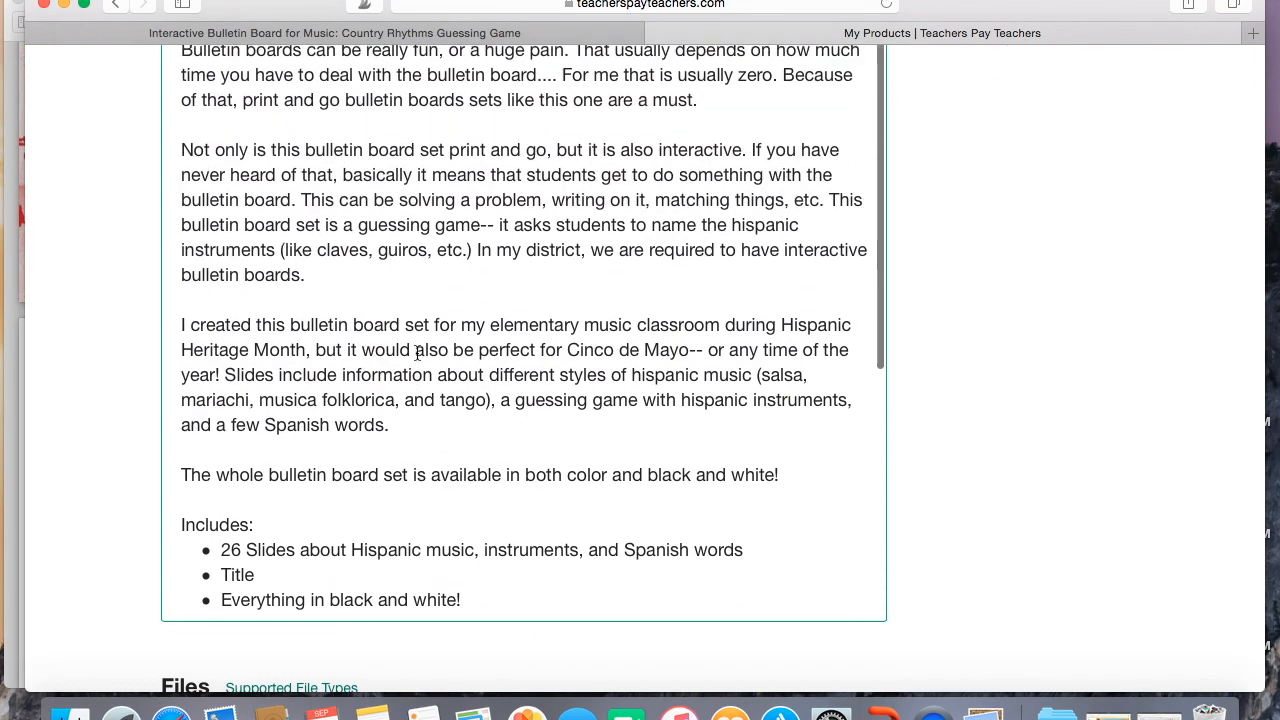
pyautogui.scroll(3, 418, 355)
pyautogui.click(405, 130)
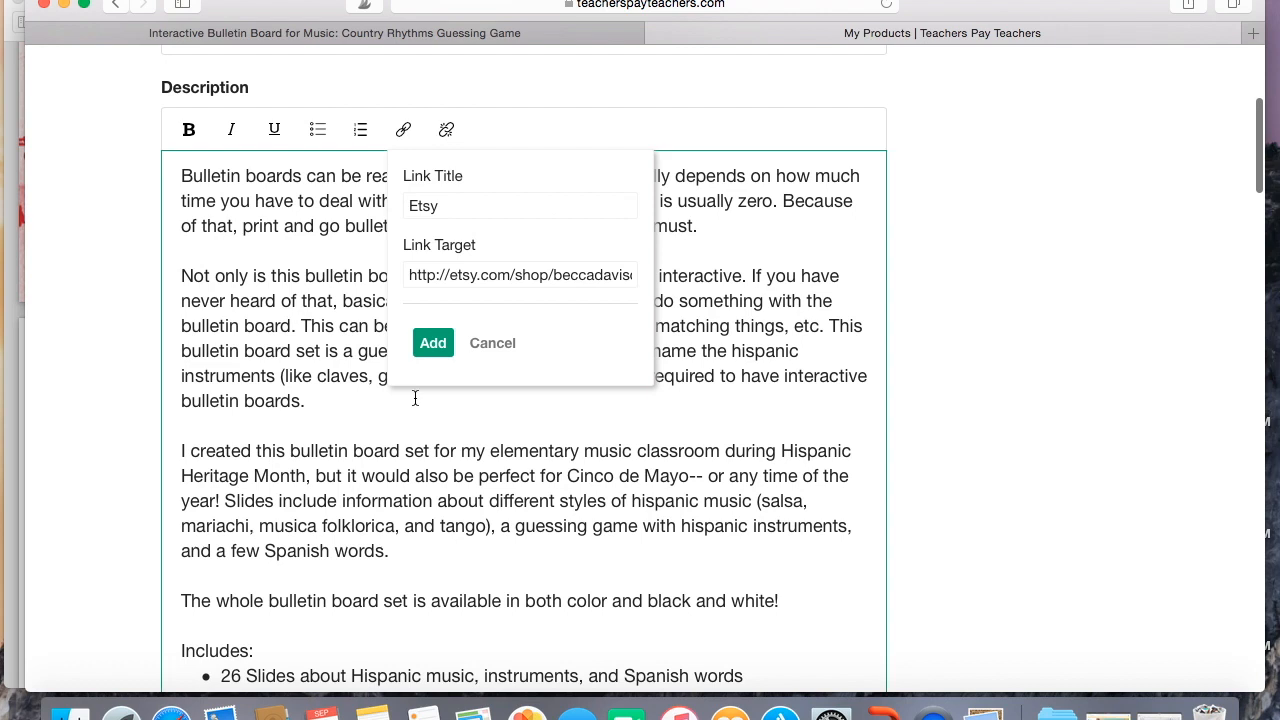
pyautogui.click(617, 273)
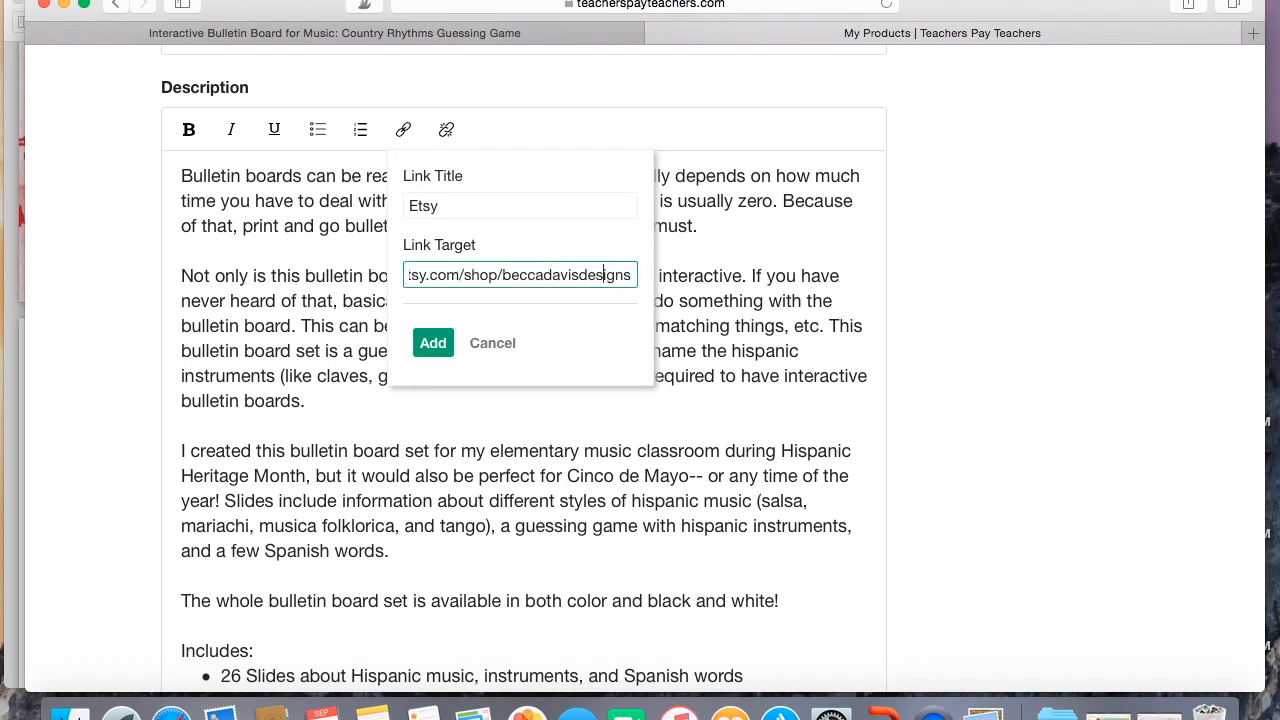
pyautogui.press('BackSpace')
pyautogui.press('BackSpace')
pyautogui.press('BackSpace')
pyautogui.press('BackSpace')
pyautogui.press('BackSpace')
pyautogui.press('BackSpace')
pyautogui.press('BackSpace')
pyautogui.press('BackSpace')
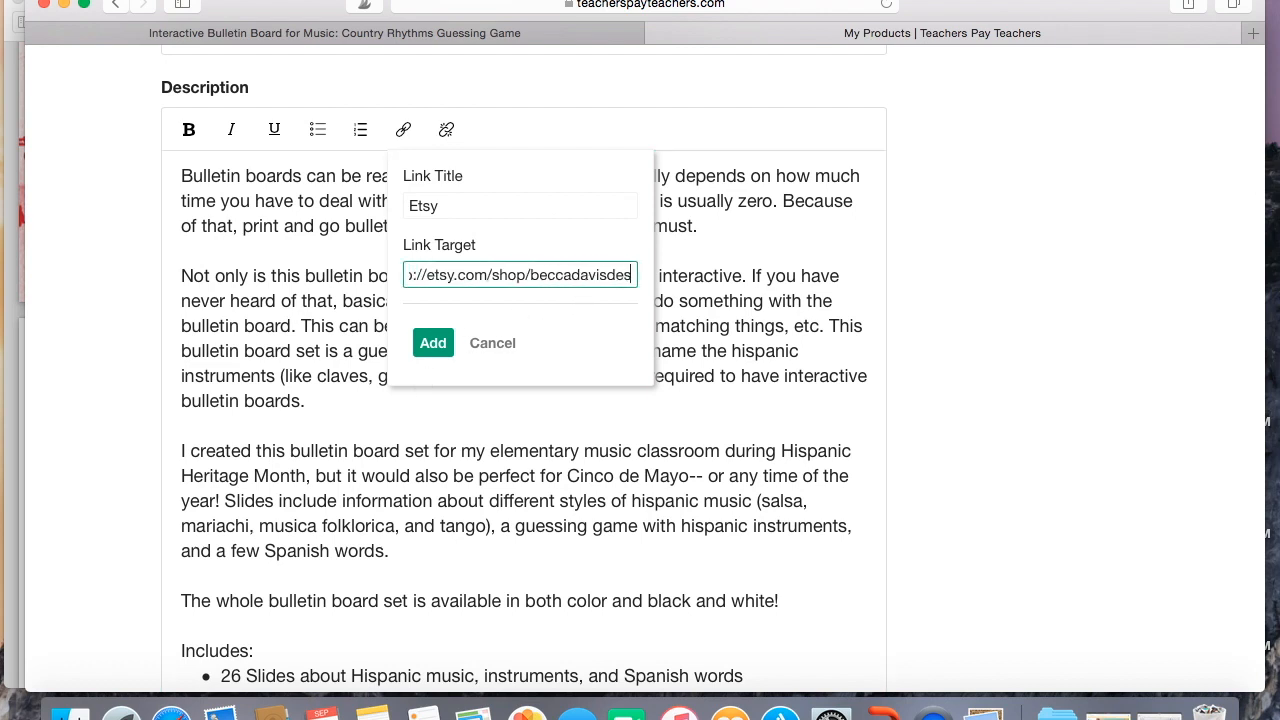
pyautogui.write('smusicroom')
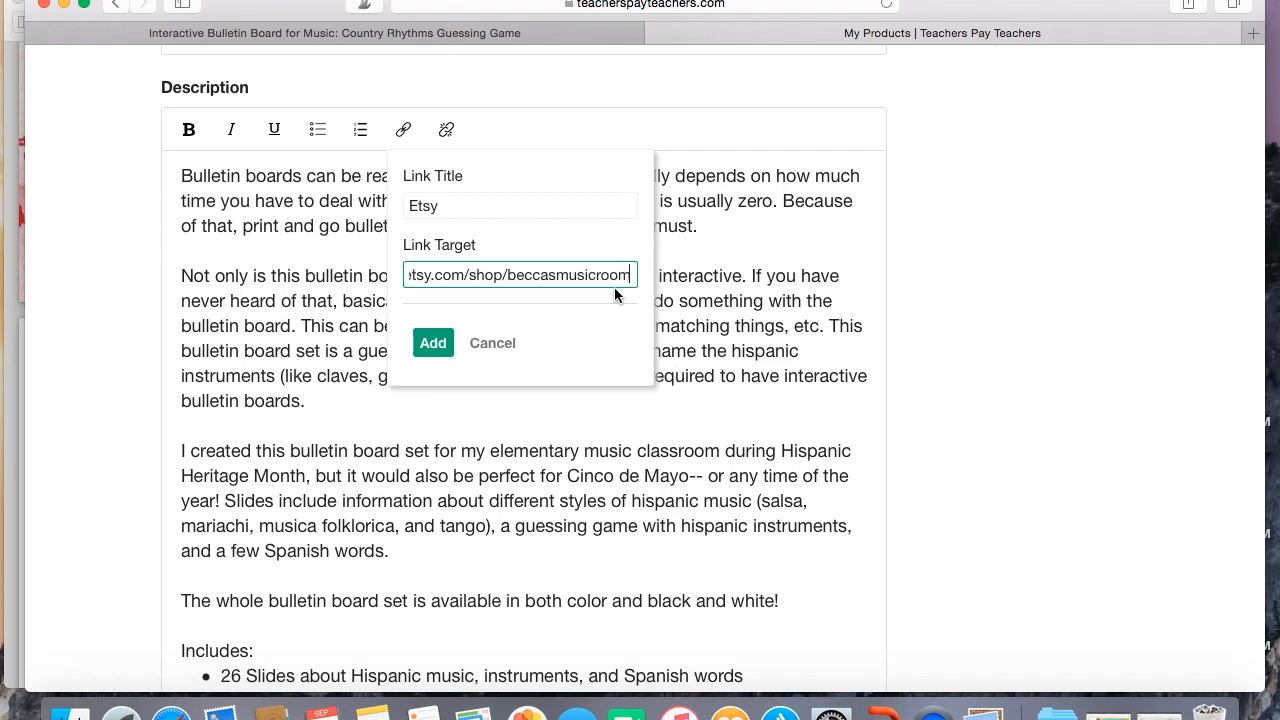
pyautogui.click(449, 343)
# Upload Hispanic Heritage month bulletin board.pdf from the Hispanic Heritage month bulletin board folder as the product file.
pyautogui.scroll(-10, 449, 445)
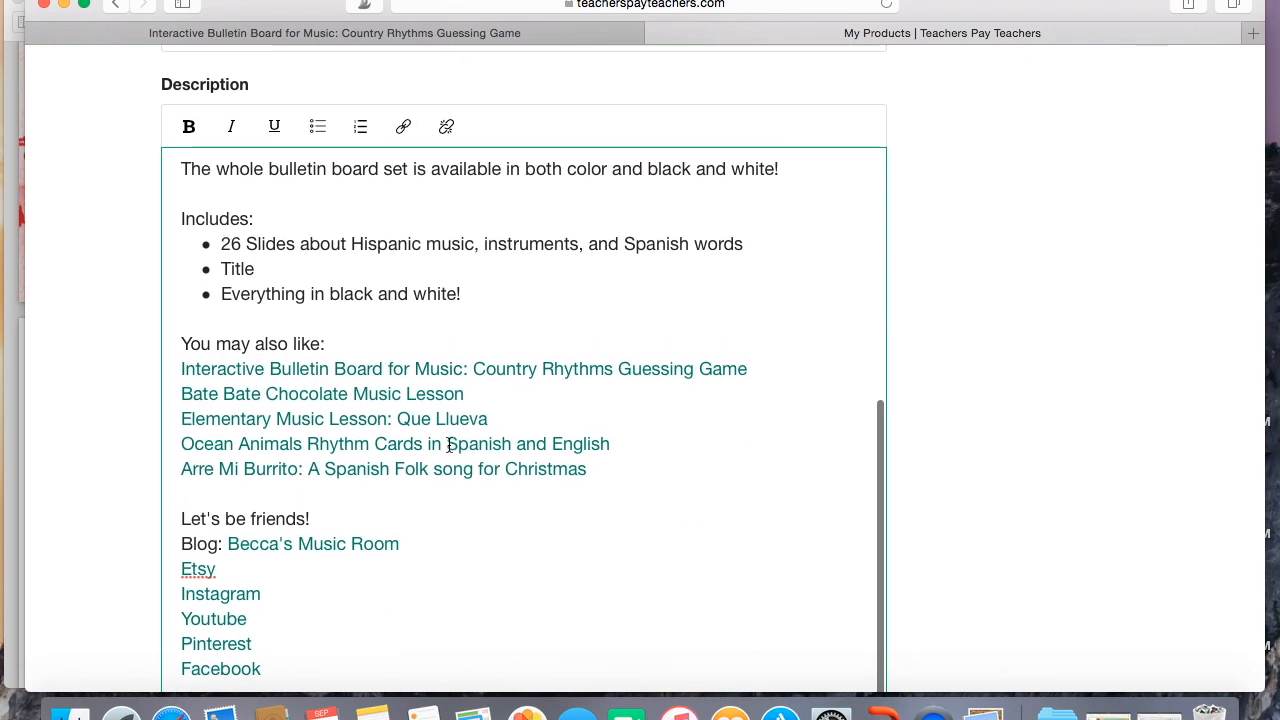
pyautogui.scroll(-2, 450, 449)
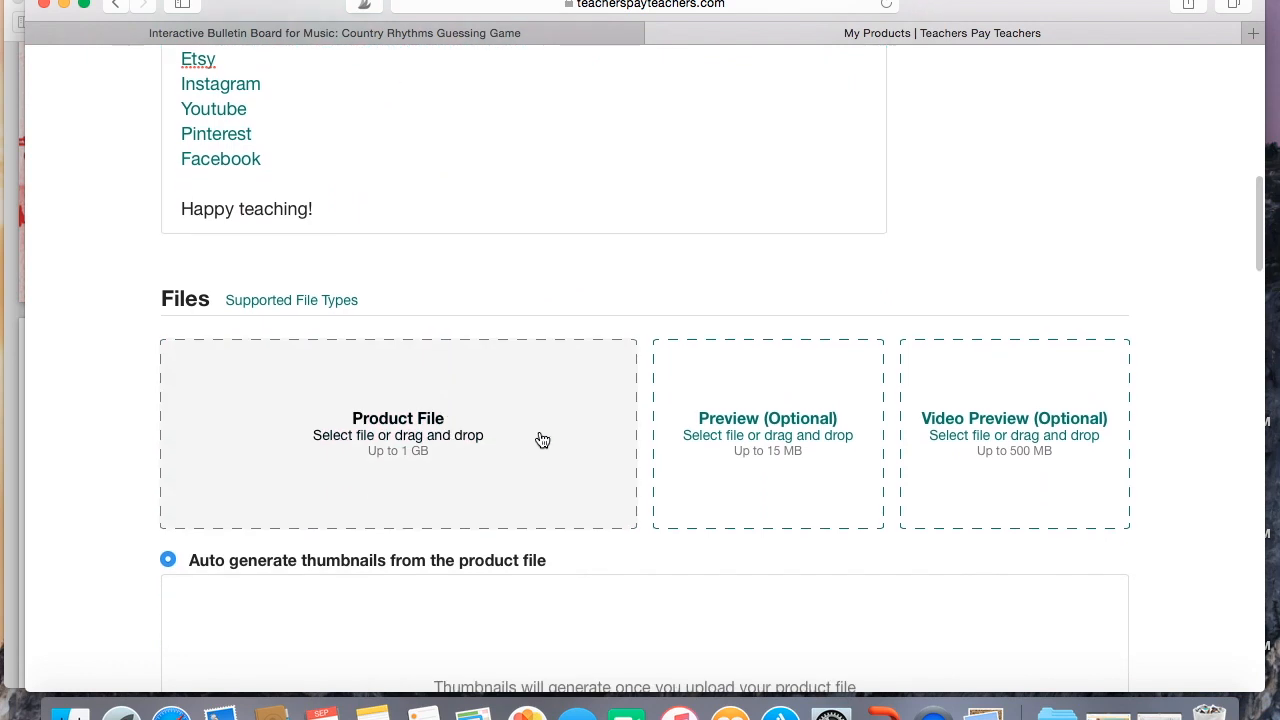
pyautogui.click(586, 394)
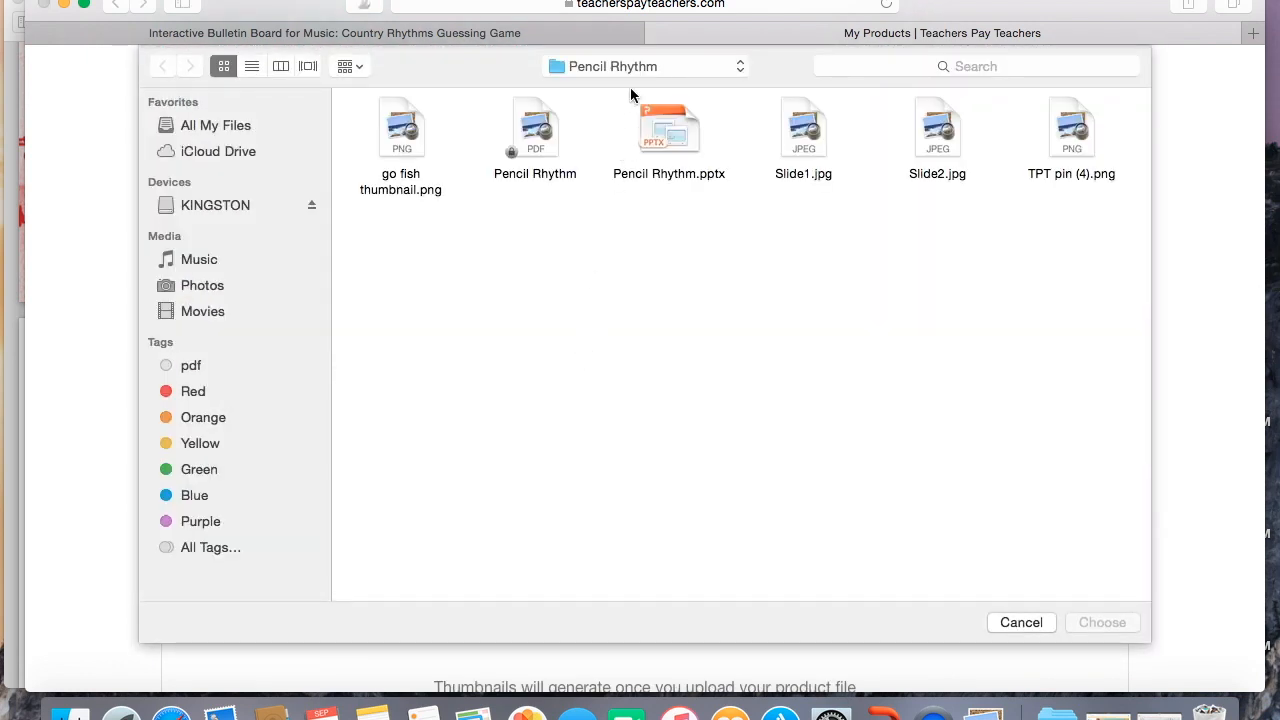
pyautogui.click(628, 68)
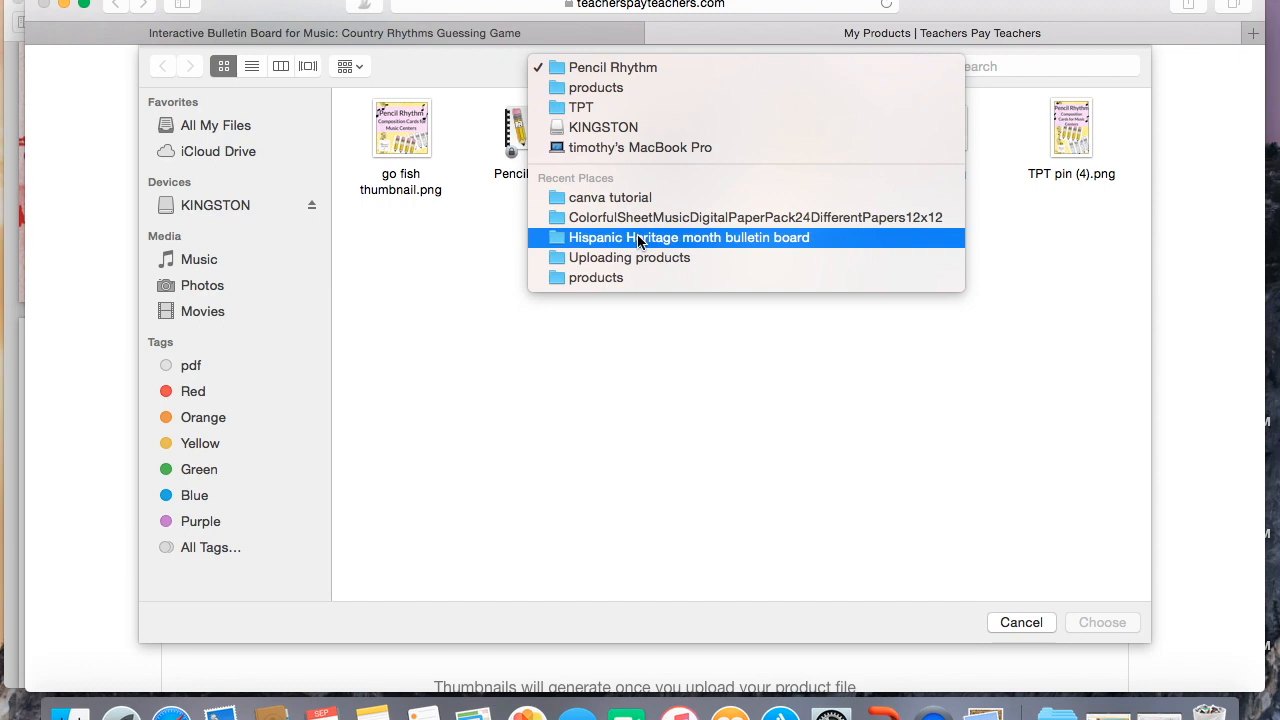
pyautogui.click(638, 240)
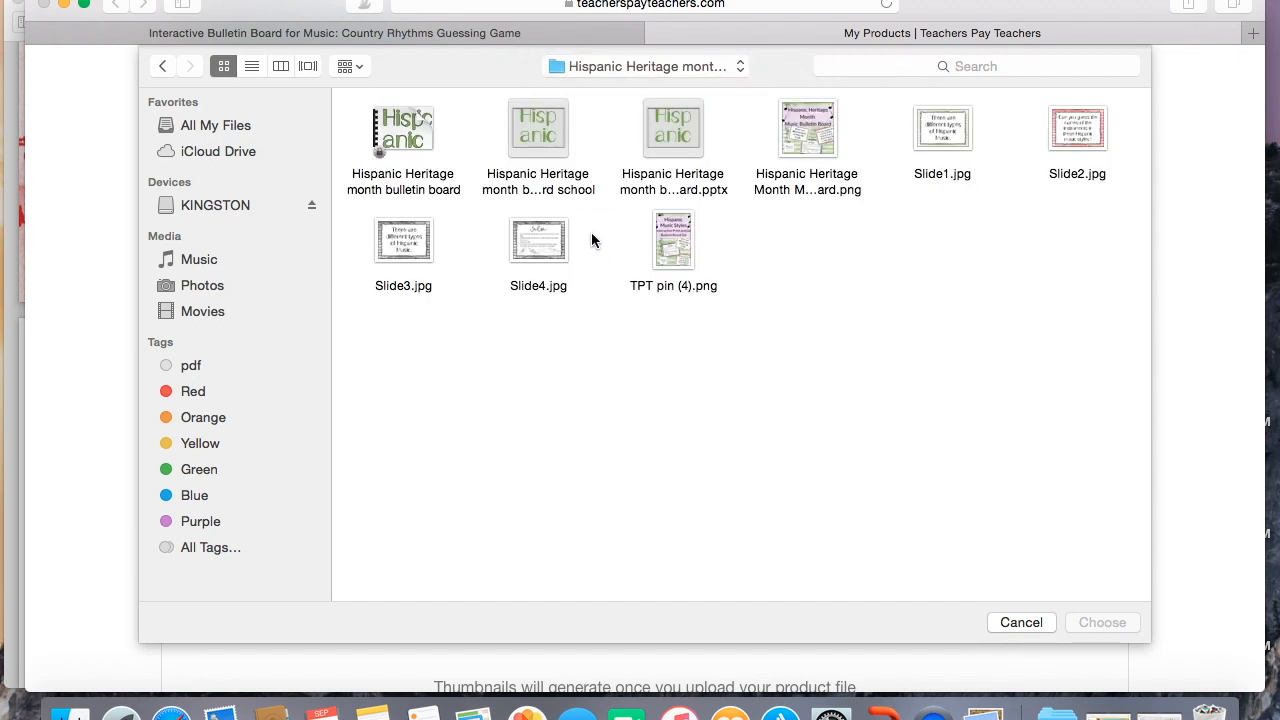
pyautogui.click(410, 135)
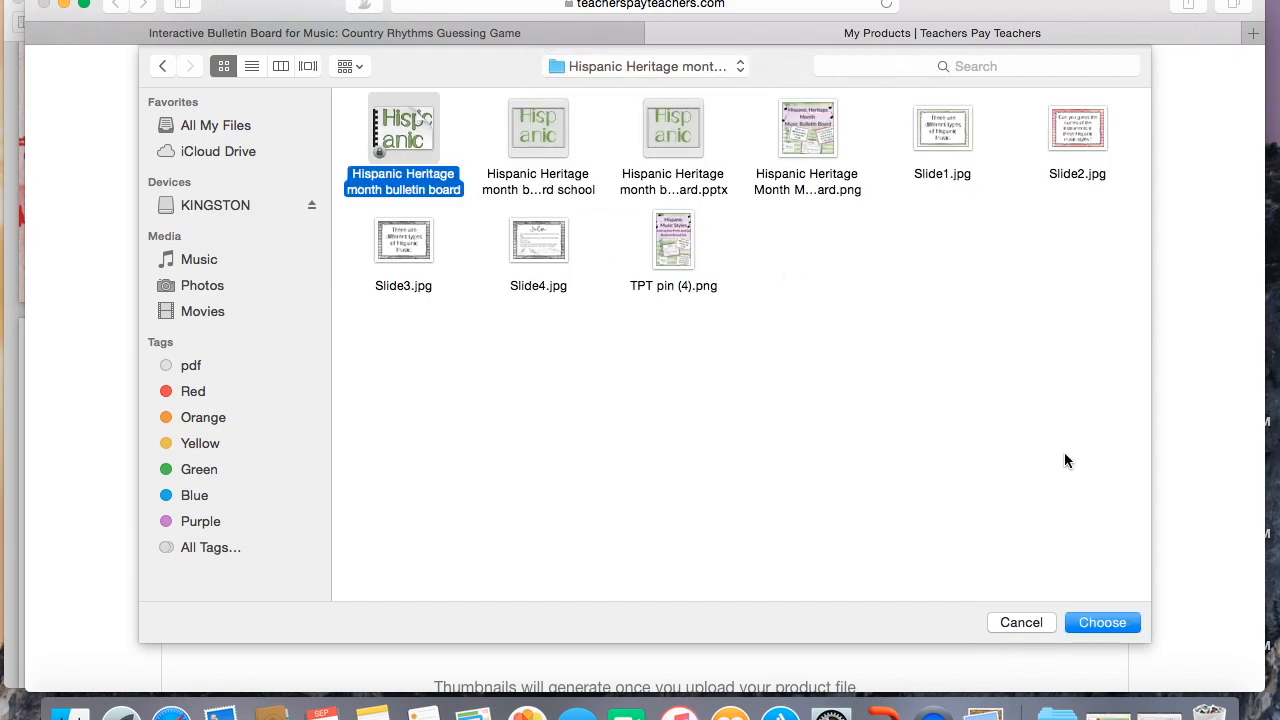
pyautogui.click(1103, 622)
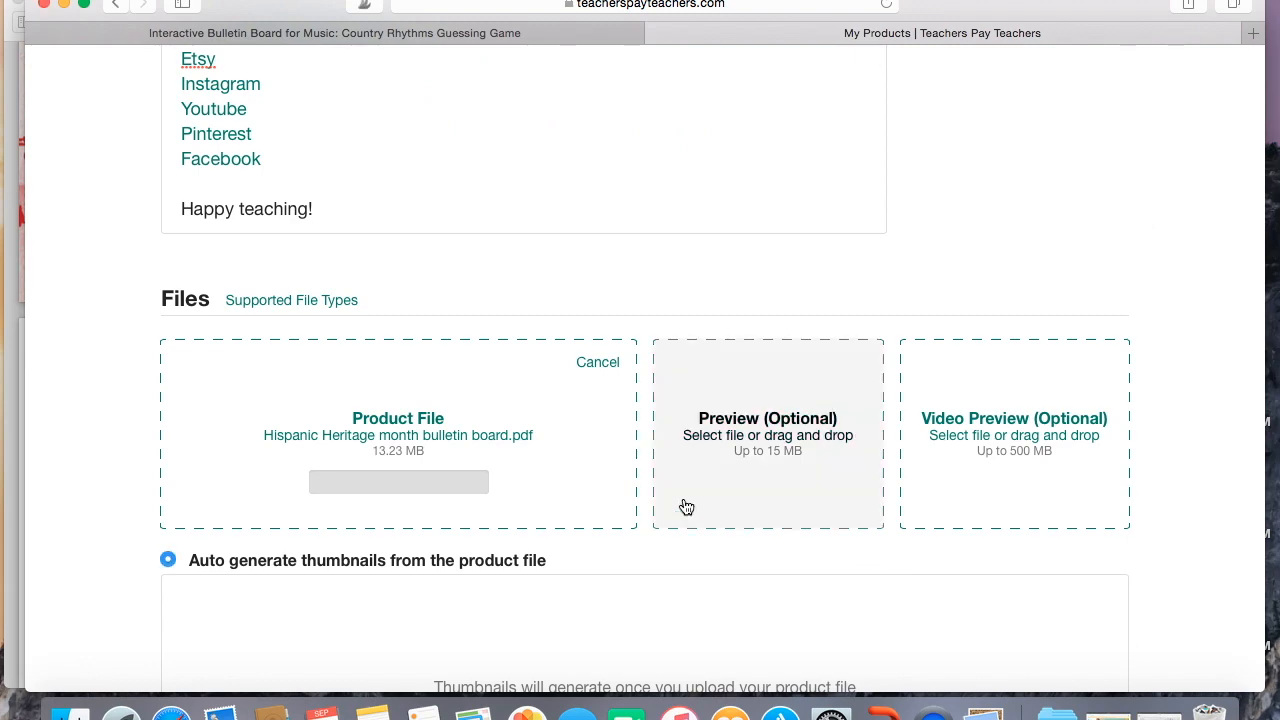
# Check the price of the Country Rhythms listing and set the new product's price to 5.00 dollars.
pyautogui.scroll(-1, 682, 506)
pyautogui.scroll(-10, 686, 507)
pyautogui.click(357, 382)
pyautogui.click(446, 33)
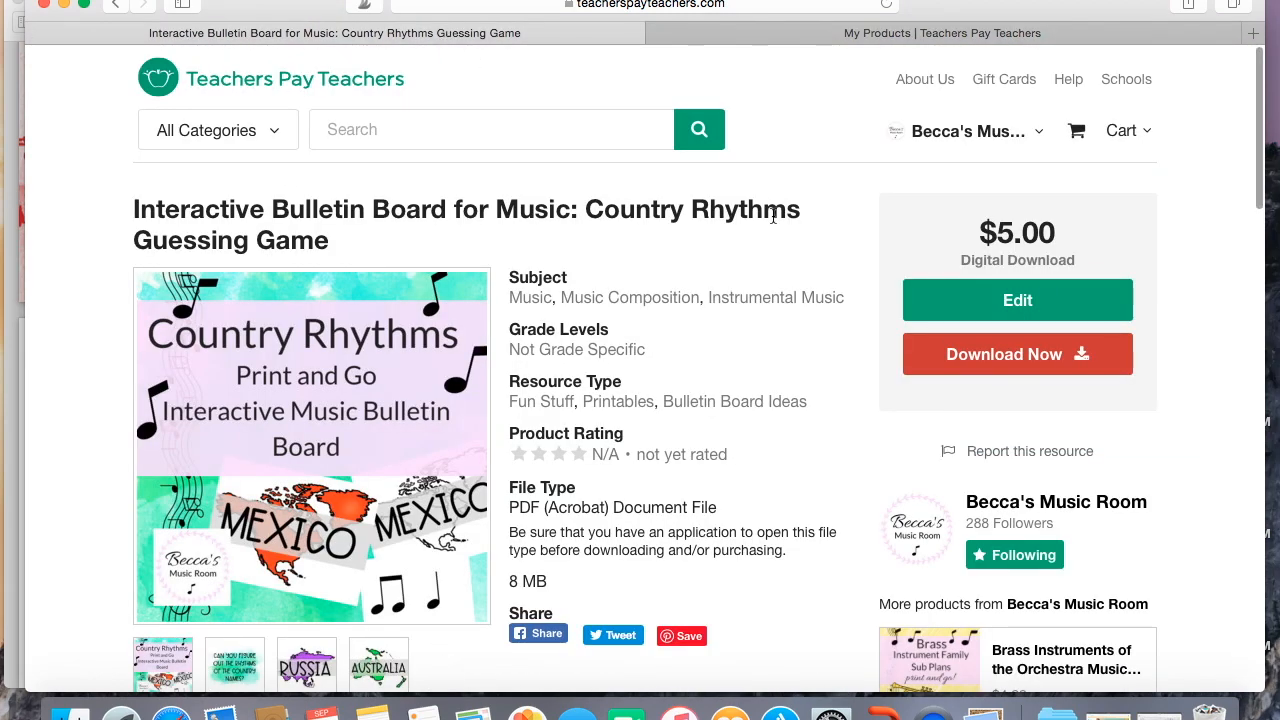
pyautogui.click(886, 36)
pyautogui.click(323, 386)
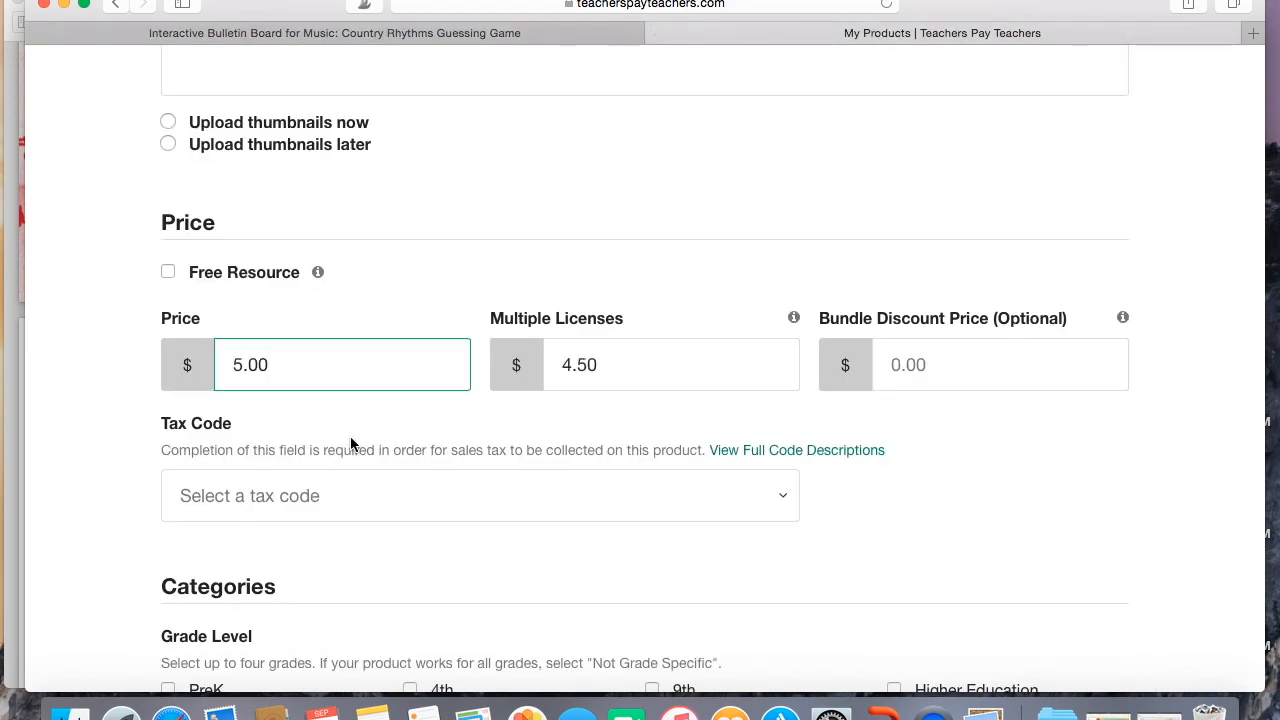
# Set the product's tax code to Other Digital Goods - No Physical Media.
pyautogui.scroll(-2, 351, 443)
pyautogui.click(368, 410)
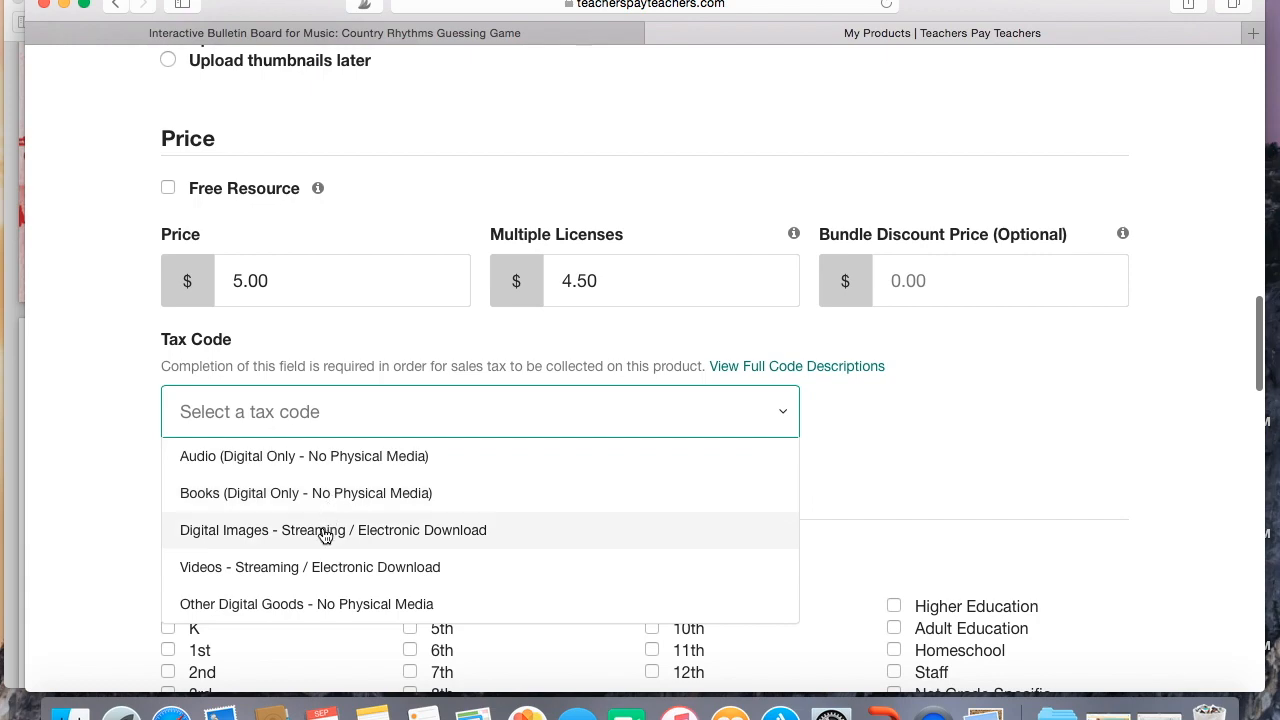
pyautogui.click(314, 600)
# Set the grade level to Not Grade Specific and choose Music, Other (Music) and Instrumental Music as subject areas.
pyautogui.scroll(-5, 331, 533)
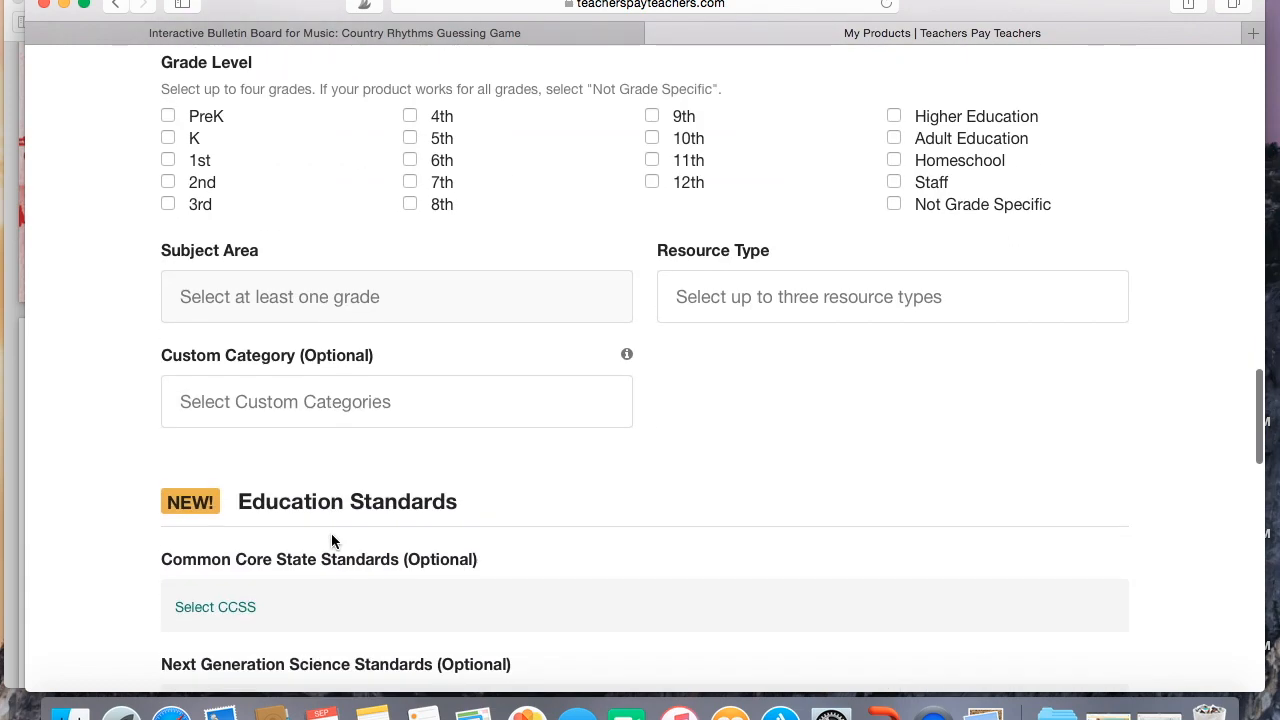
pyautogui.click(894, 205)
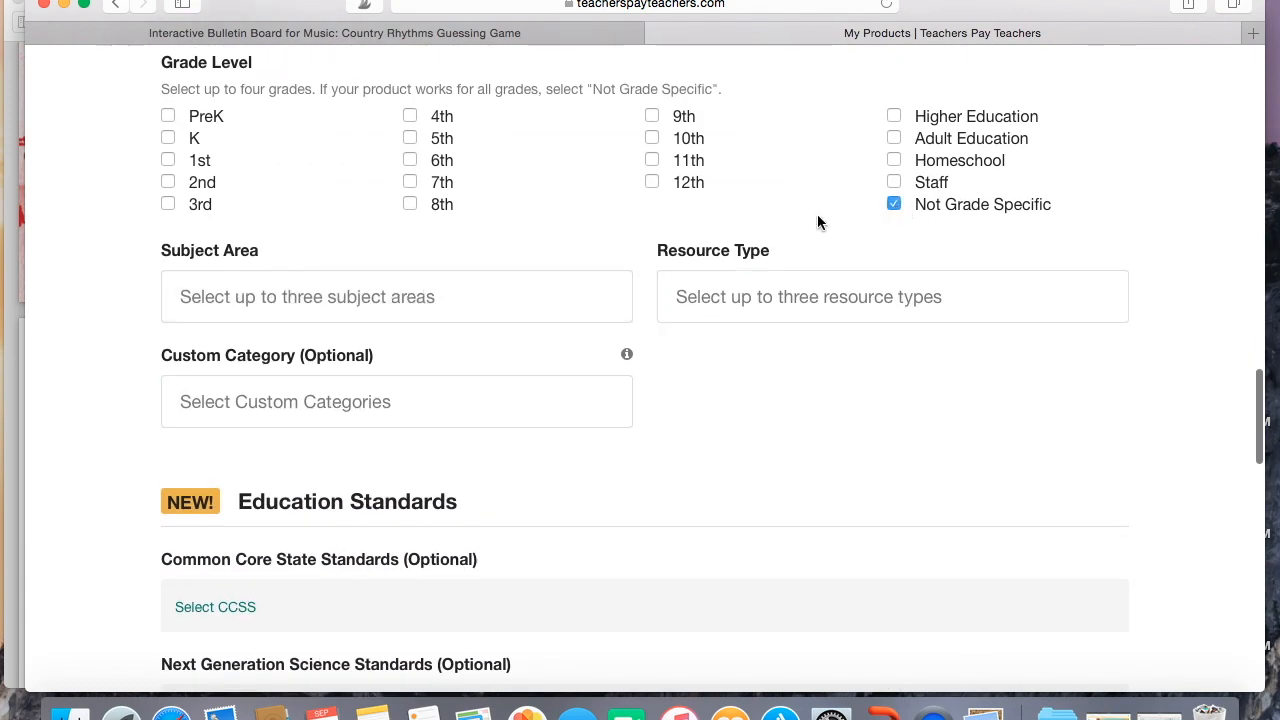
pyautogui.click(474, 297)
pyautogui.scroll(-4, 333, 453)
pyautogui.click(329, 446)
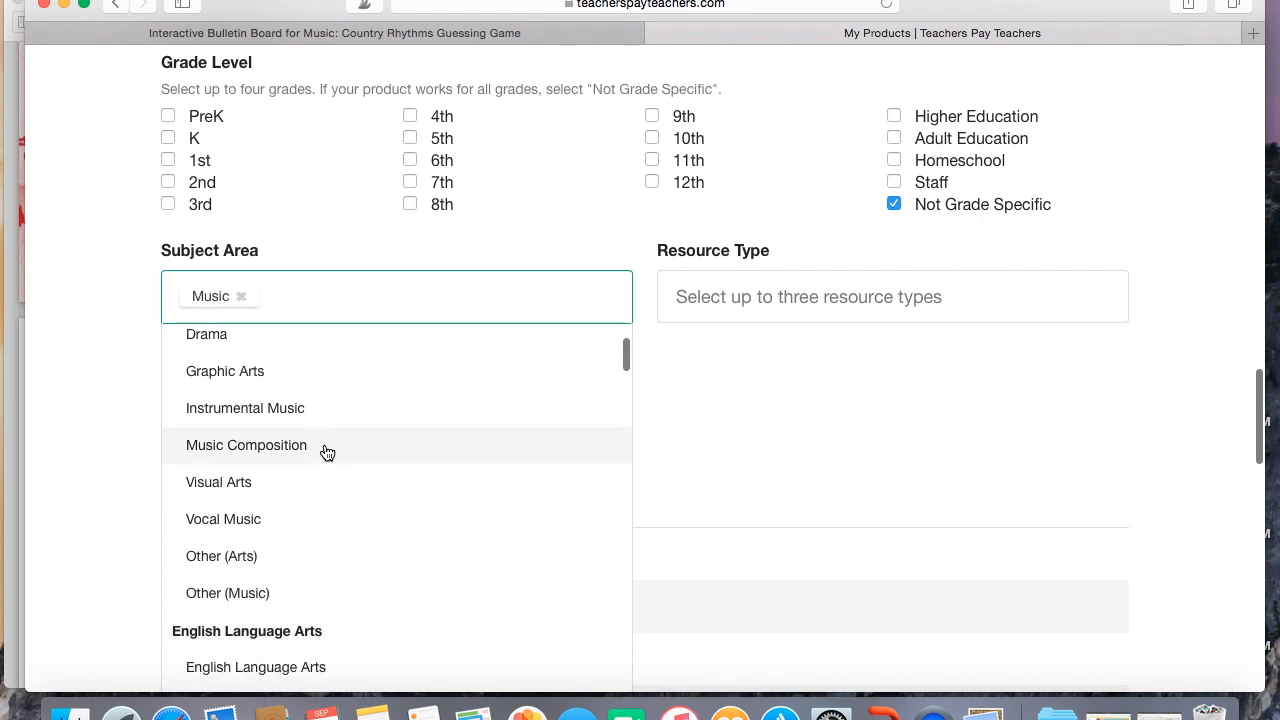
pyautogui.click(305, 593)
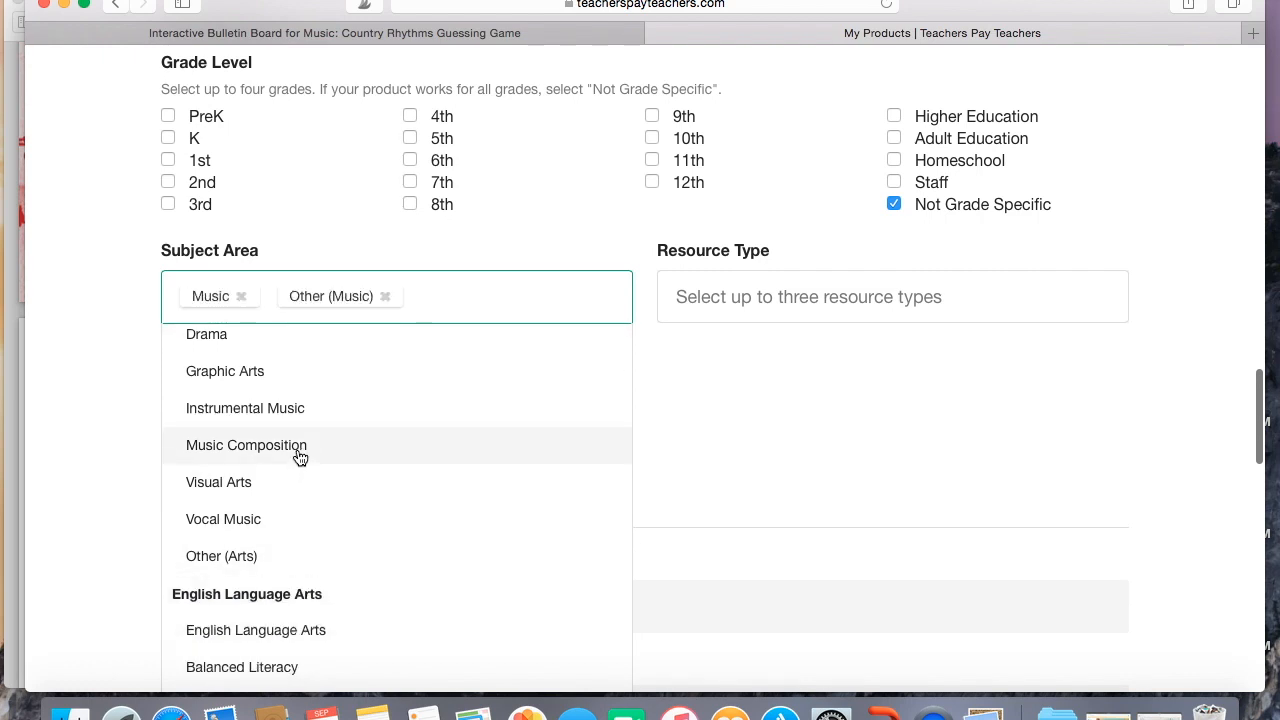
pyautogui.click(310, 410)
# Choose Bulletin Board Ideas, Fun Stuff and Printables as the product's resource types.
pyautogui.click(728, 285)
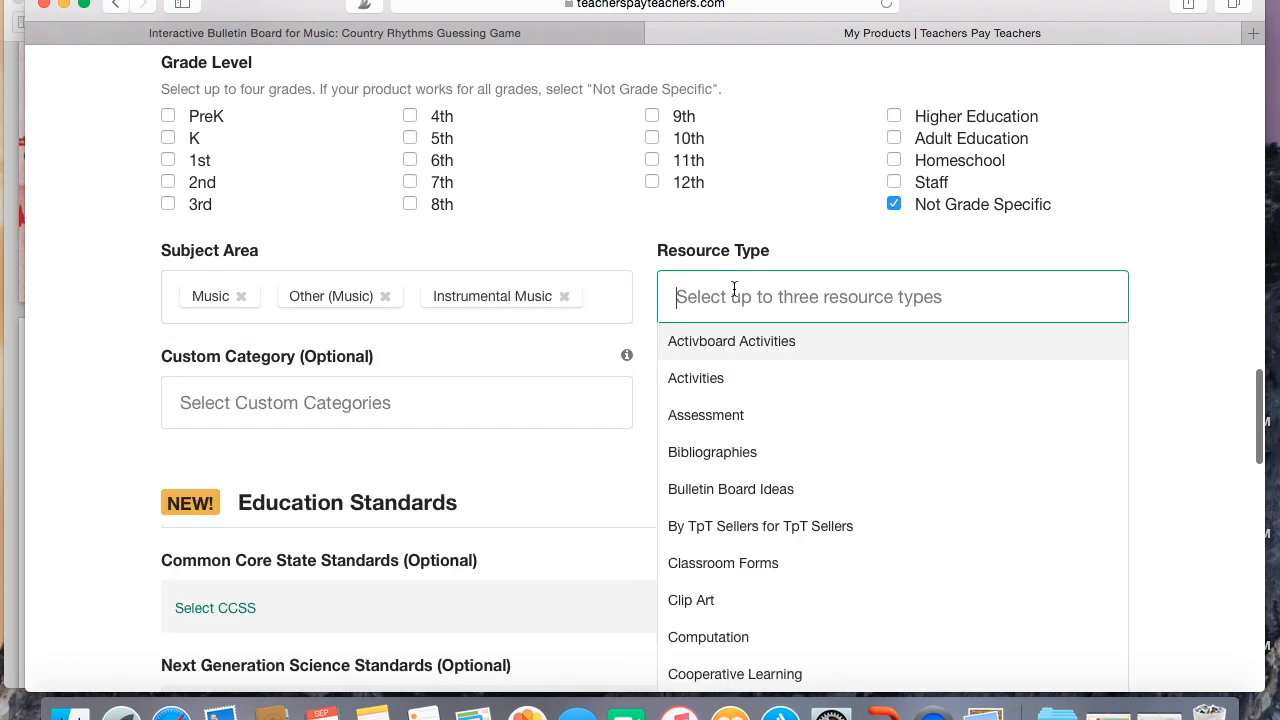
pyautogui.click(765, 497)
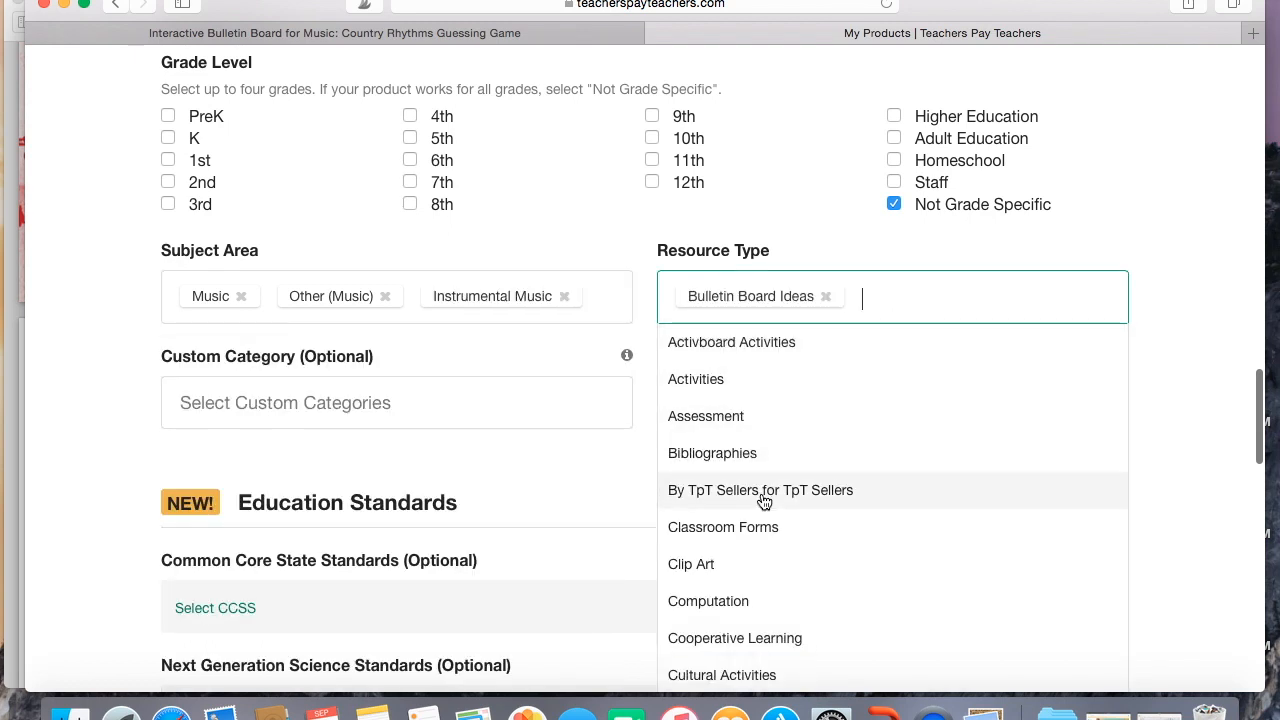
pyautogui.scroll(-8, 765, 500)
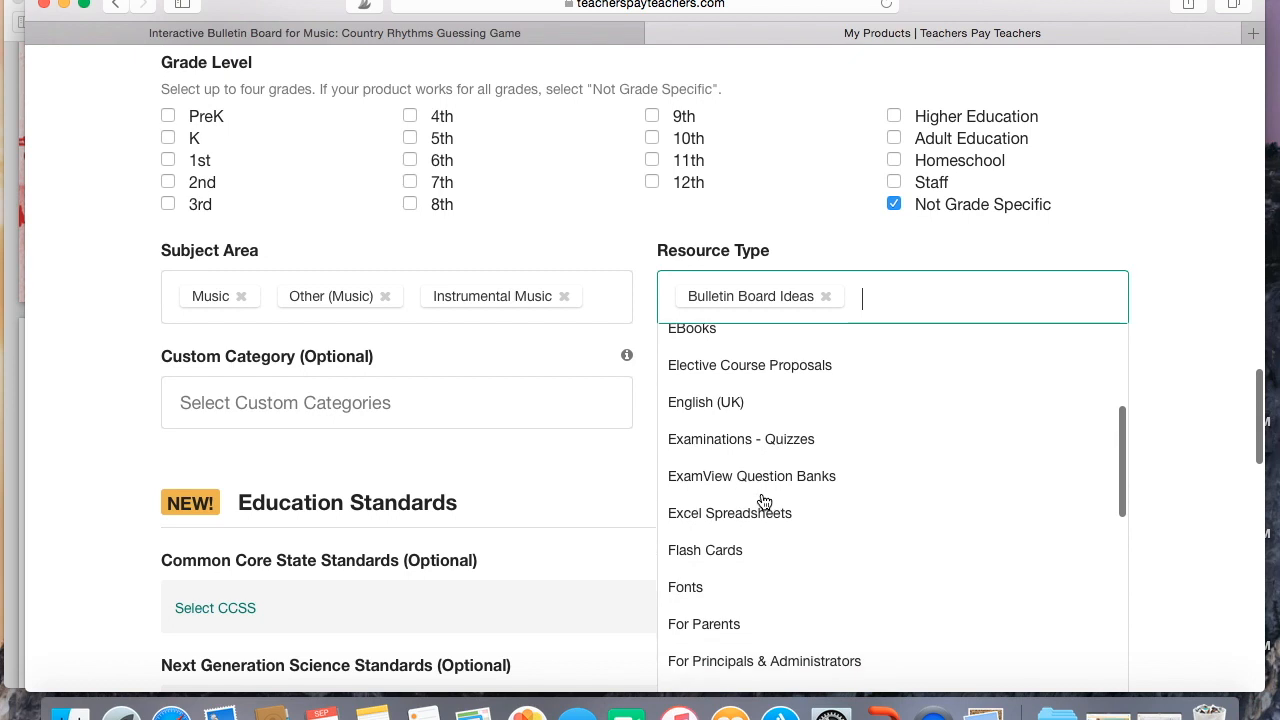
pyautogui.scroll(-5, 765, 500)
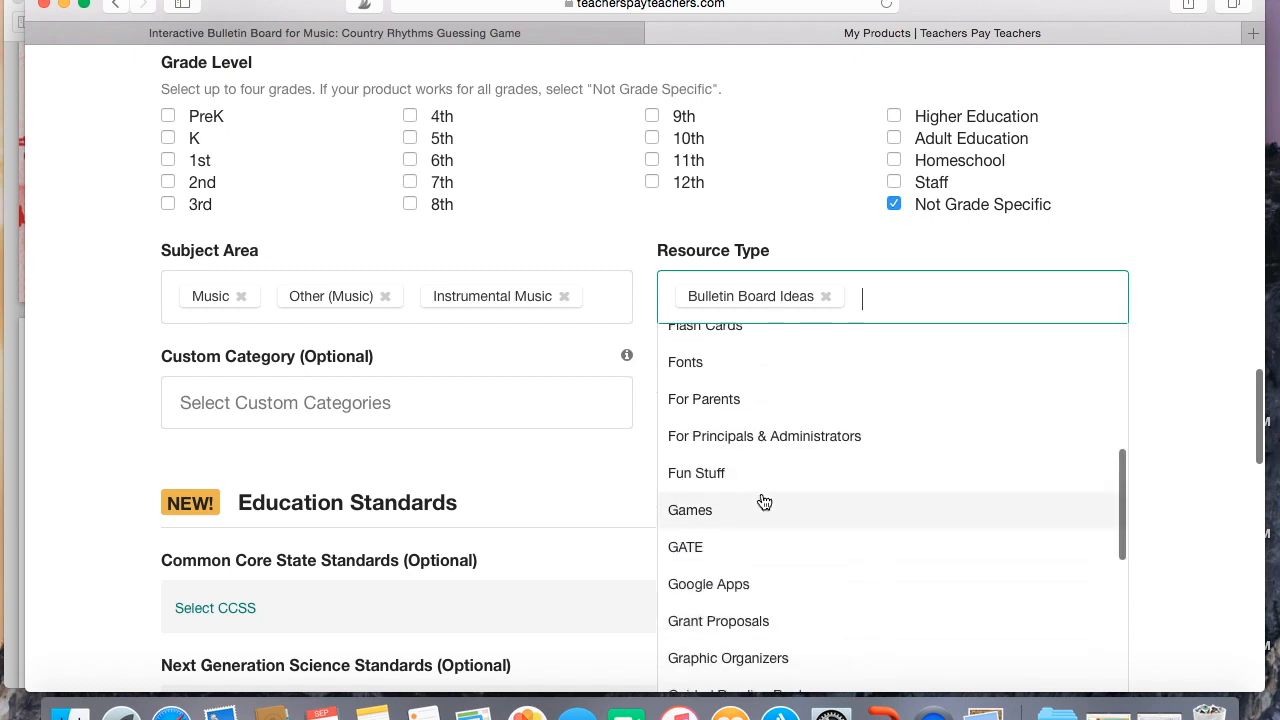
pyautogui.click(765, 412)
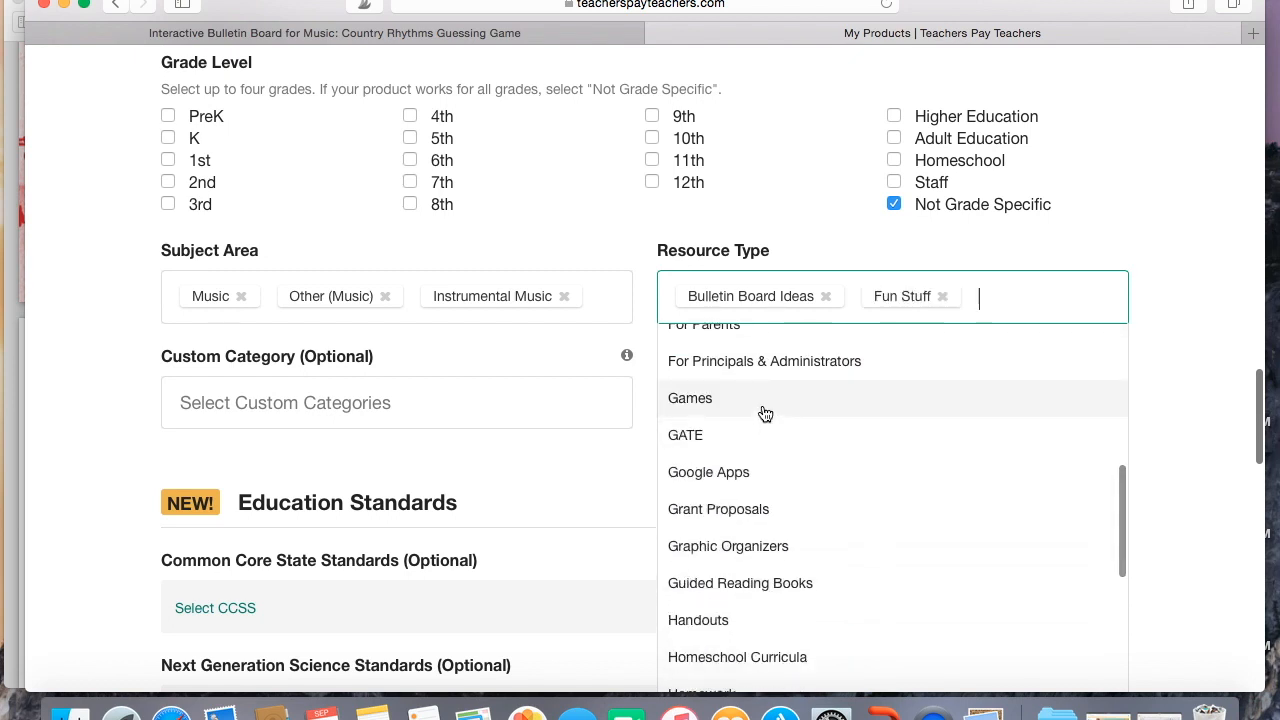
pyautogui.scroll(-6, 765, 413)
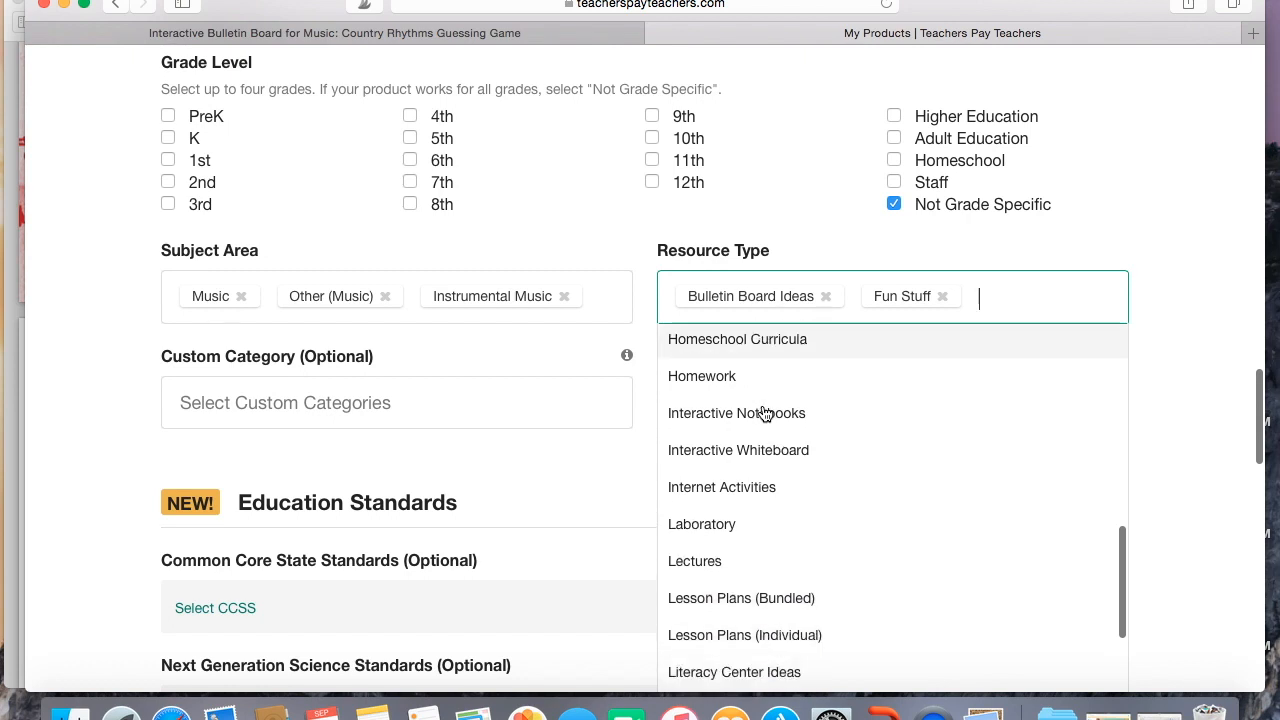
pyautogui.scroll(-5, 765, 413)
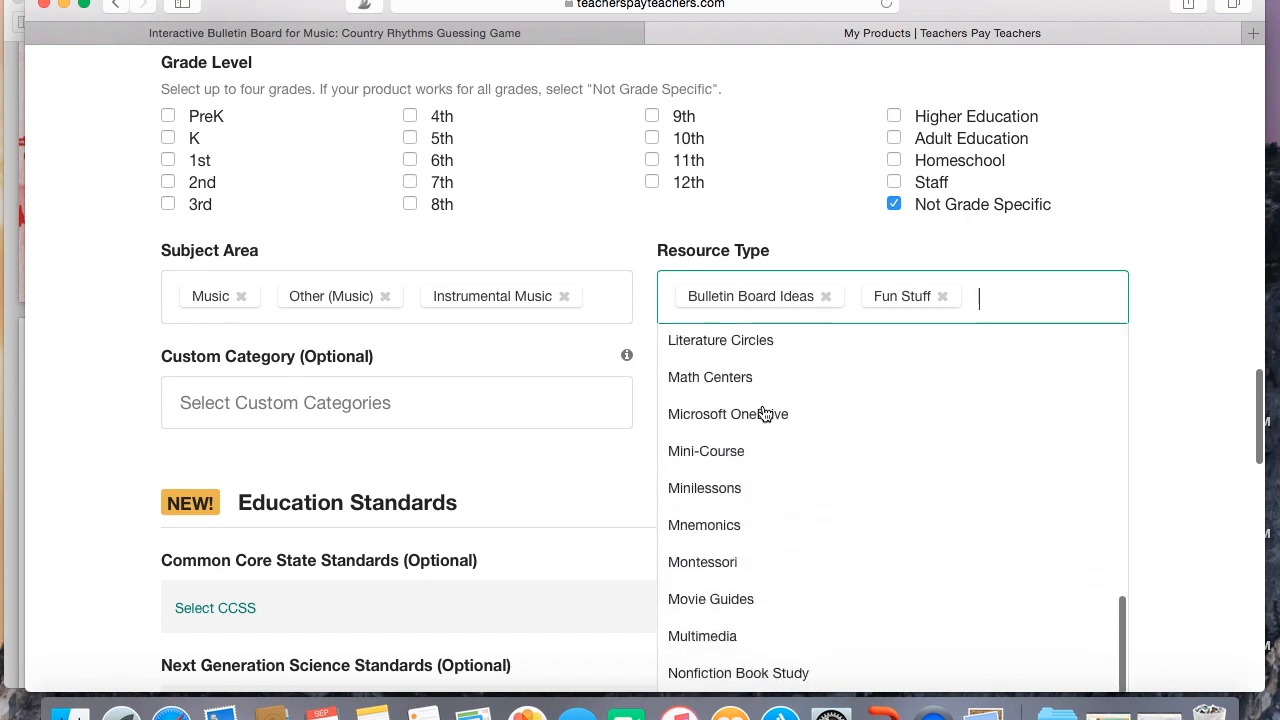
pyautogui.scroll(-6, 765, 413)
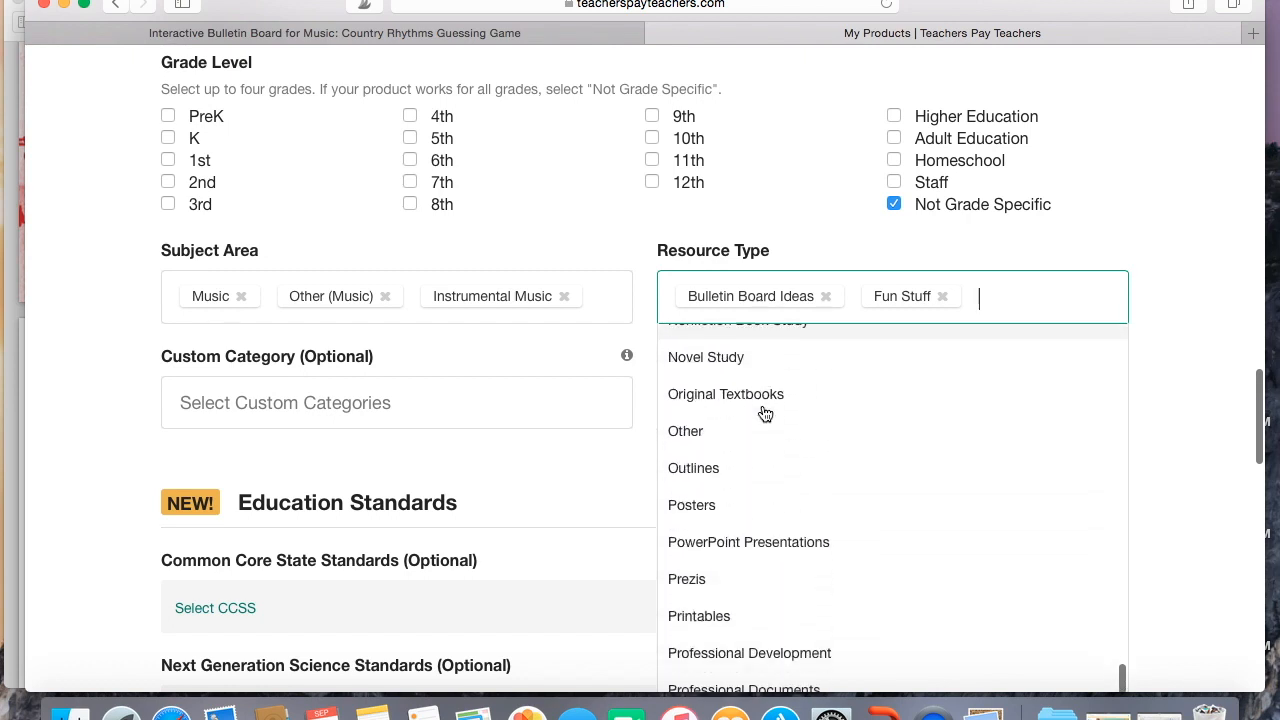
pyautogui.scroll(-1, 765, 413)
pyautogui.click(737, 472)
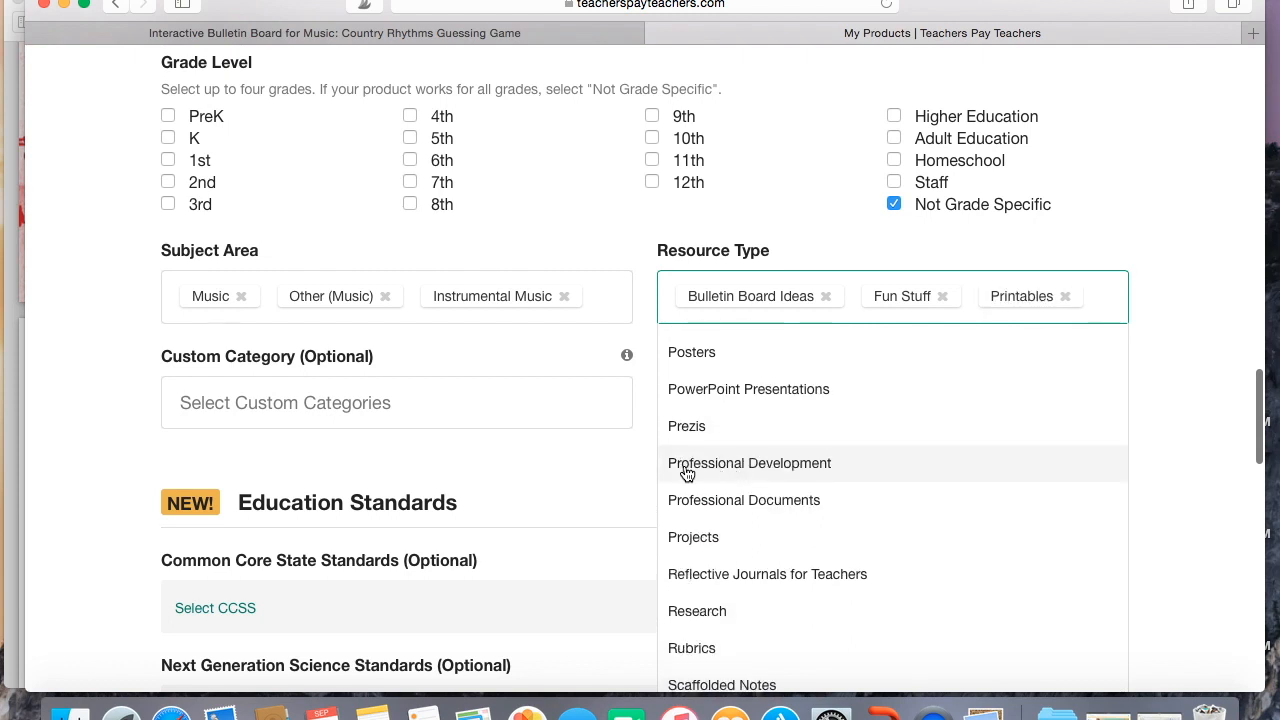
pyautogui.click(614, 472)
# Assign the product to the Classroom Decor custom category.
pyautogui.scroll(-1, 614, 472)
pyautogui.click(491, 396)
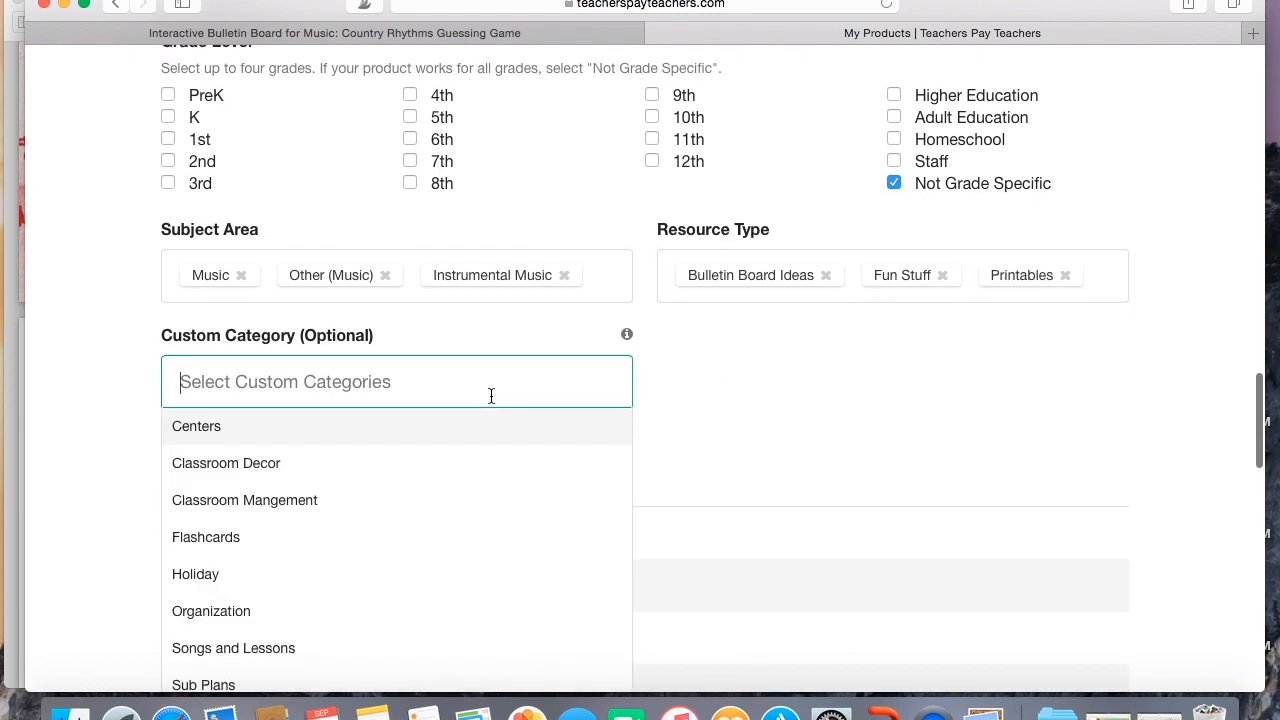
pyautogui.scroll(-2, 438, 479)
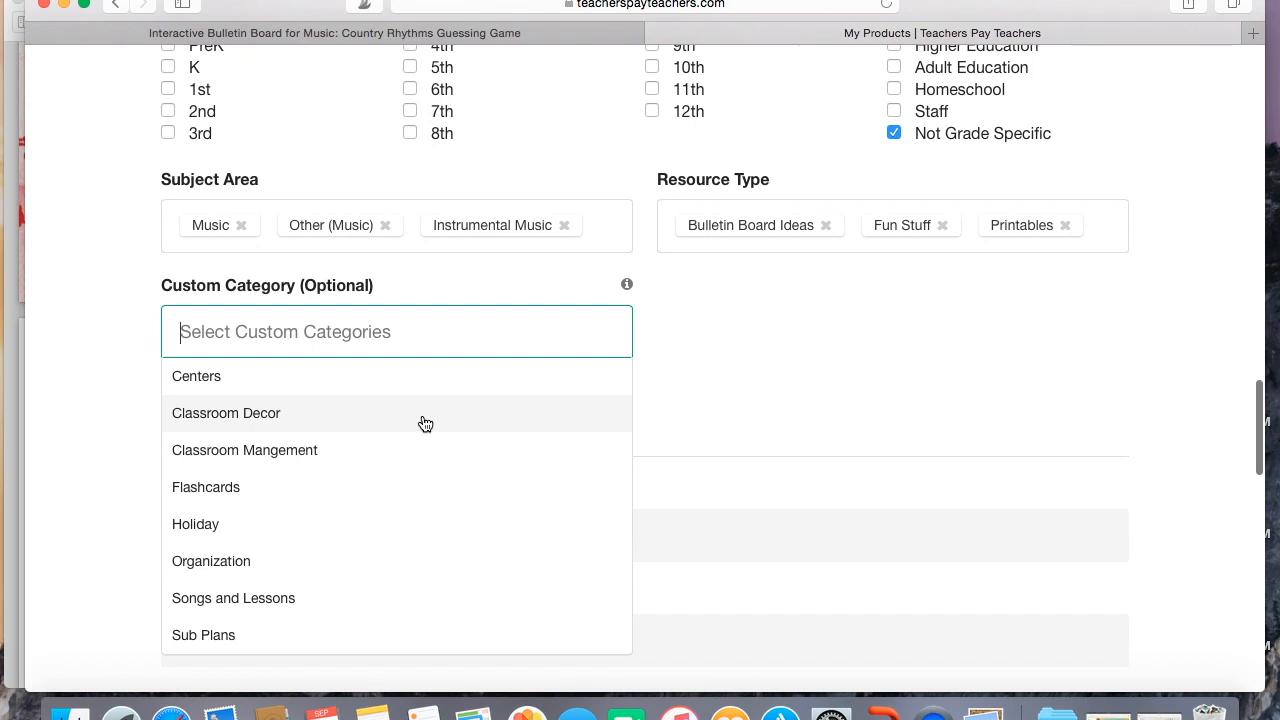
pyautogui.click(425, 424)
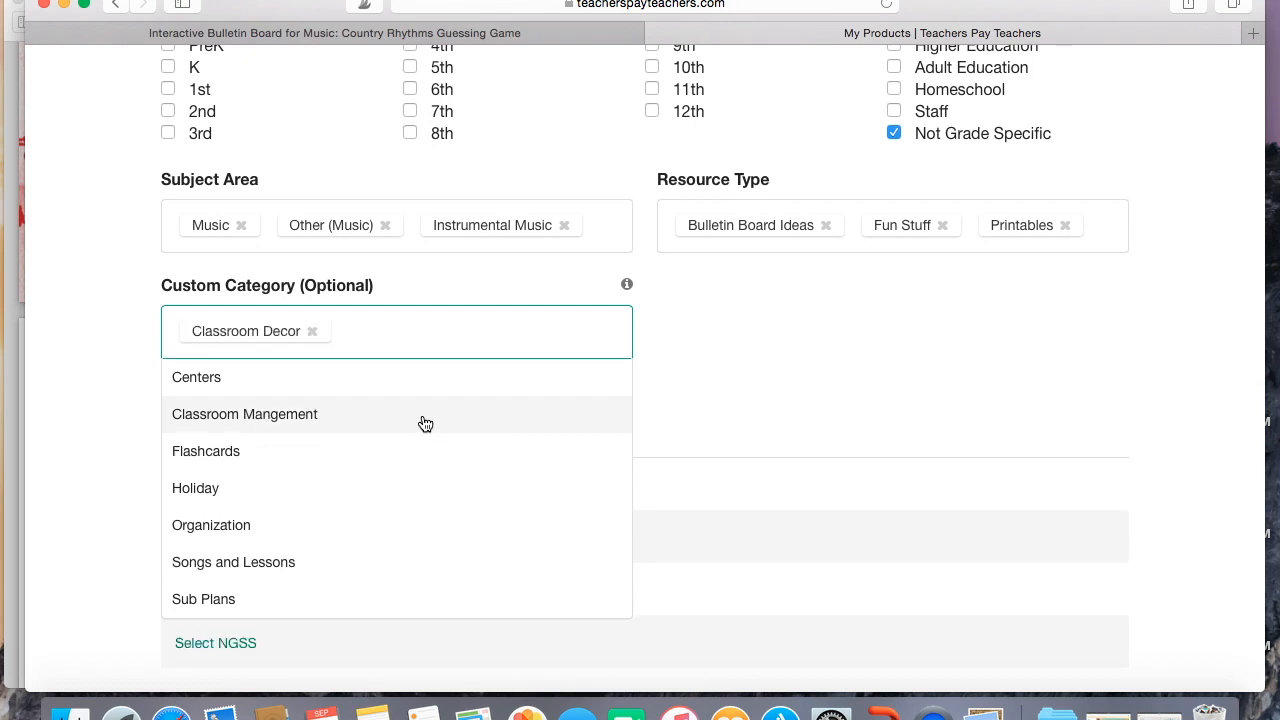
pyautogui.click(765, 418)
# Review the details and copyright sections and check the upload progress of the product file.
pyautogui.scroll(-10, 703, 437)
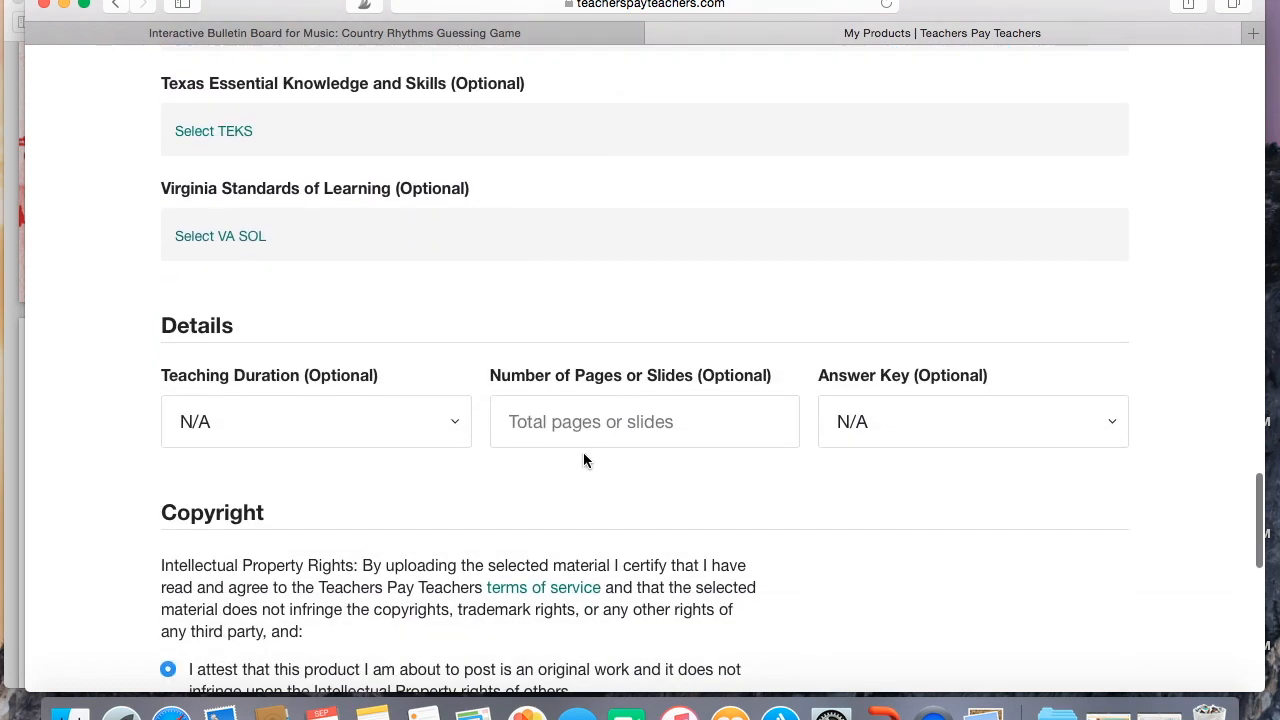
pyautogui.scroll(-1, 650, 537)
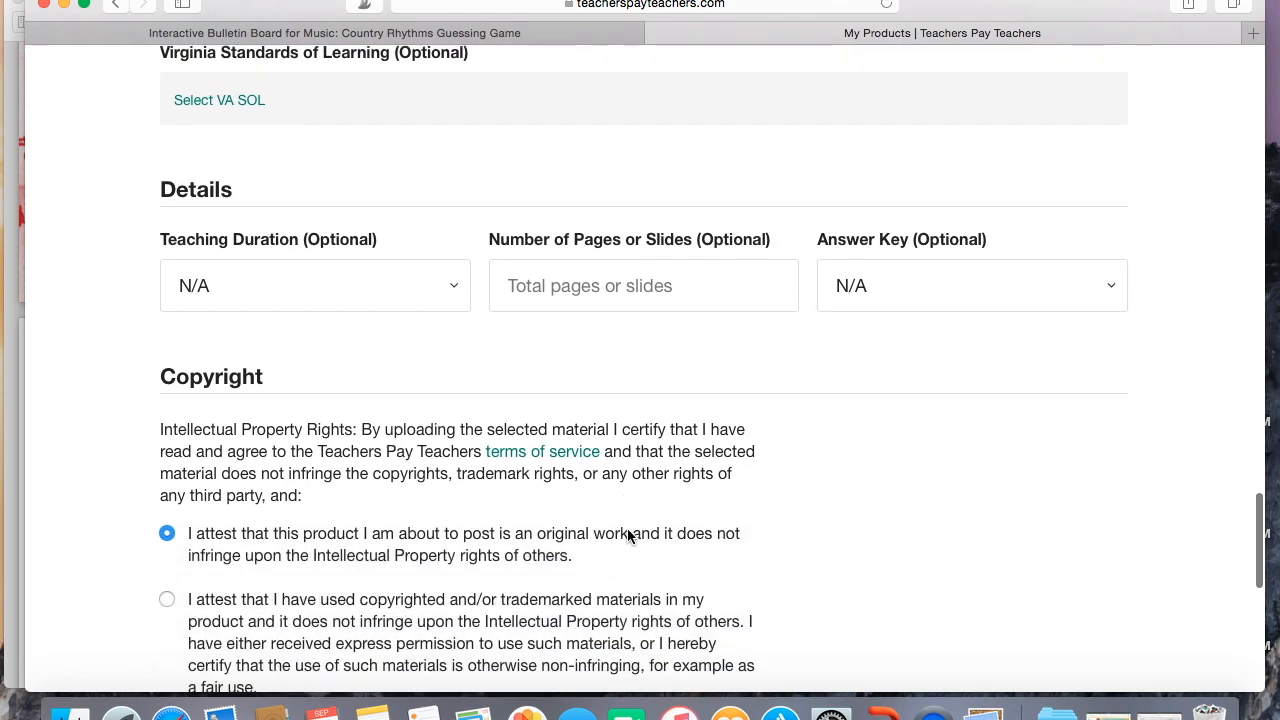
pyautogui.click(466, 646)
pyautogui.scroll(10, 651, 262)
pyautogui.scroll(10, 651, 262)
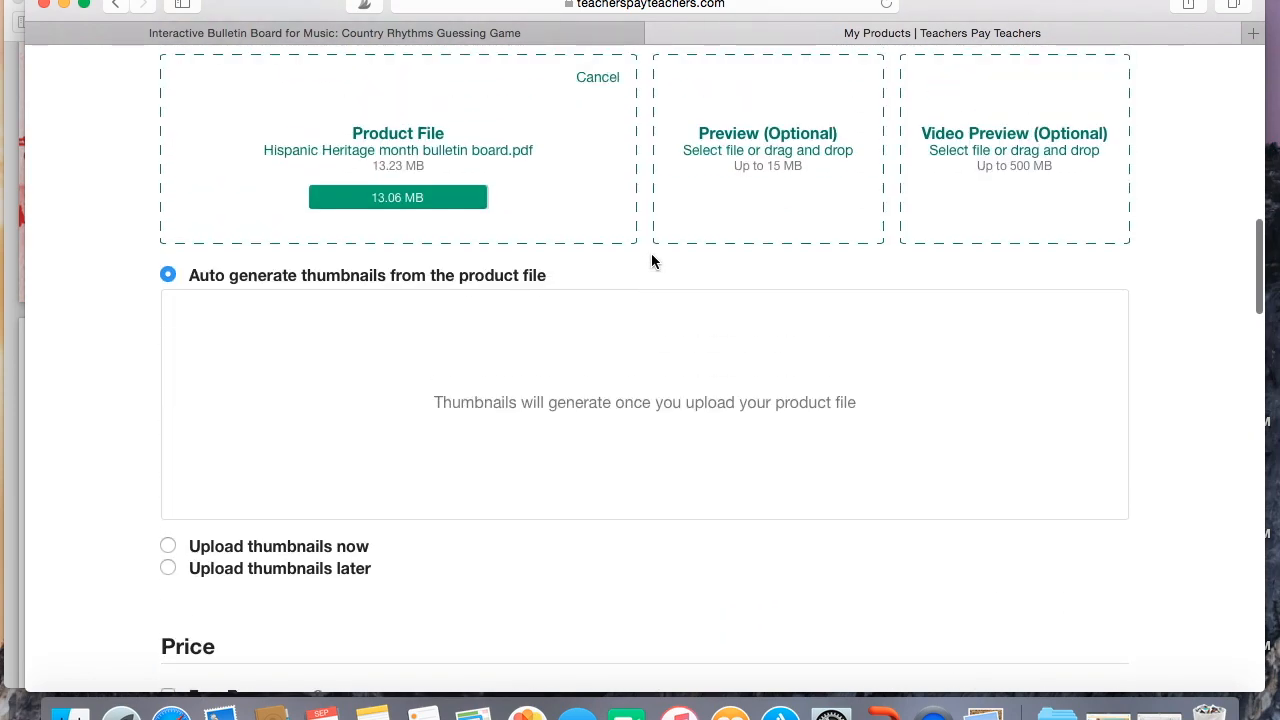
pyautogui.scroll(4, 651, 262)
pyautogui.scroll(-2, 651, 262)
pyautogui.scroll(-1, 651, 261)
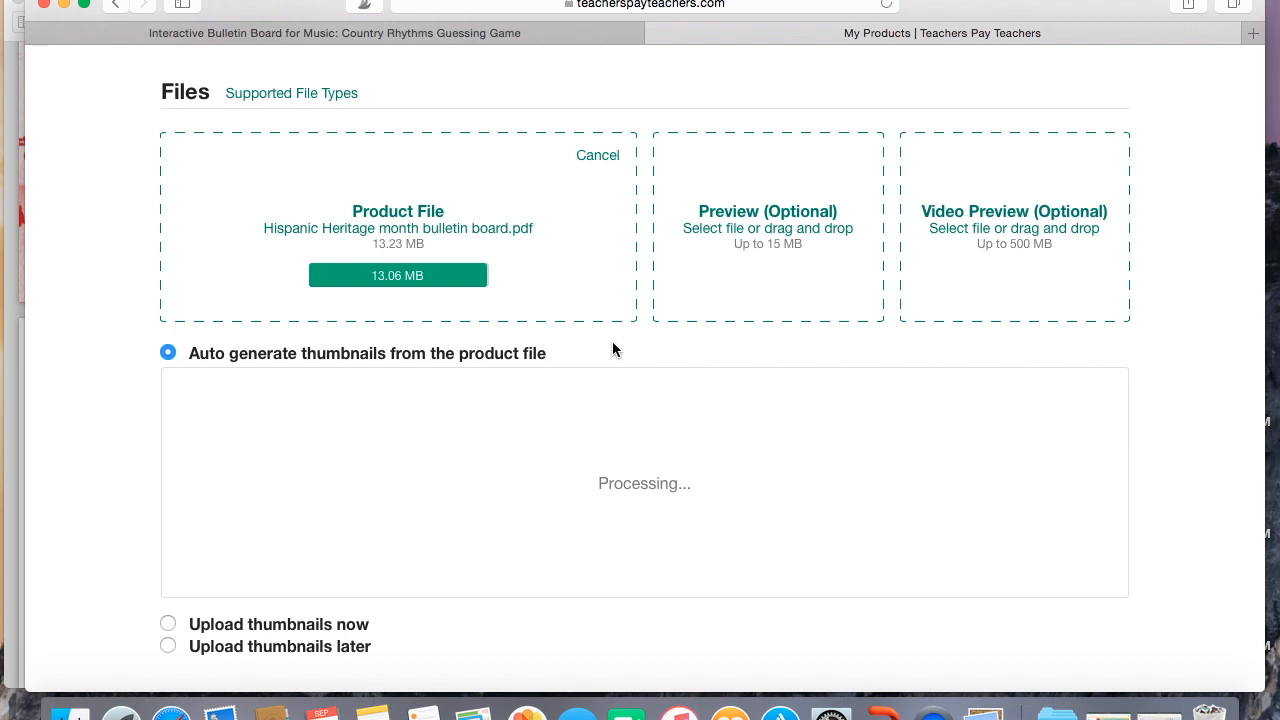
pyautogui.scroll(-1, 614, 349)
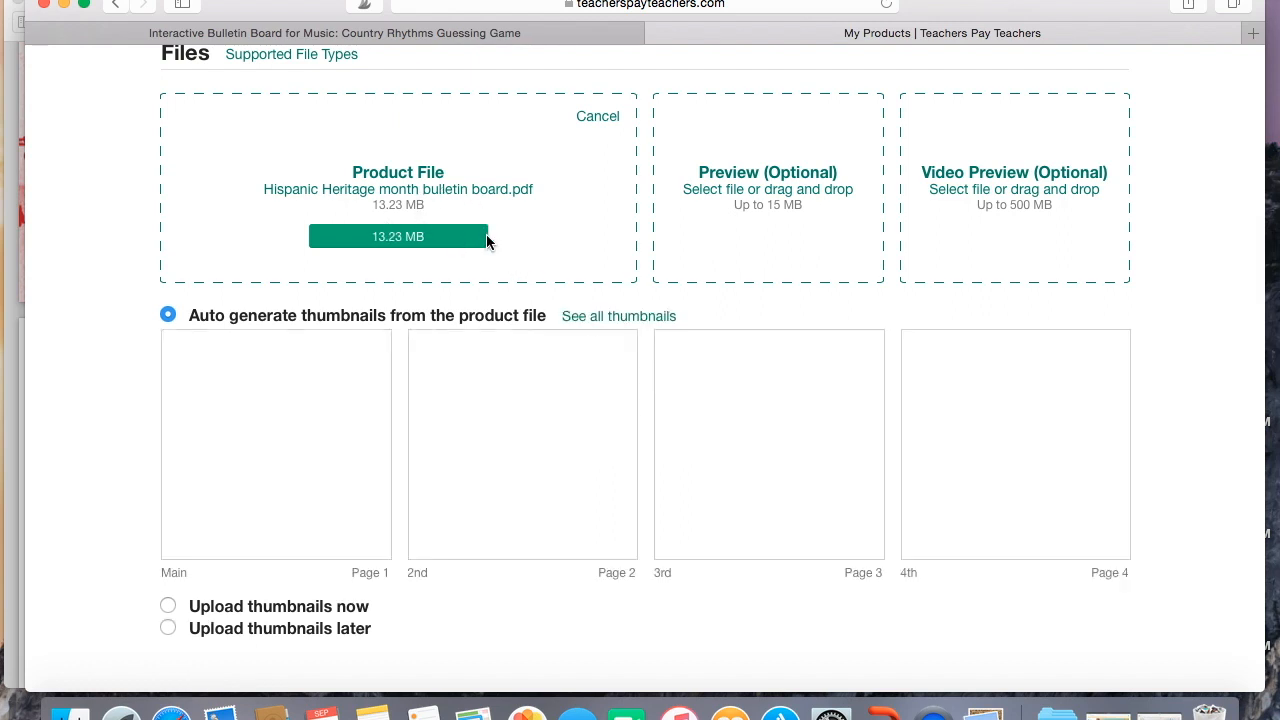
# Feature page 3 as the second thumbnail, page 5 as the third and page 9 as the fourth.
pyautogui.click(610, 318)
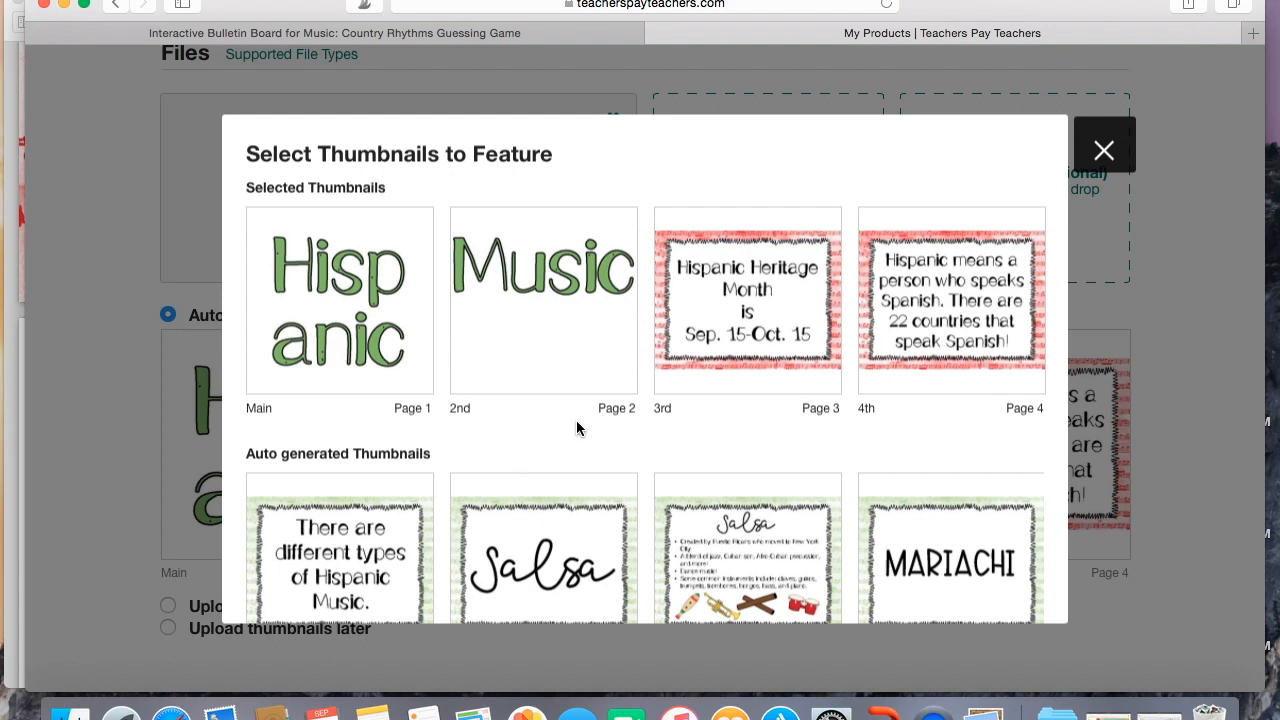
pyautogui.moveTo(731, 331); pyautogui.dragTo(516, 361)
pyautogui.moveTo(370, 330); pyautogui.dragTo(586, 374)
pyautogui.moveTo(363, 540); pyautogui.dragTo(783, 298)
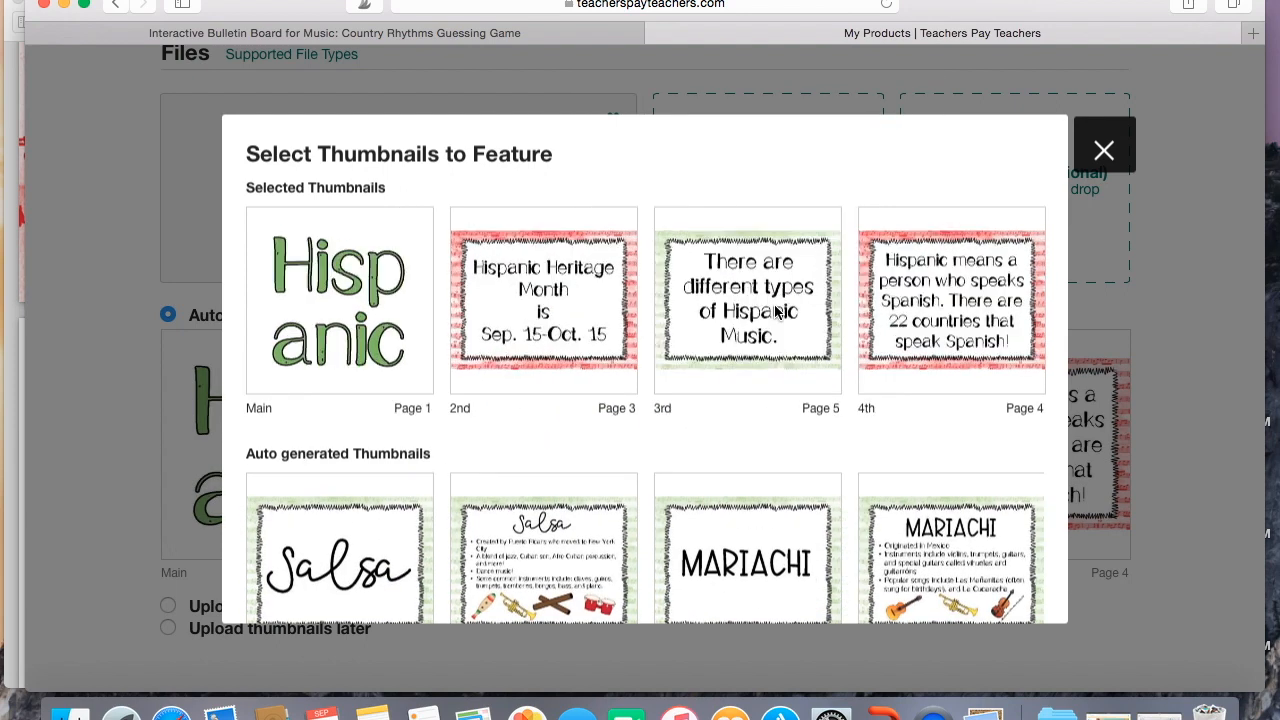
pyautogui.moveTo(950, 550); pyautogui.dragTo(929, 309)
pyautogui.scroll(-5, 836, 436)
pyautogui.moveTo(820, 373)
pyautogui.scroll(-6, 818, 373)
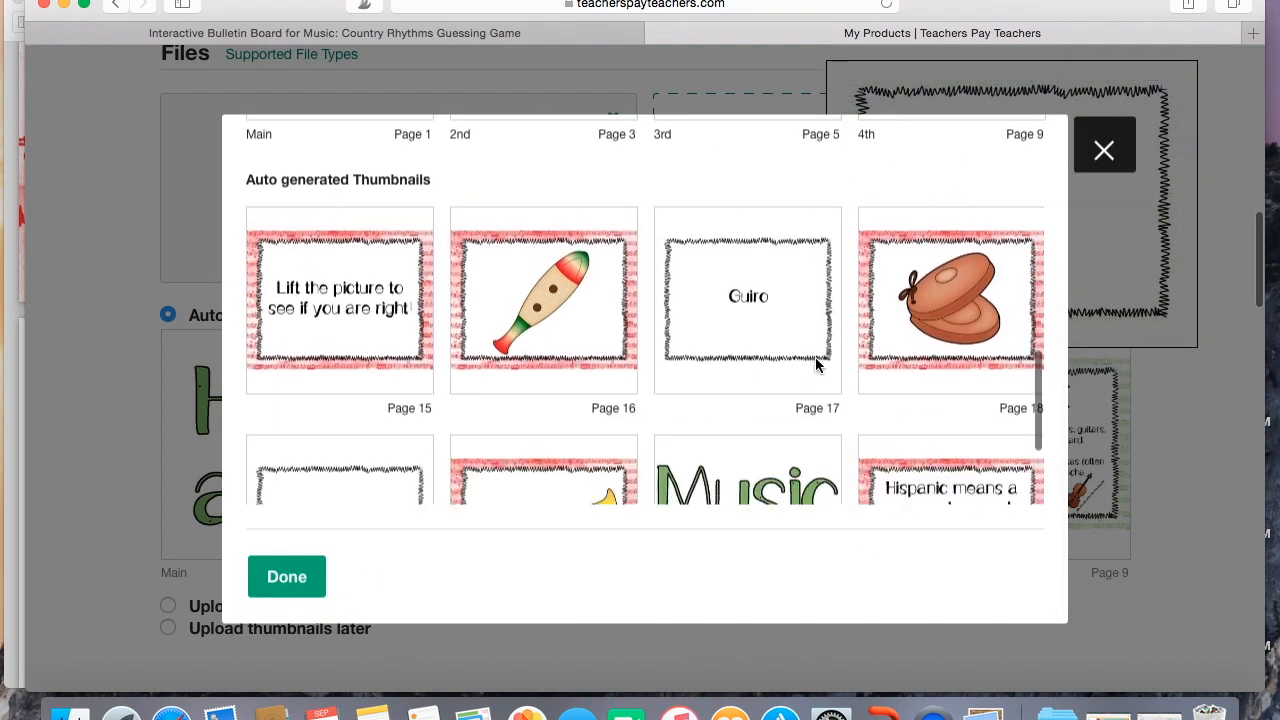
pyautogui.click(1104, 150)
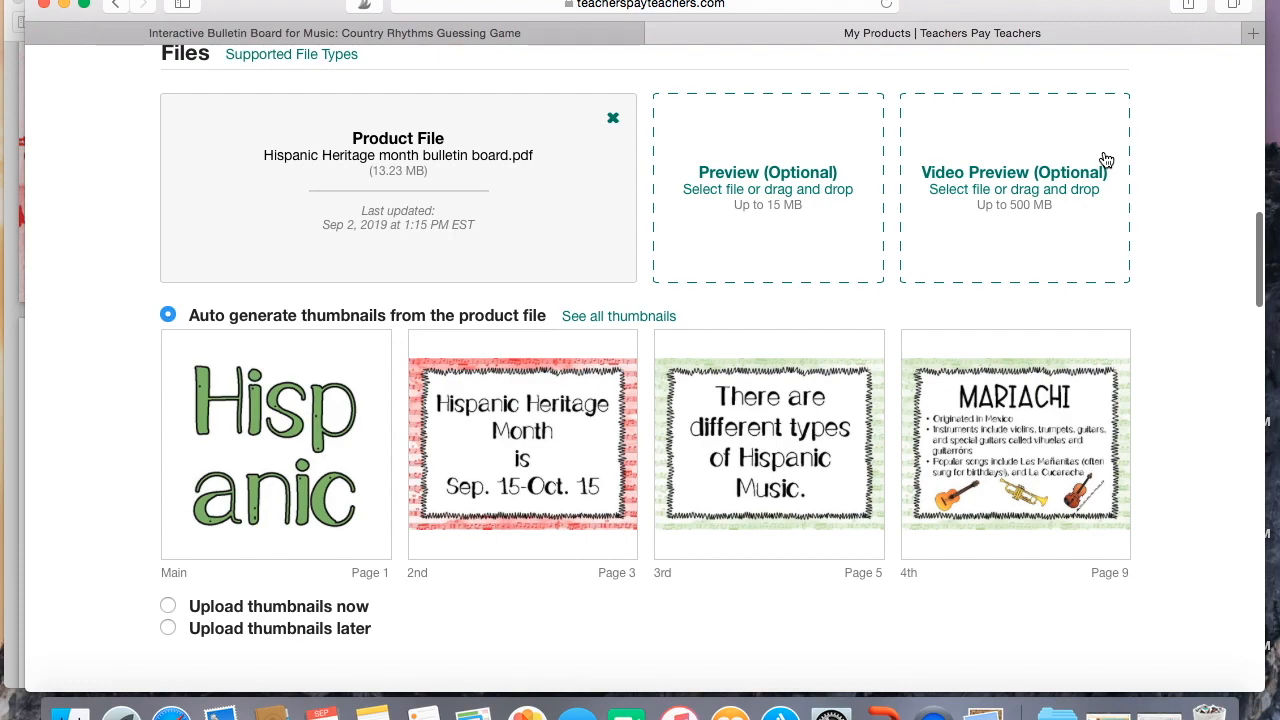
# Submit the new product listing and reopen it for editing.
pyautogui.scroll(-15, 816, 330)
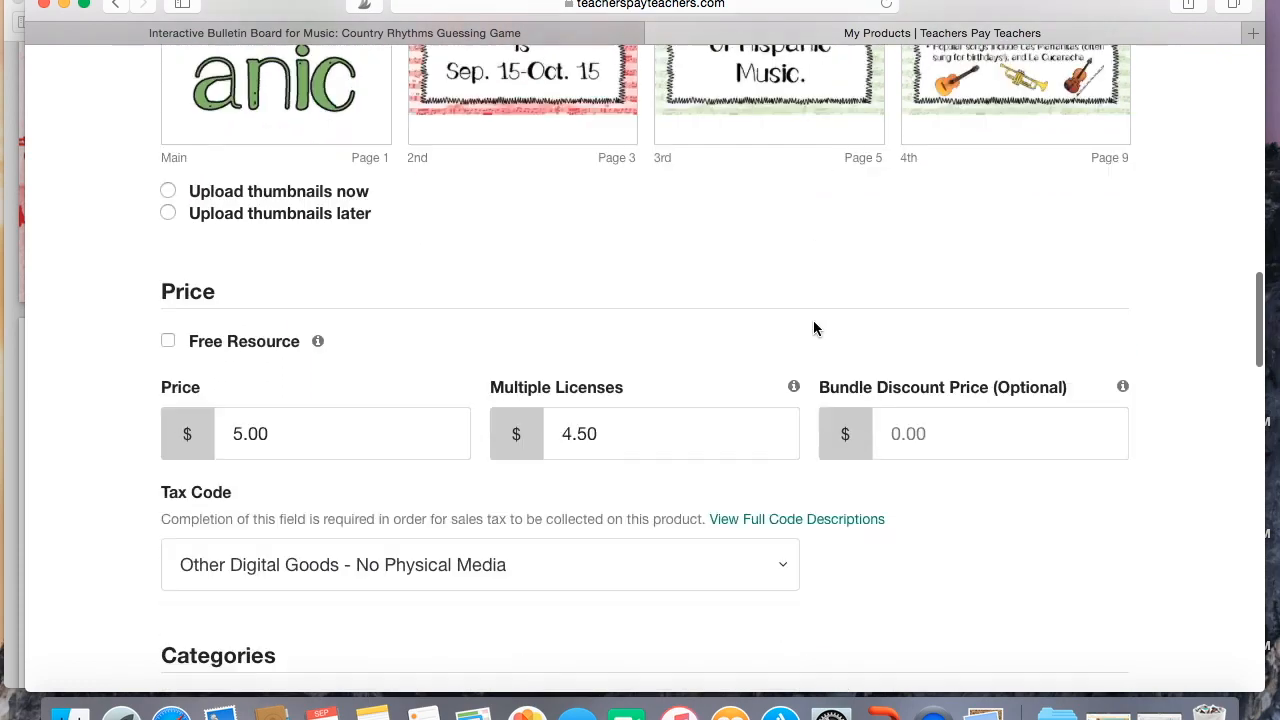
pyautogui.scroll(-15, 813, 328)
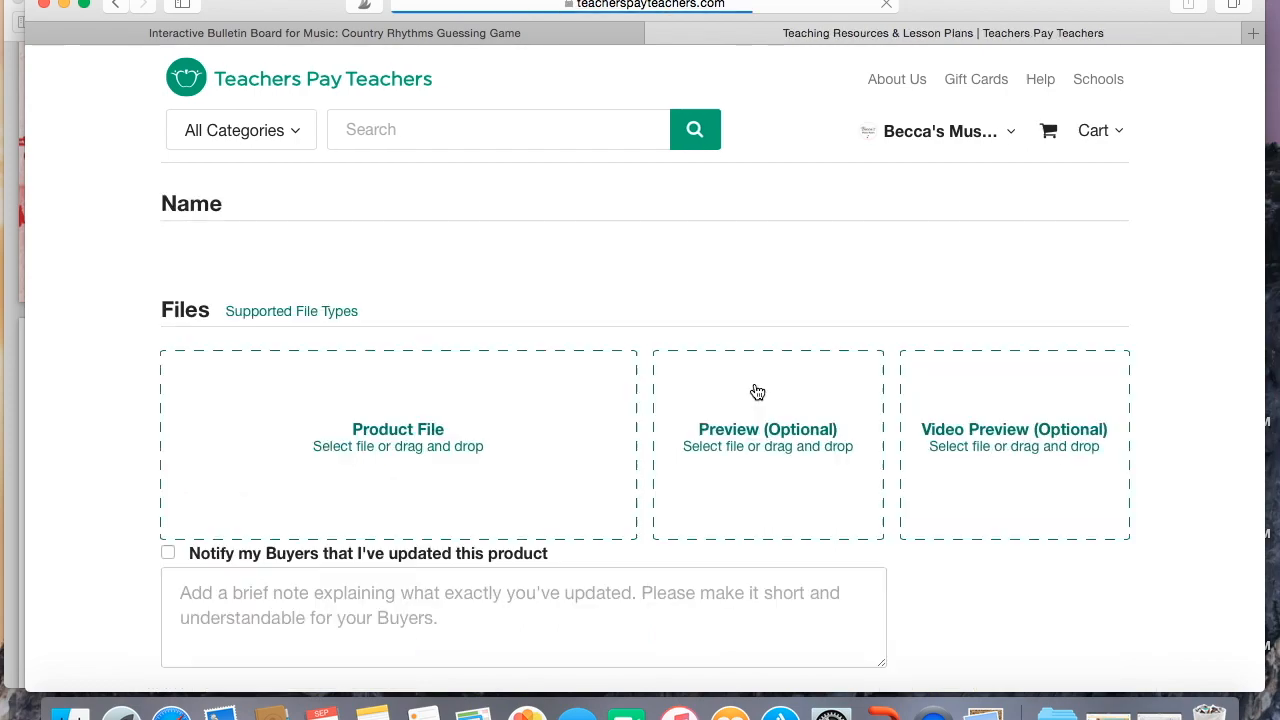
# Switch to uploading thumbnails now and replace the main cover with the Hispanic Heritage Month Music Bulletin Board PNG image.
pyautogui.scroll(-10, 700, 408)
pyautogui.scroll(-15, 699, 408)
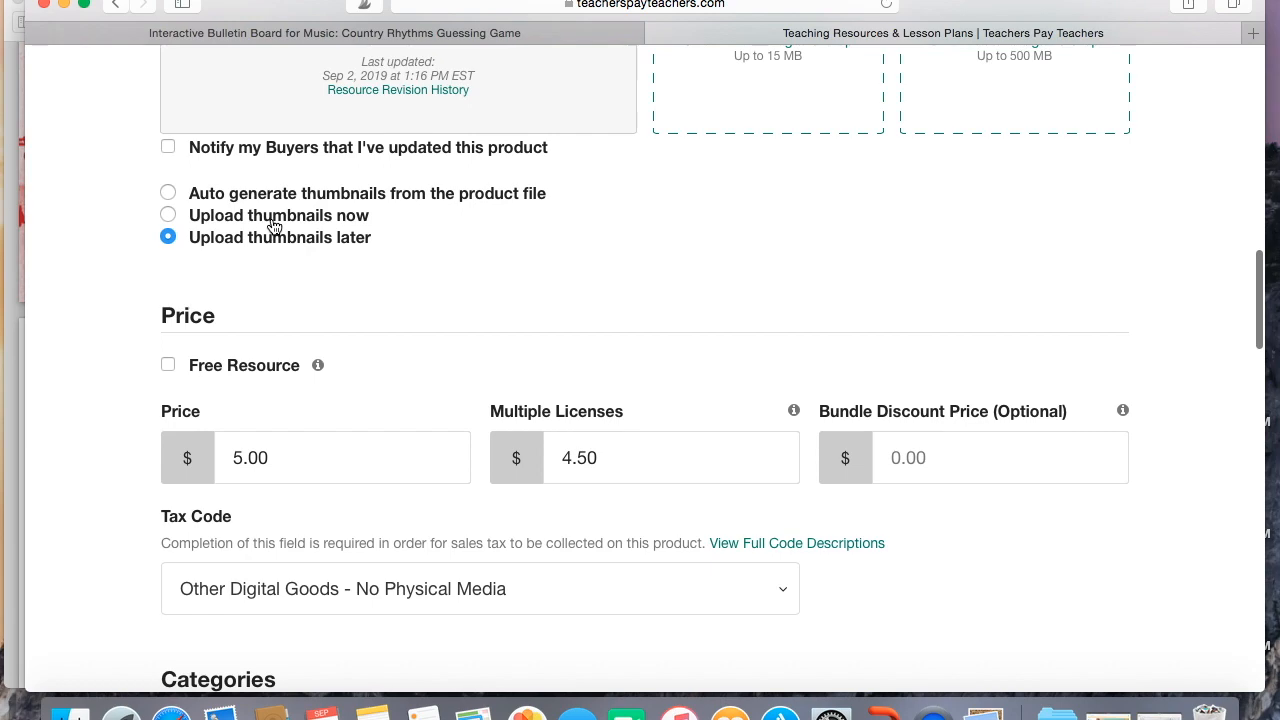
pyautogui.click(272, 215)
pyautogui.click(369, 254)
pyautogui.click(295, 331)
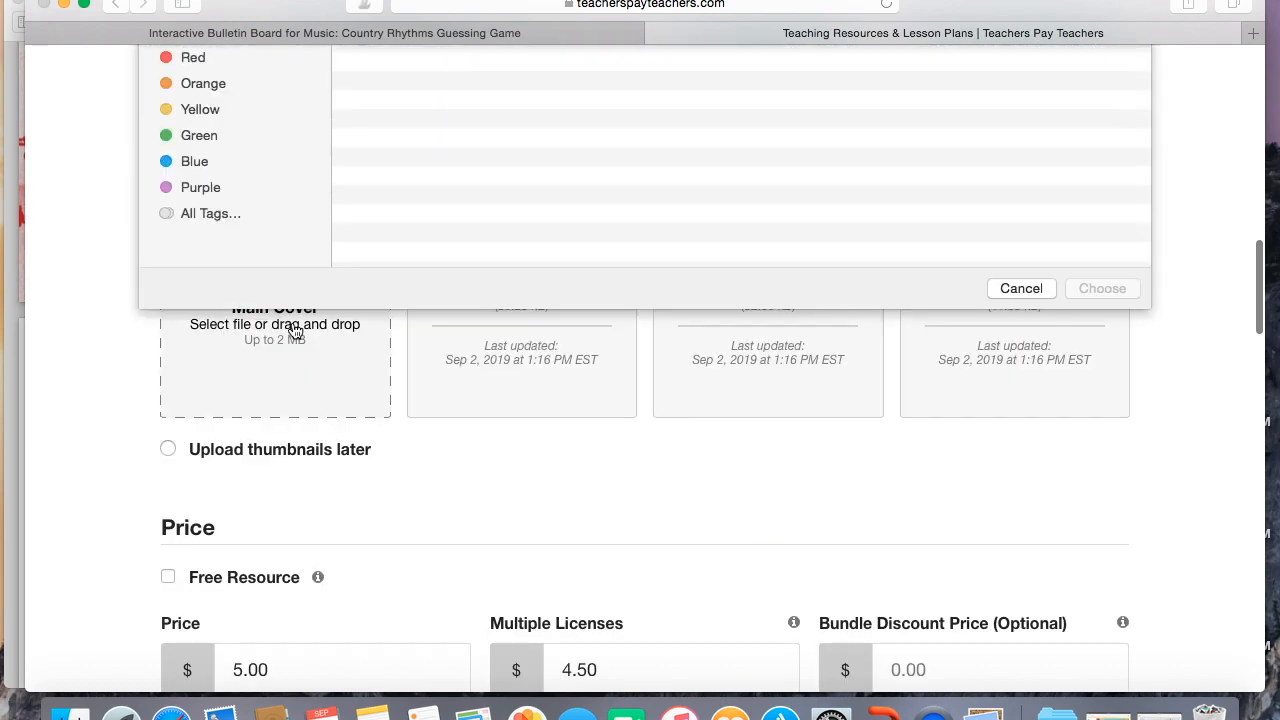
pyautogui.click(797, 136)
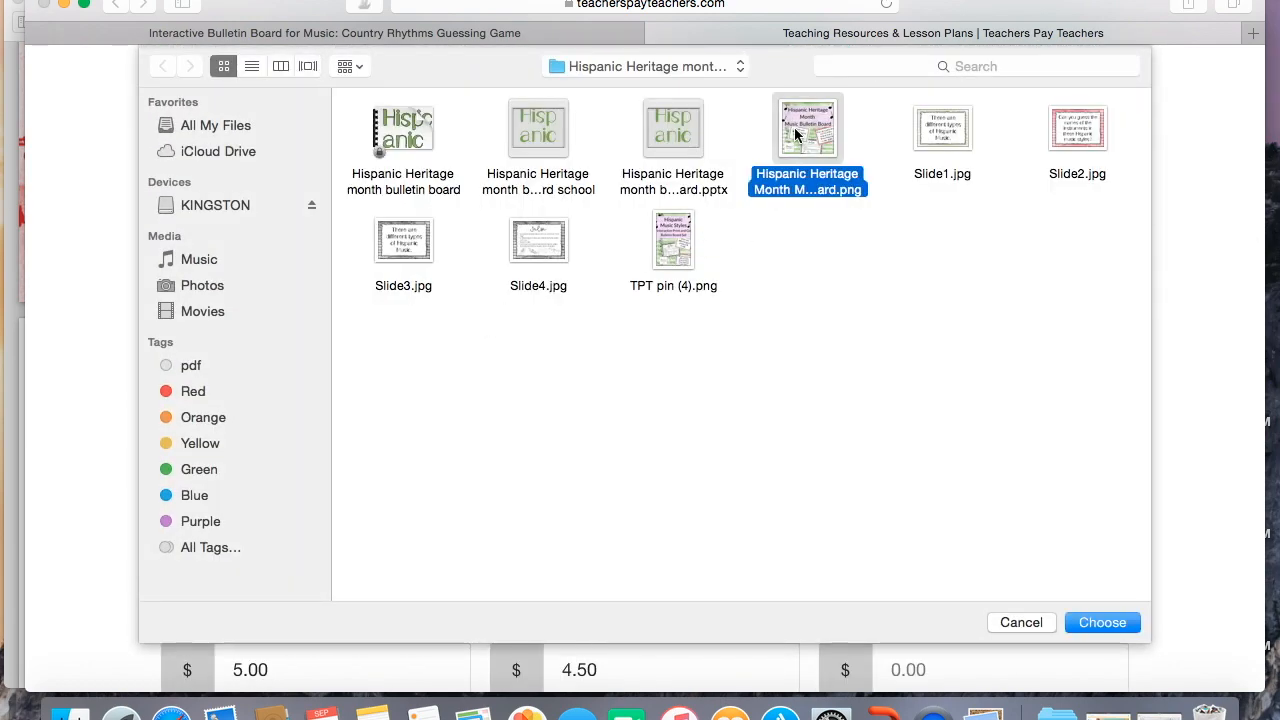
pyautogui.click(1088, 620)
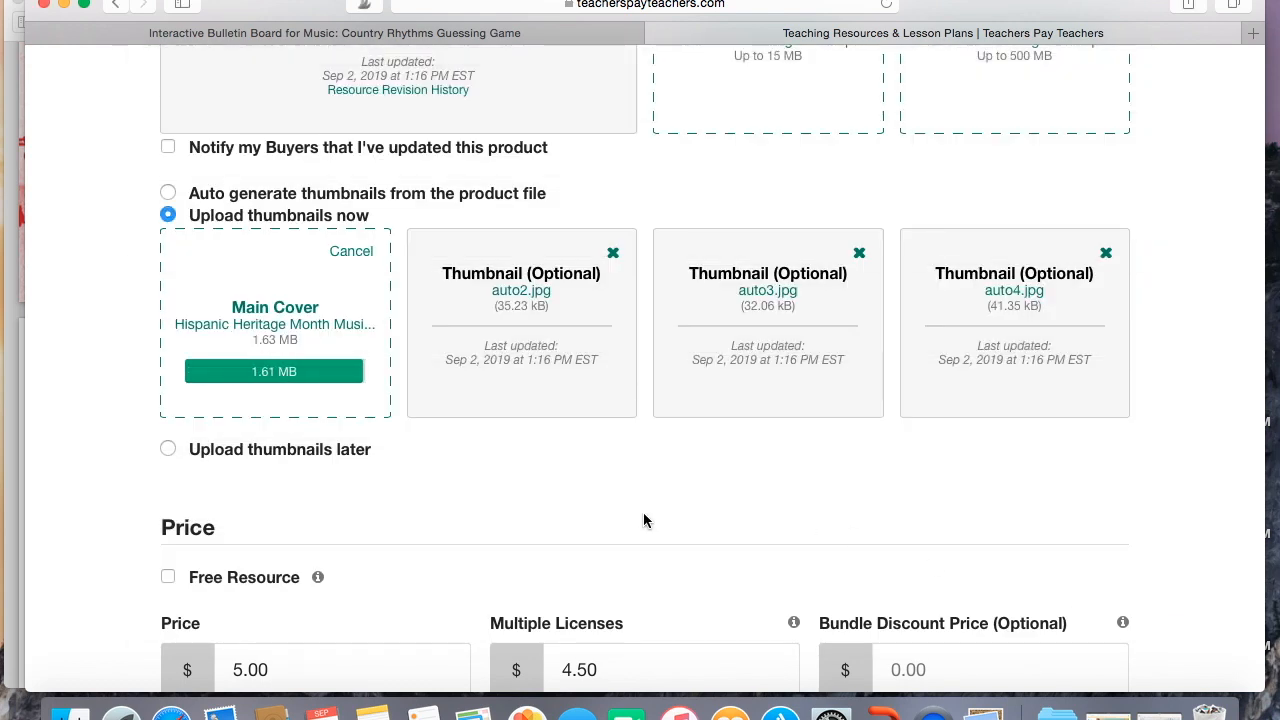
# Close the Country Rhythms Guessing Game listing page and return to the new product's form.
pyautogui.scroll(-1, 643, 520)
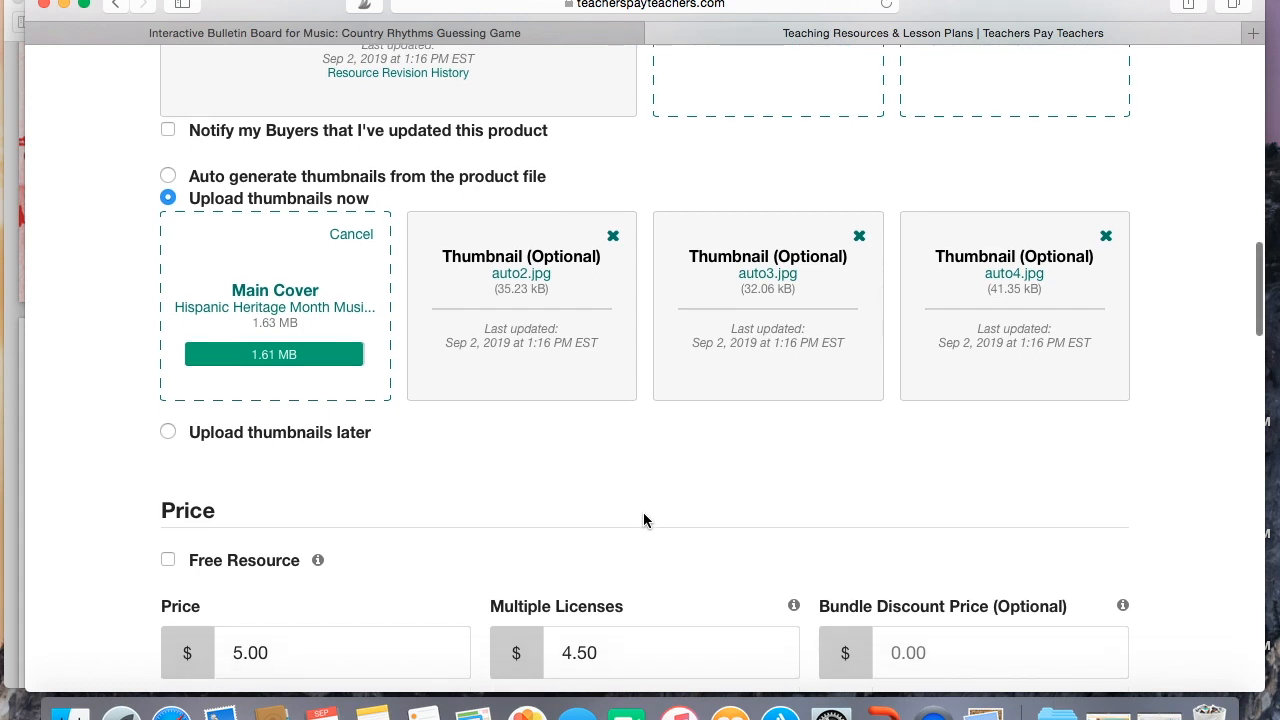
pyautogui.scroll(-1, 643, 520)
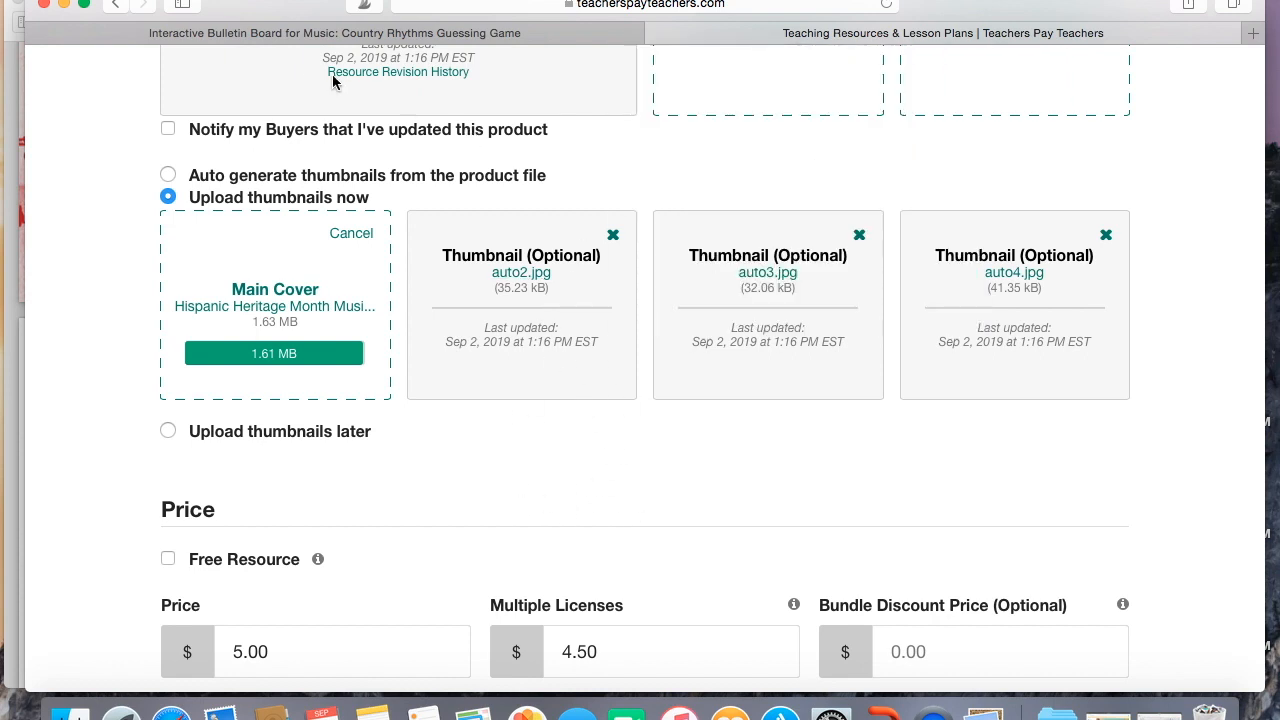
pyautogui.click(34, 36)
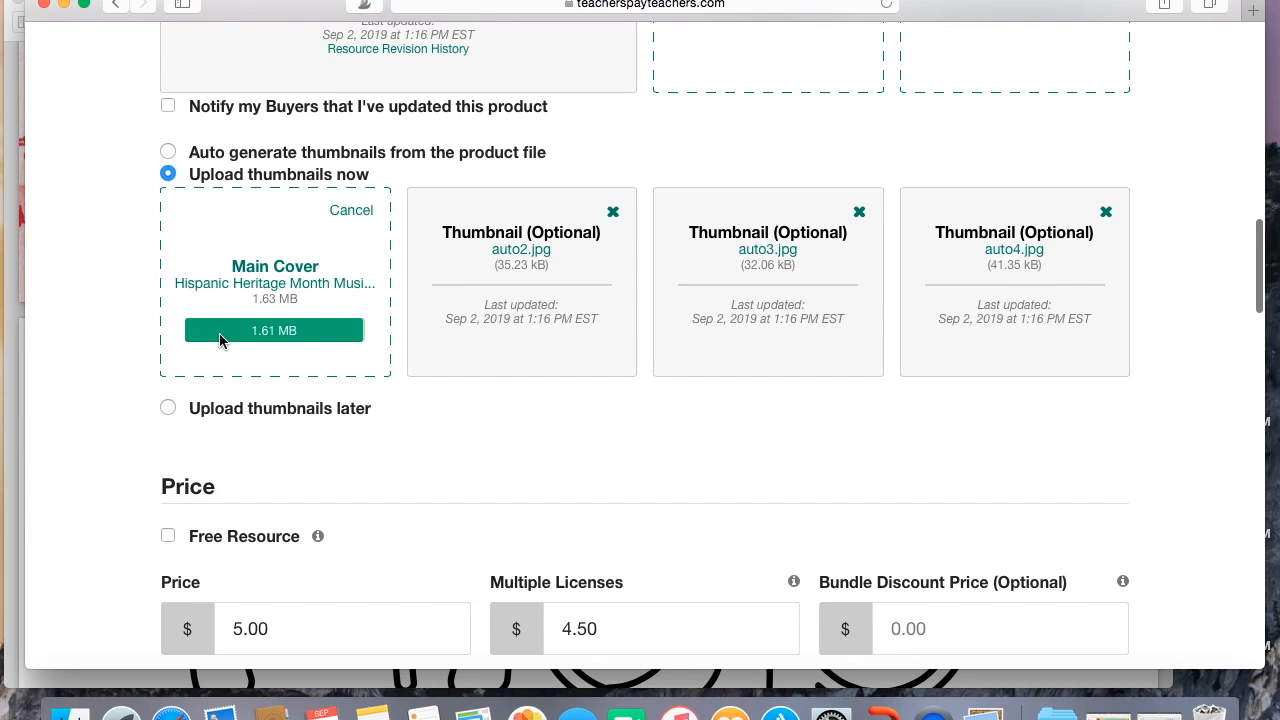
pyautogui.scroll(-1, 440, 443)
pyautogui.scroll(-5, 441, 444)
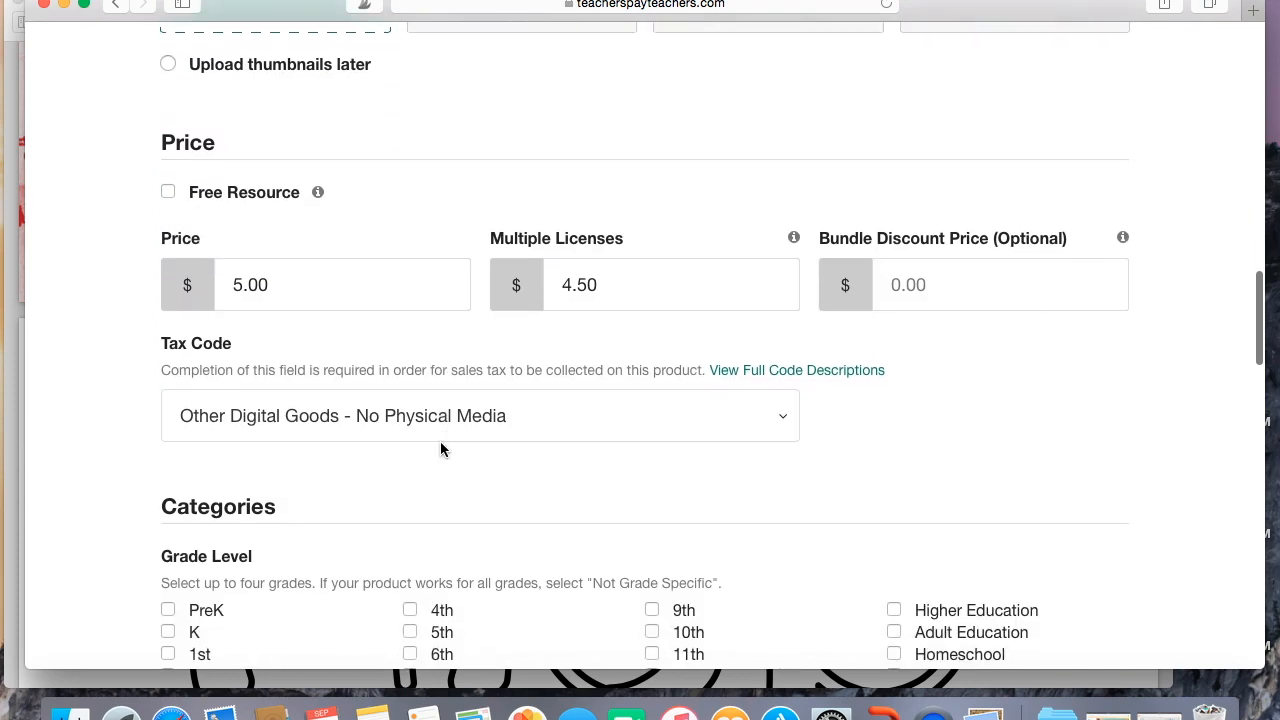
# Review the new product form's title, description, product file and uploaded thumbnails.
pyautogui.scroll(10, 440, 445)
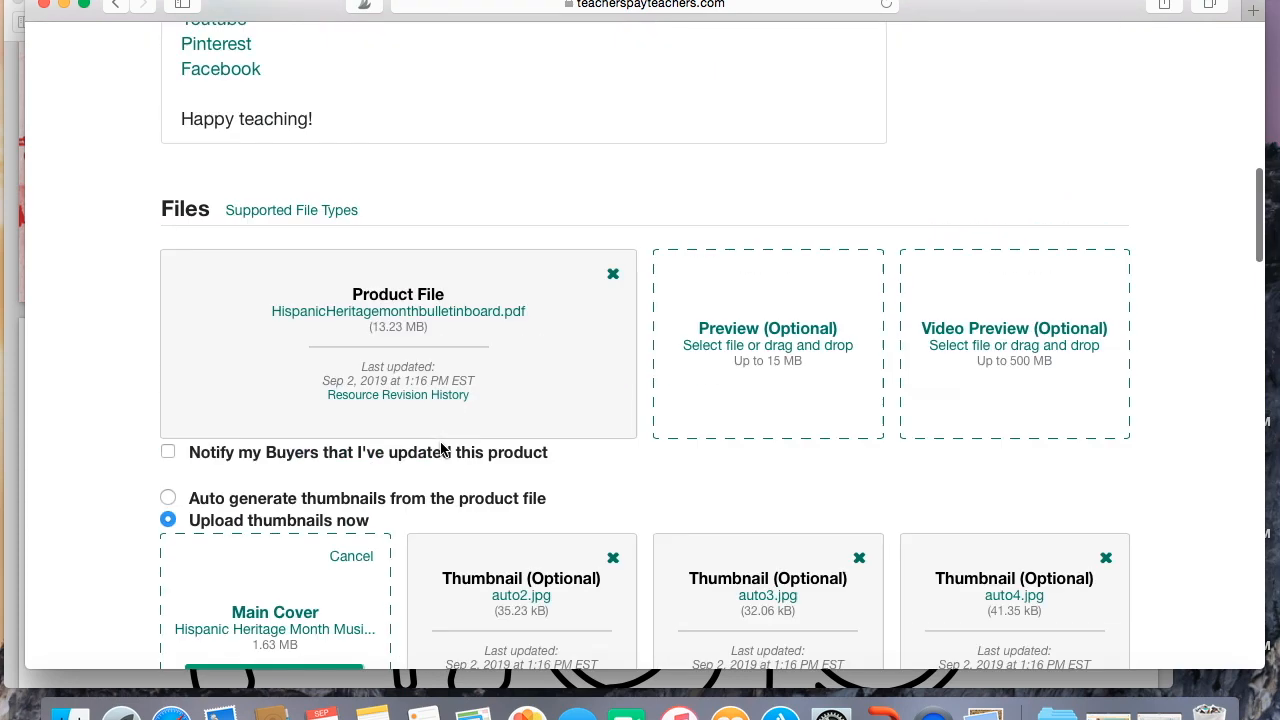
pyautogui.scroll(8, 440, 443)
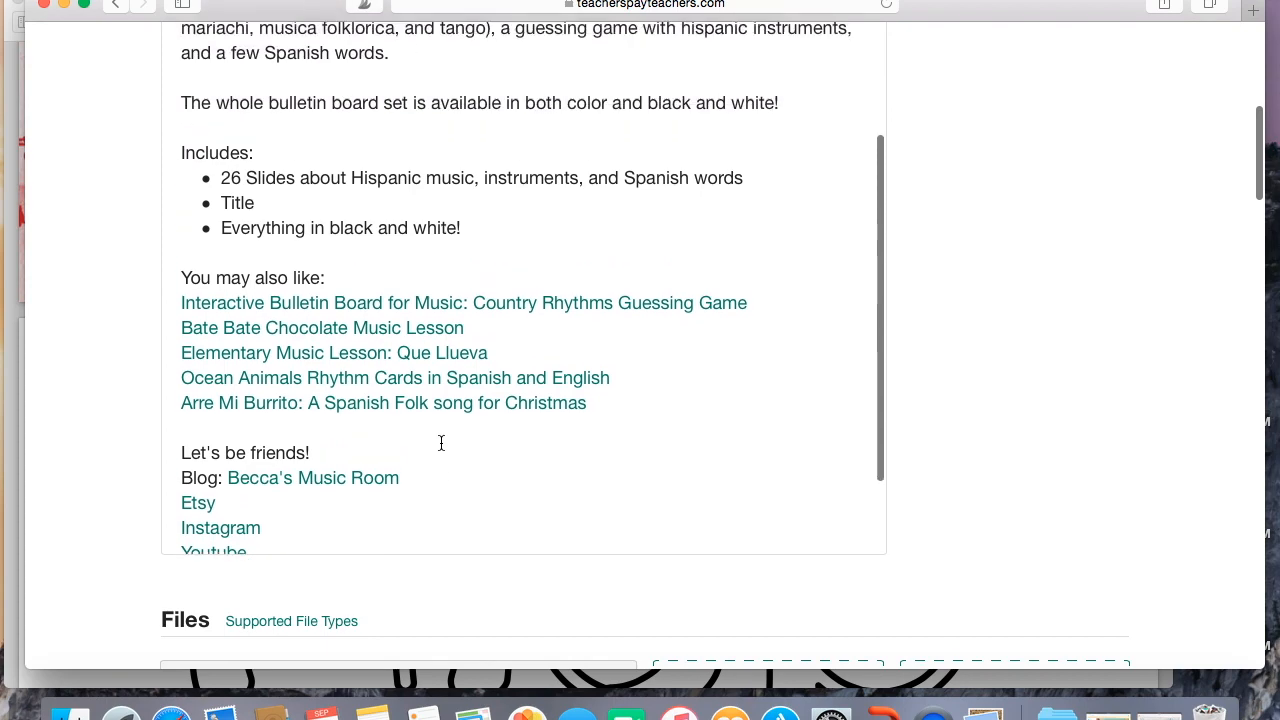
pyautogui.scroll(10, 440, 443)
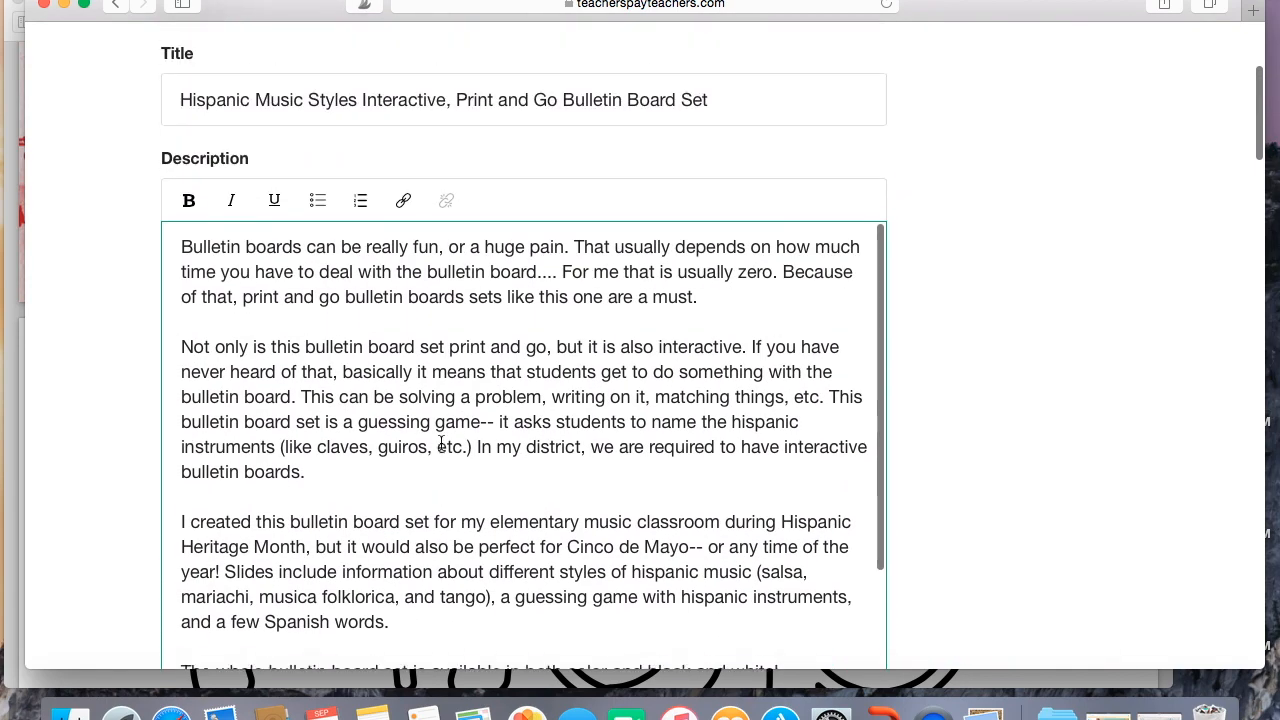
pyautogui.scroll(-10, 440, 443)
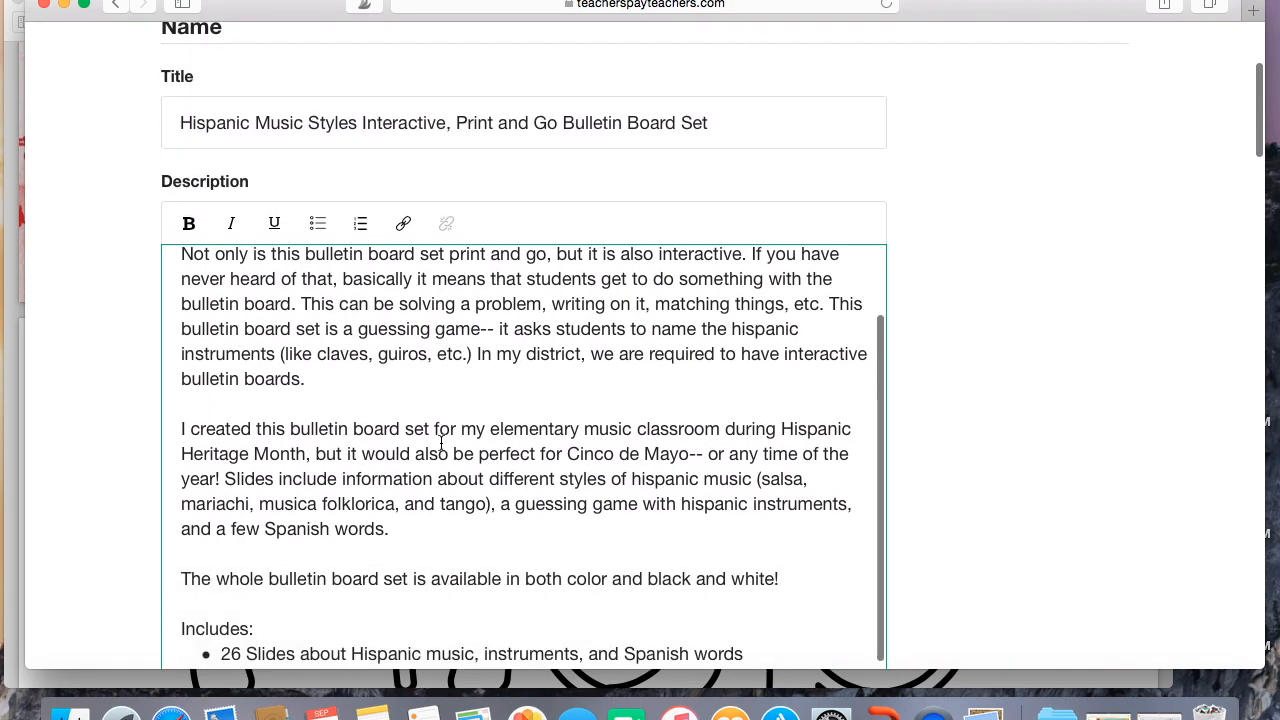
pyautogui.scroll(10, 440, 443)
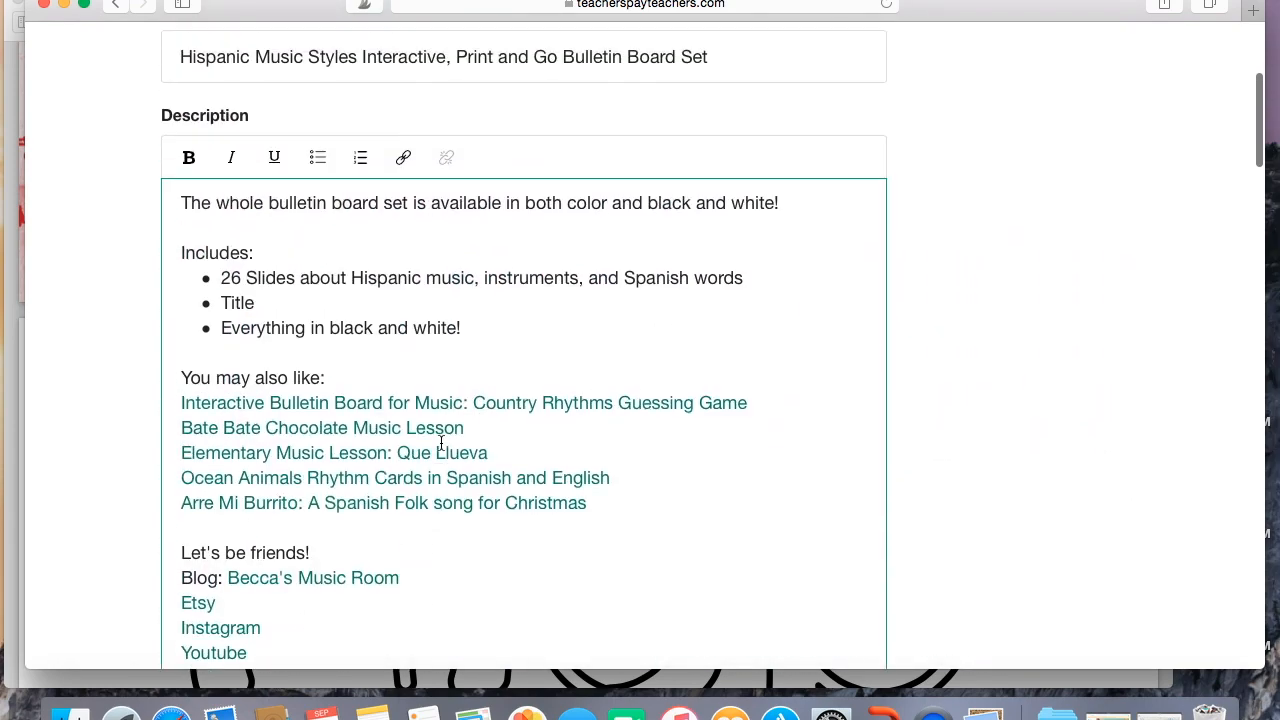
pyautogui.scroll(-2, 440, 443)
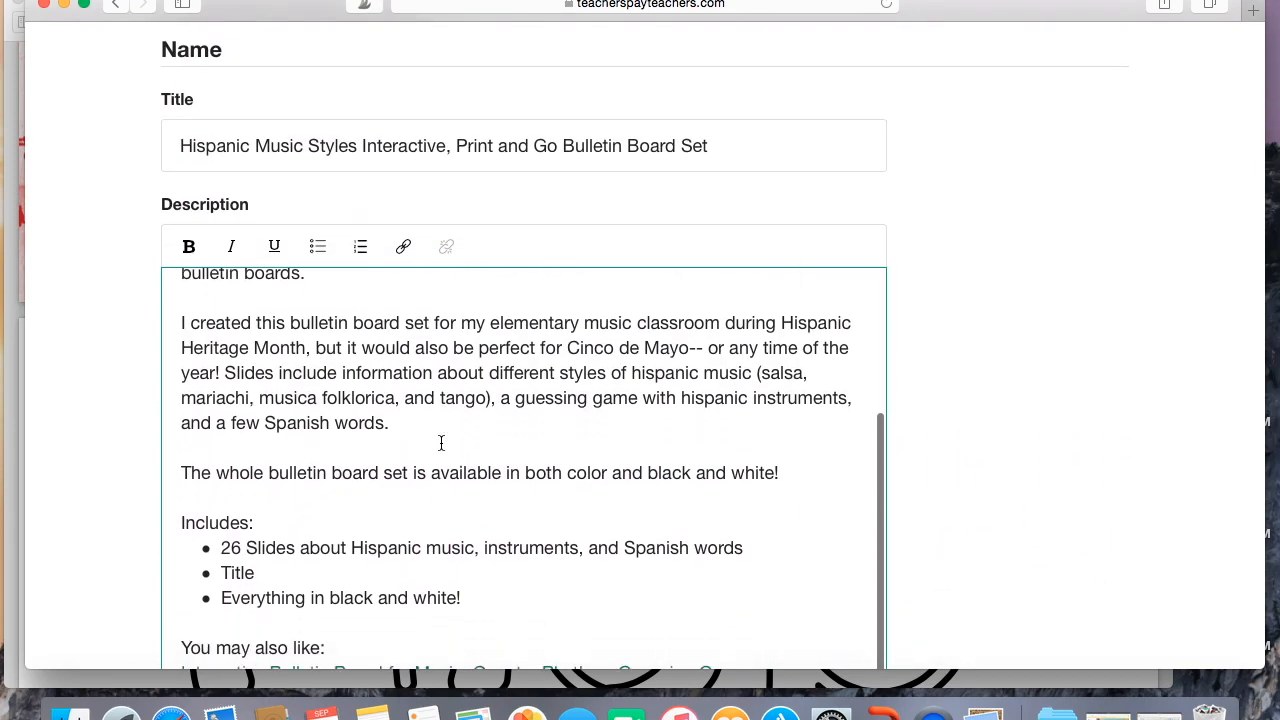
pyautogui.scroll(-15, 996, 318)
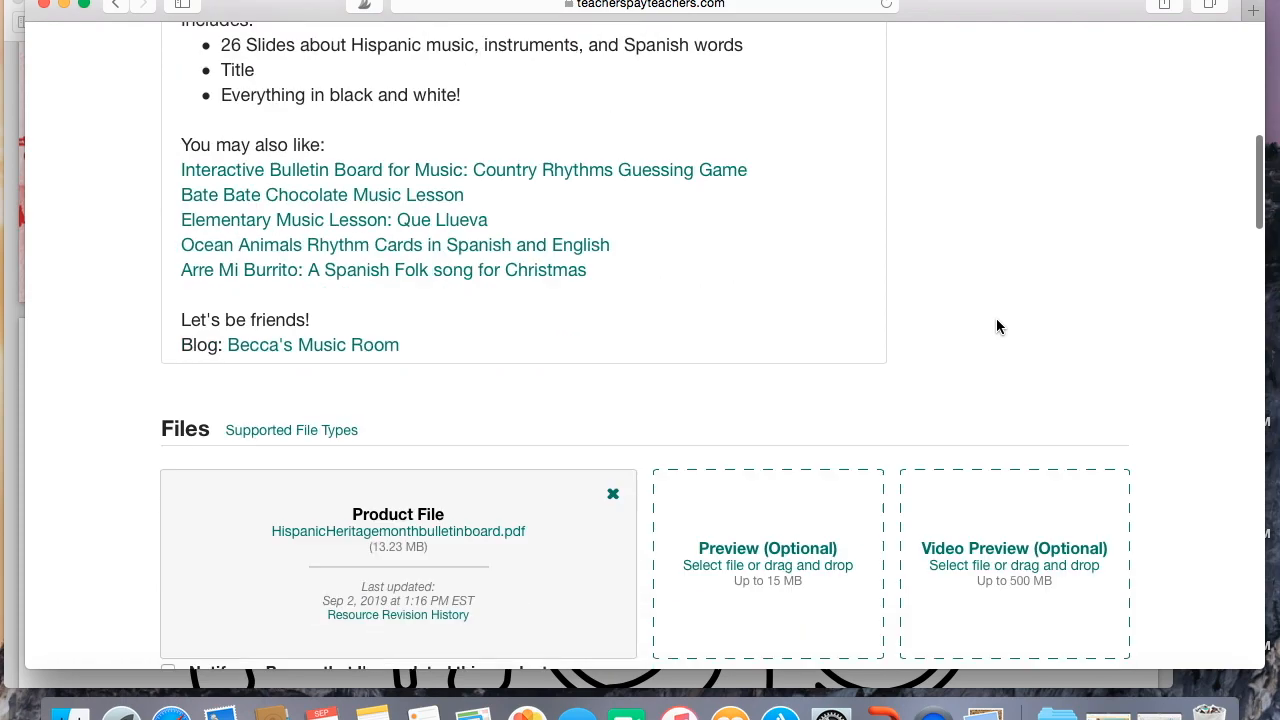
pyautogui.scroll(-3, 996, 318)
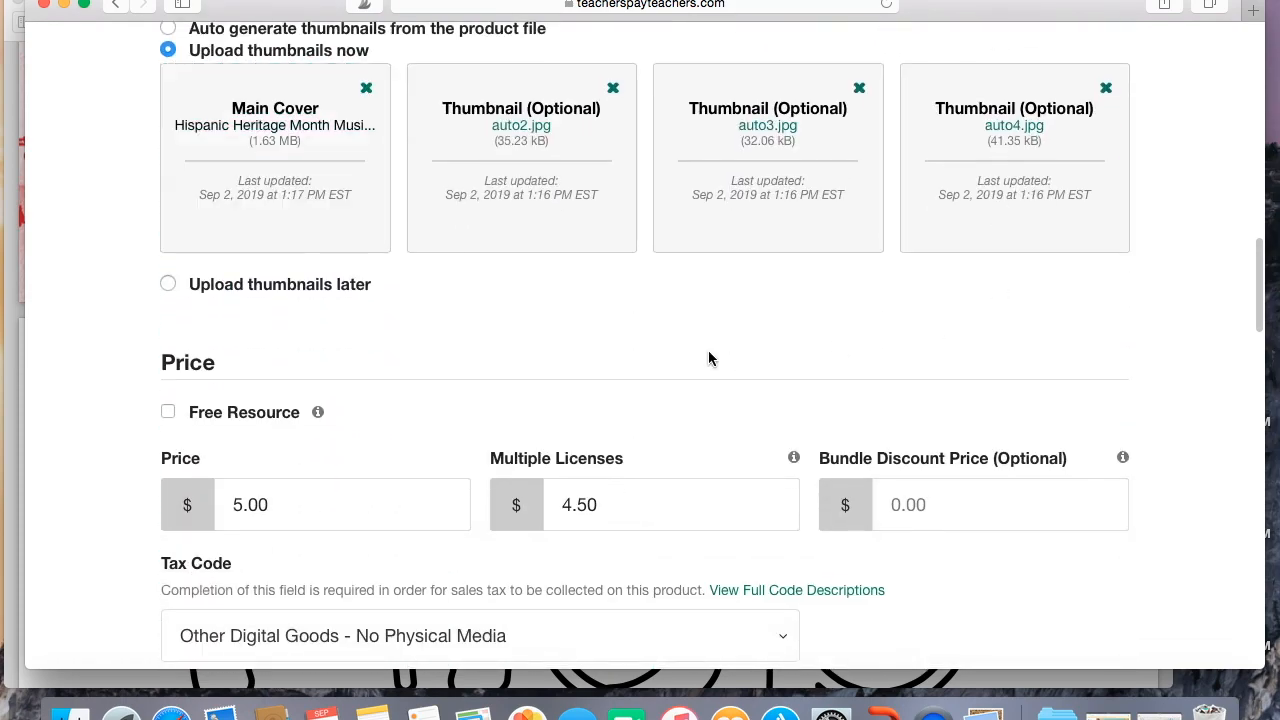
# Submit the edited product listing with the new main cover.
pyautogui.scroll(-15, 461, 324)
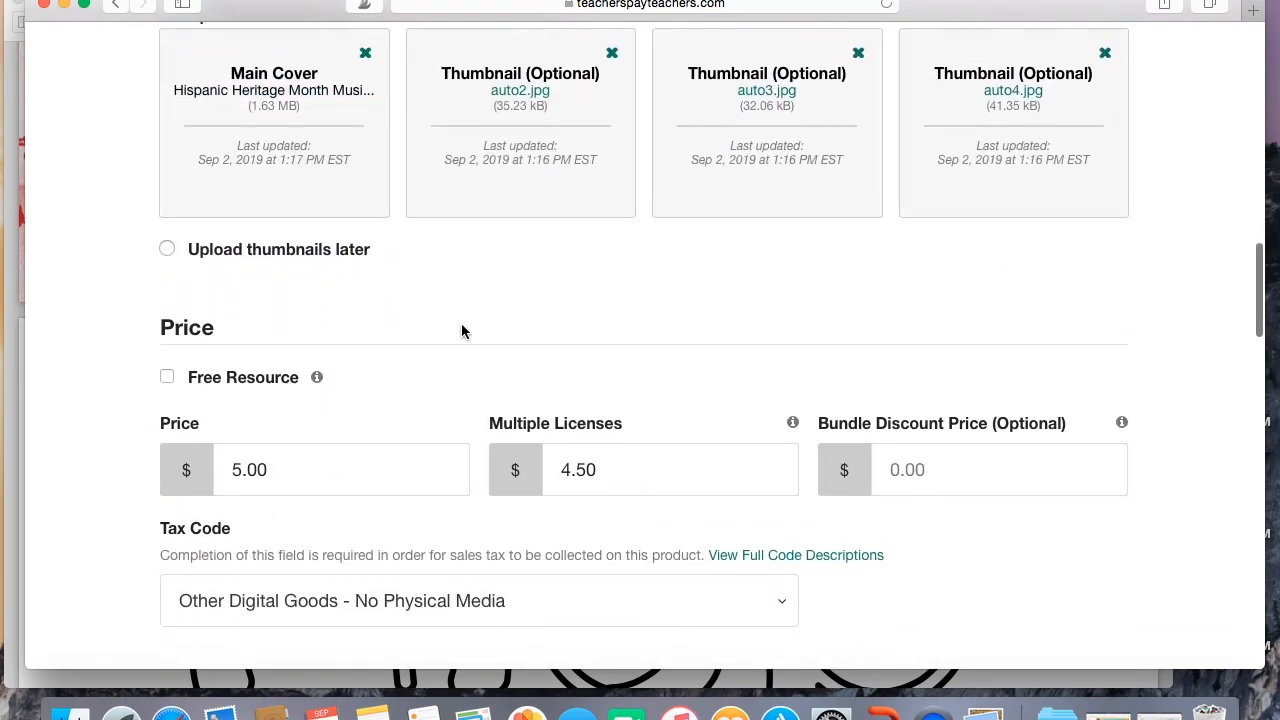
pyautogui.scroll(-15, 461, 332)
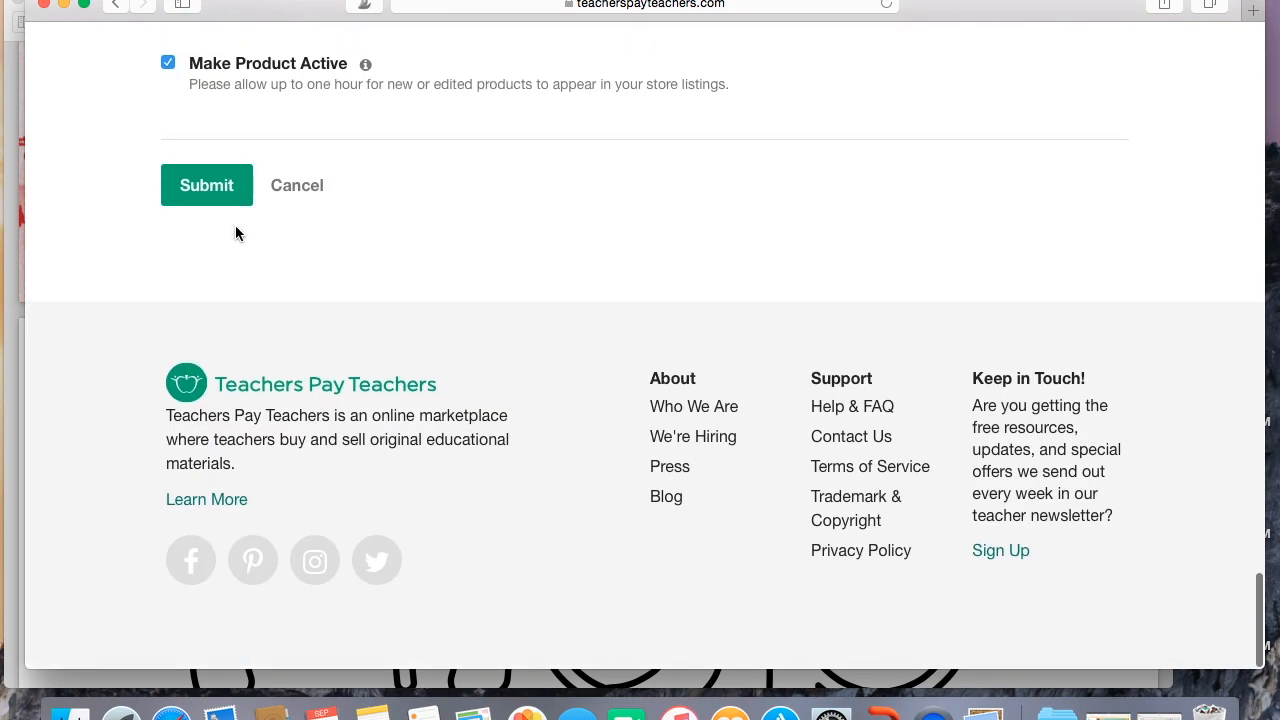
pyautogui.click(240, 199)
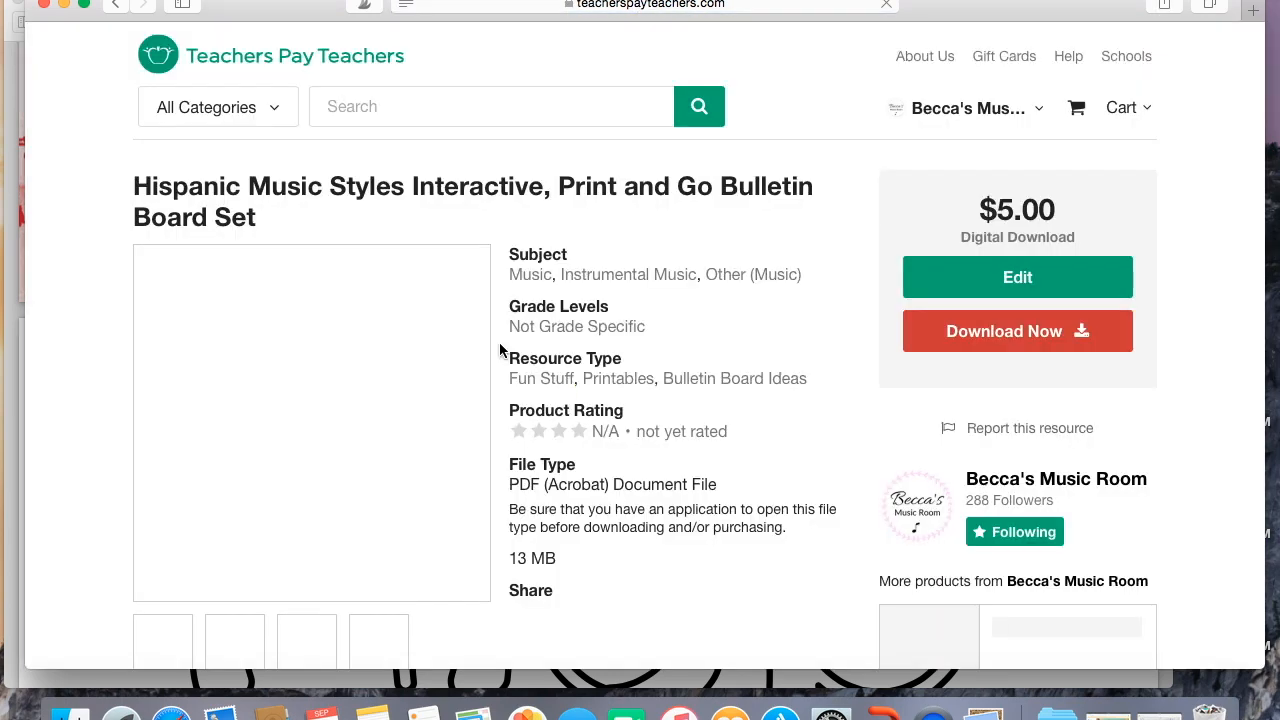
# Preview each of the four thumbnail images on the submitted product's page, finishing on the main cover.
pyautogui.scroll(-3, 720, 405)
pyautogui.scroll(1, 718, 406)
pyautogui.scroll(-1, 718, 406)
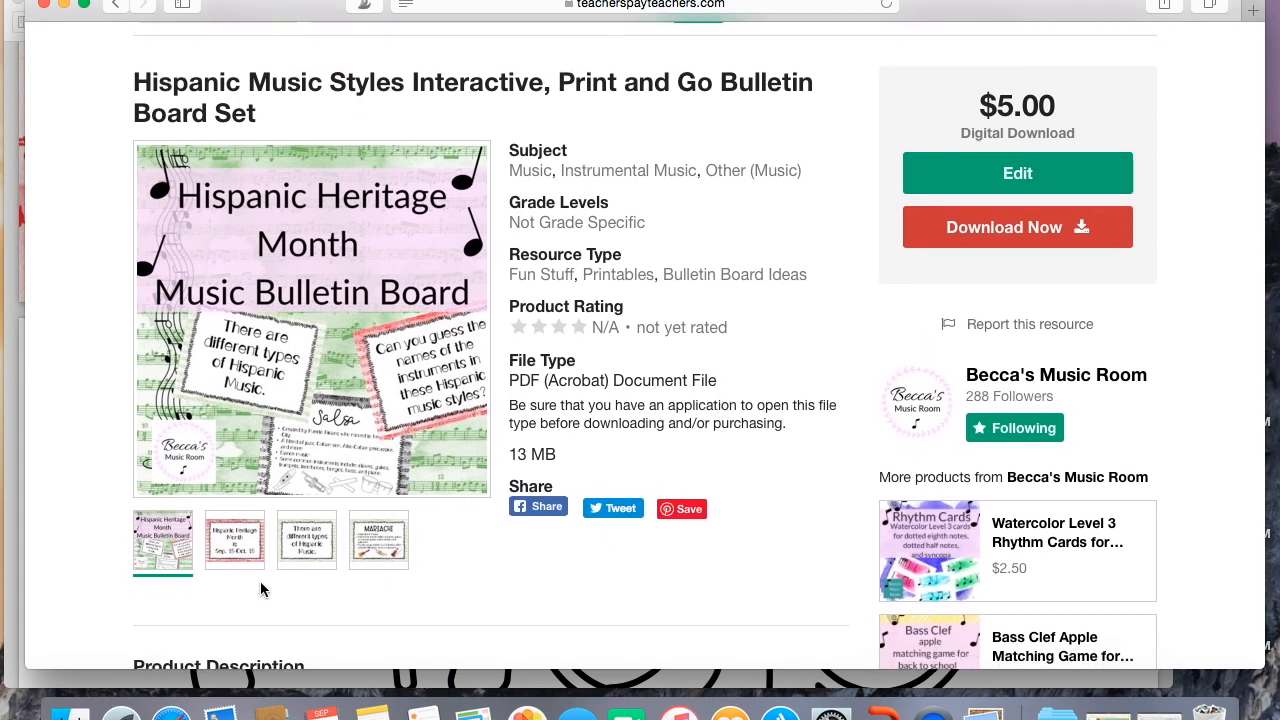
pyautogui.click(246, 559)
pyautogui.click(320, 550)
pyautogui.click(366, 558)
pyautogui.click(325, 545)
pyautogui.click(240, 540)
pyautogui.click(185, 538)
# Examine the listing's product description and the details below it, and return to the cover and price.
pyautogui.scroll(-5, 106, 506)
pyautogui.scroll(-10, 103, 506)
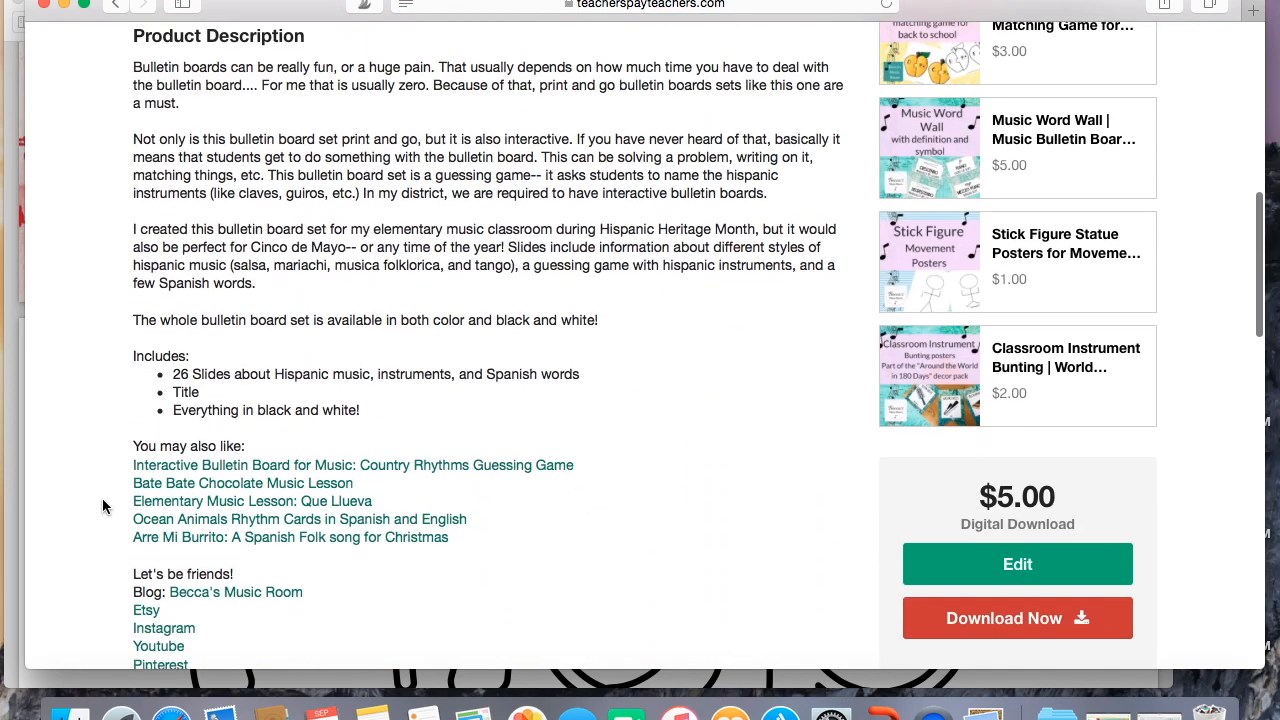
pyautogui.scroll(-3, 103, 506)
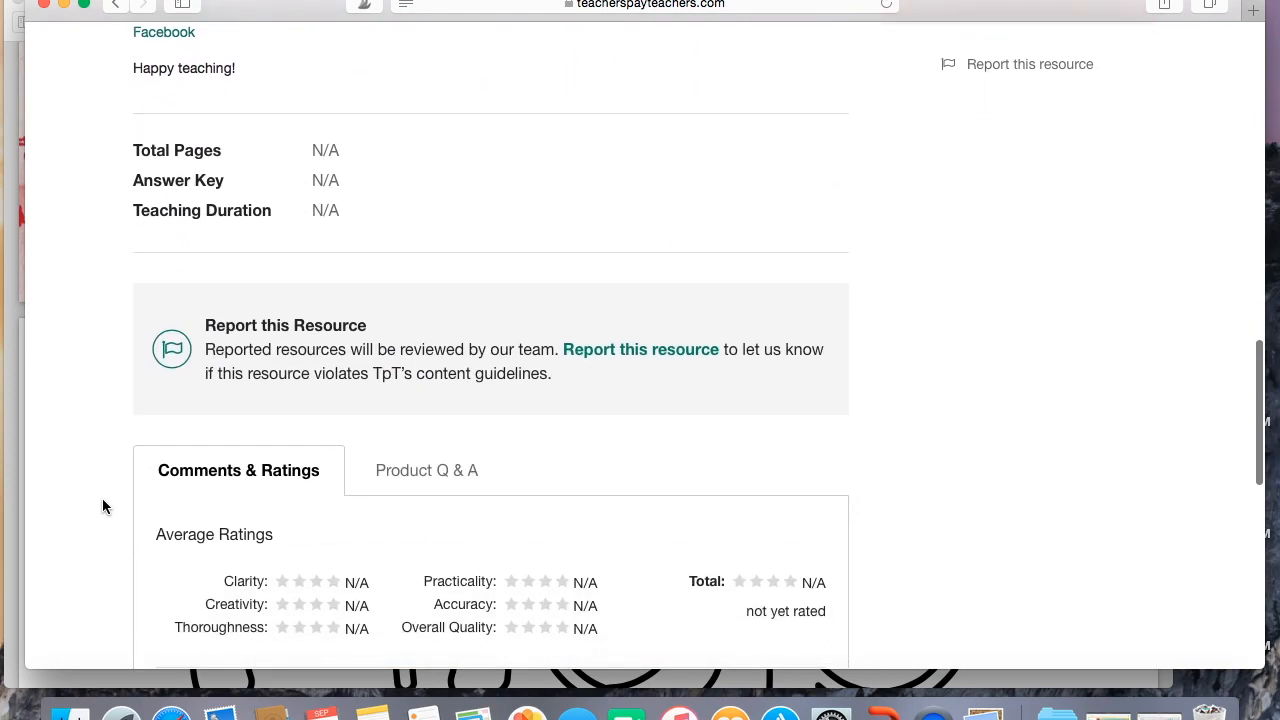
pyautogui.scroll(10, 103, 506)
pyautogui.scroll(5, 103, 506)
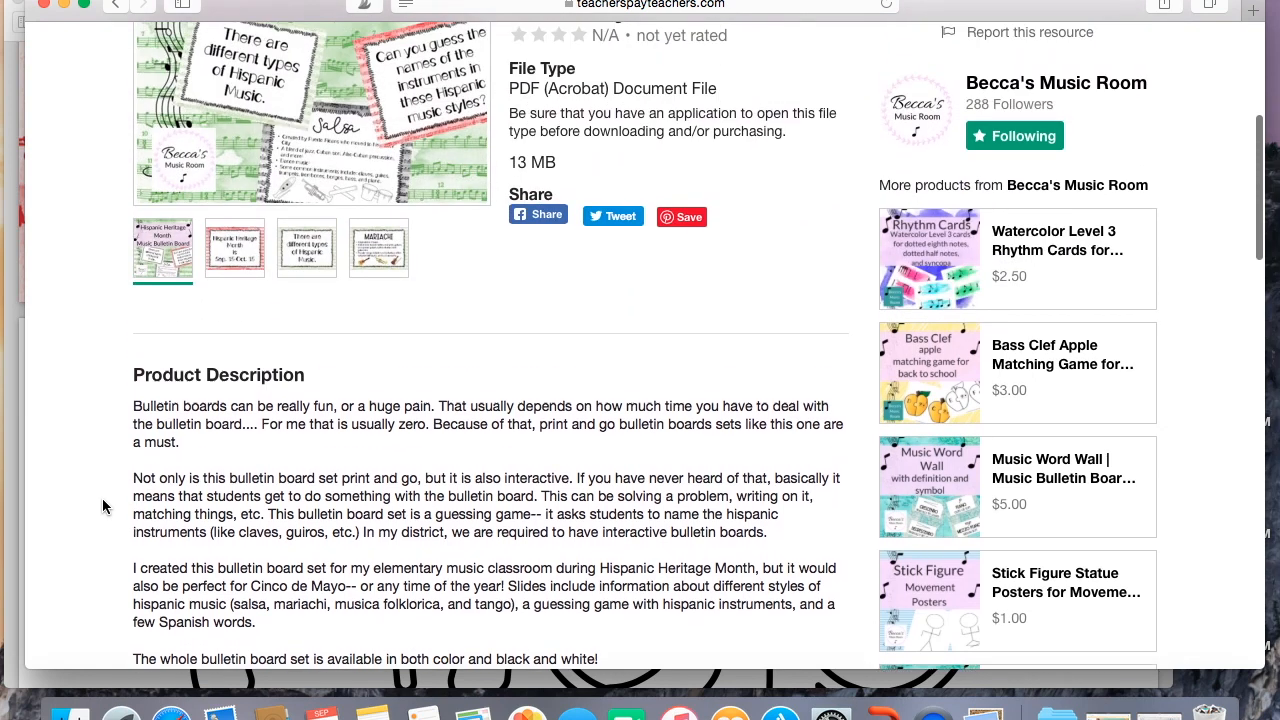
pyautogui.scroll(3, 103, 506)
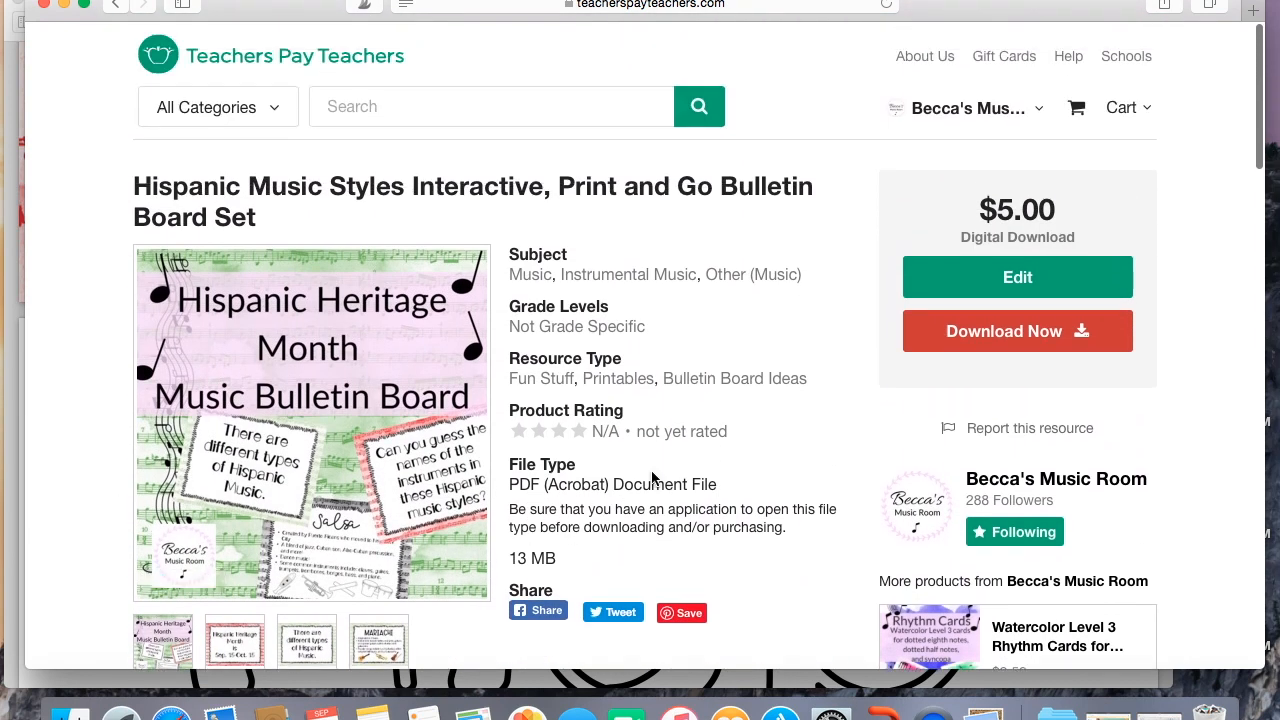
pyautogui.scroll(-1, 714, 452)
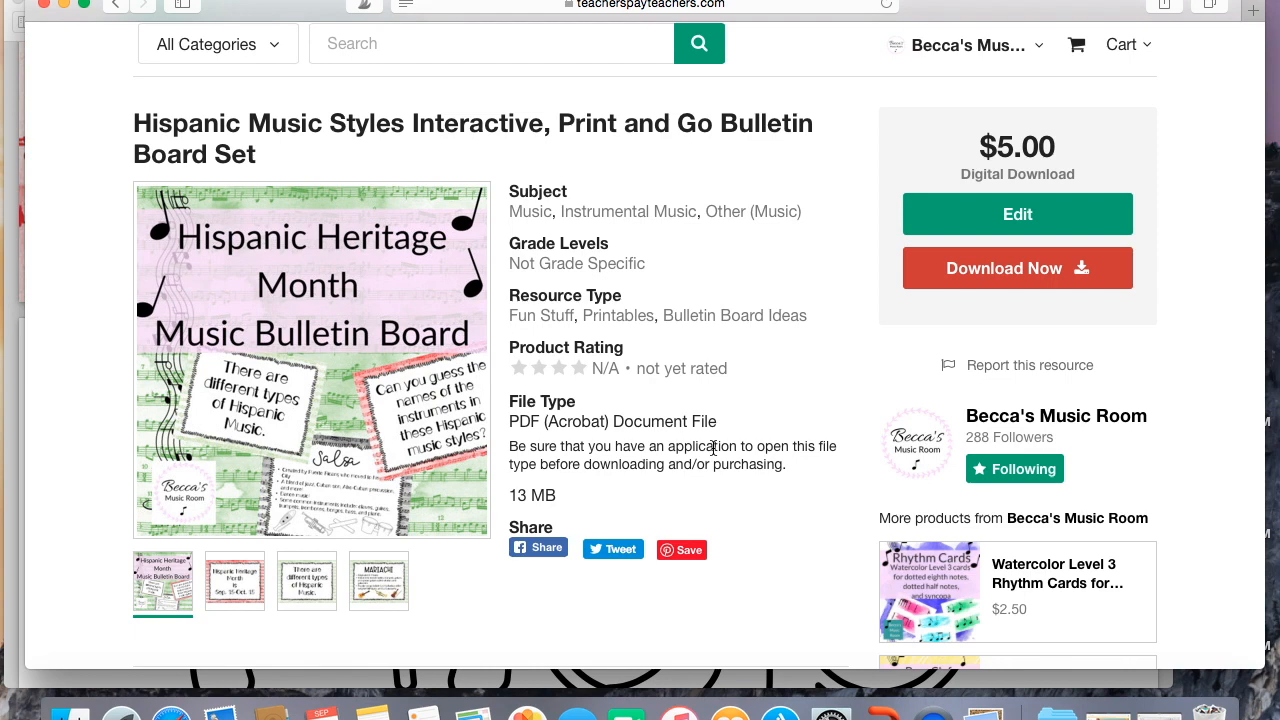